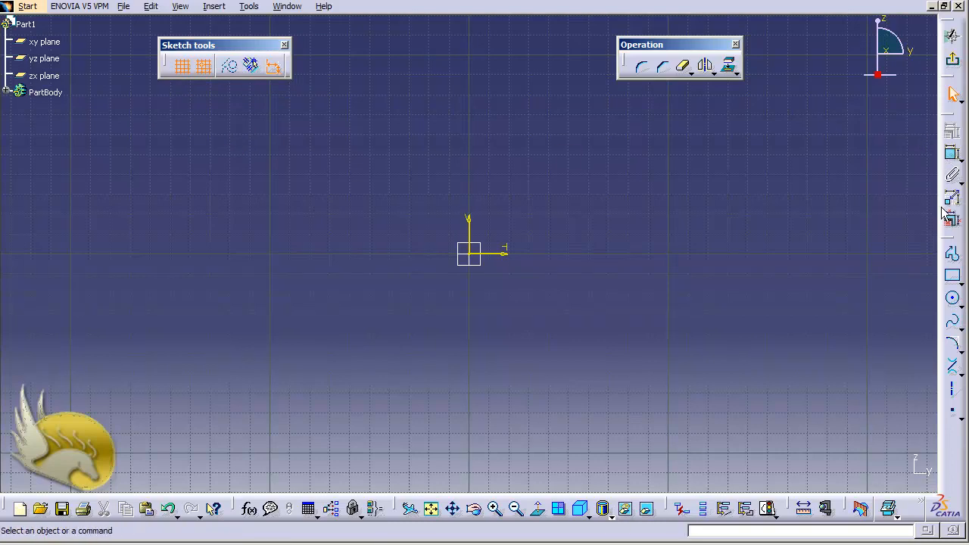
- Start a profile above the origin with a 50 mm horizontal top line, stepping down on the right to about H 150 mm, V -60 mm
{"action": "left_click", "coordinate": [215, 6]}
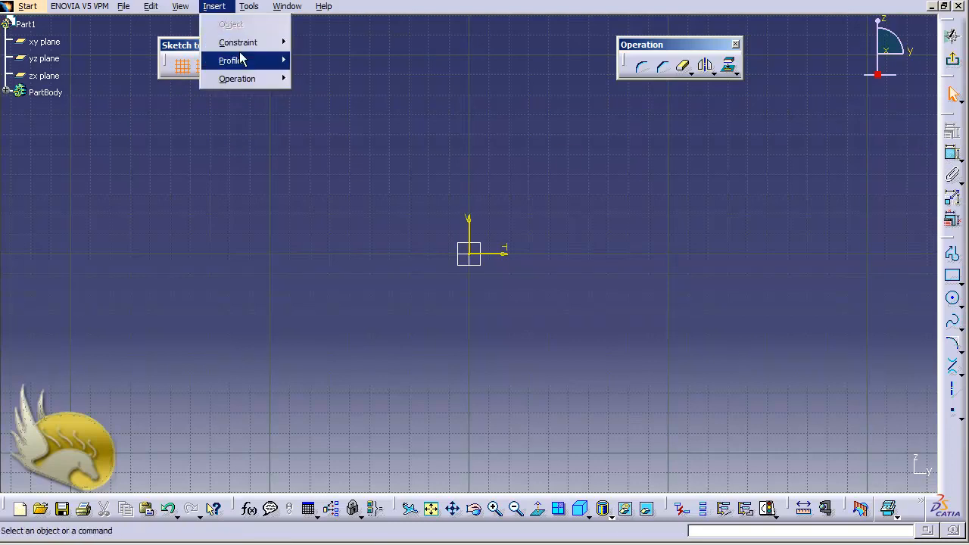
{"action": "mouse_move", "coordinate": [241, 60]}
{"action": "left_click", "coordinate": [302, 60]}
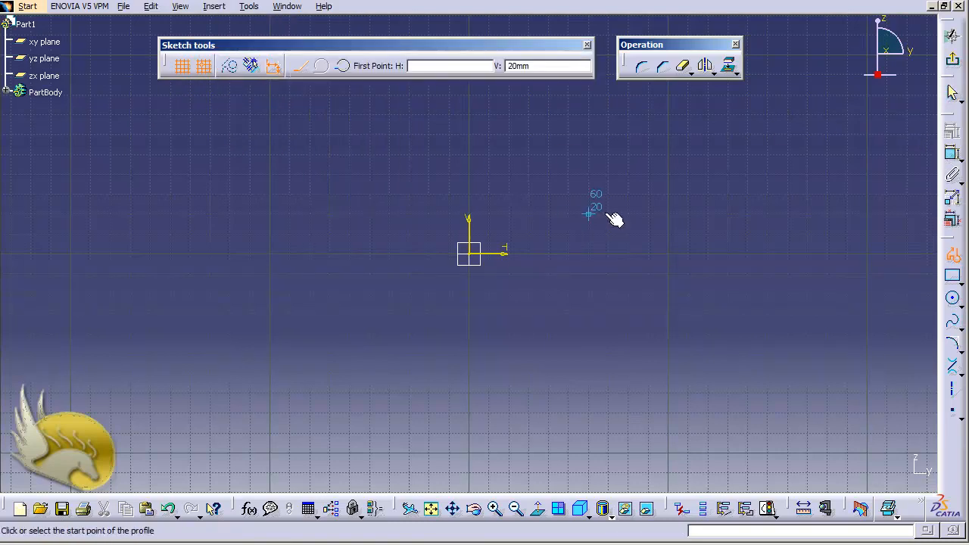
{"action": "left_click", "coordinate": [429, 114]}
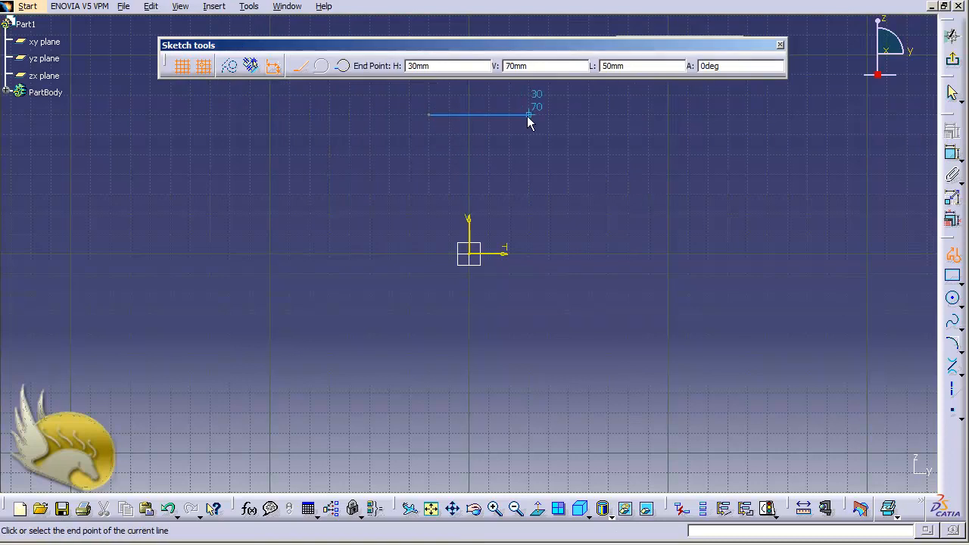
{"action": "left_click", "coordinate": [529, 114]}
{"action": "left_click", "coordinate": [549, 195]}
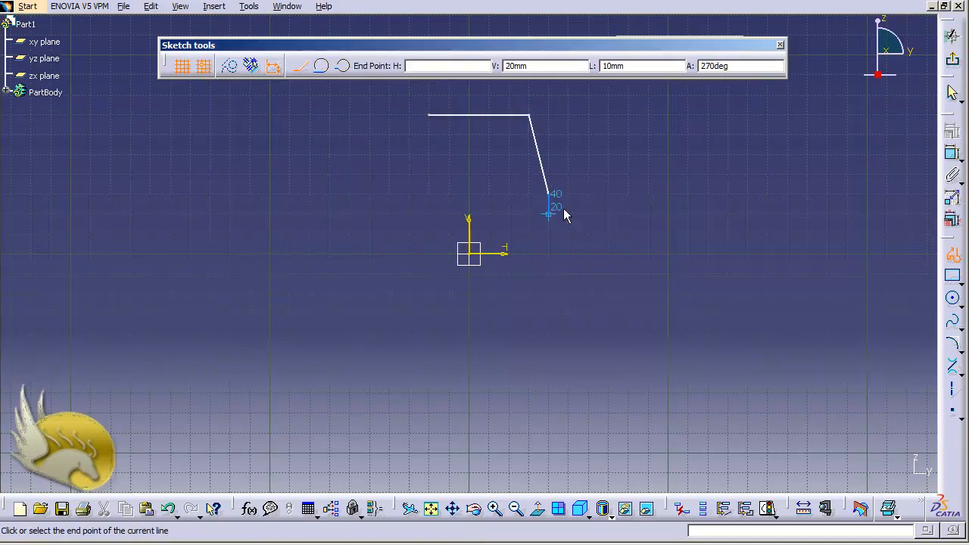
{"action": "left_click", "coordinate": [649, 215]}
{"action": "left_click", "coordinate": [667, 293]}
{"action": "left_click", "coordinate": [767, 293]}
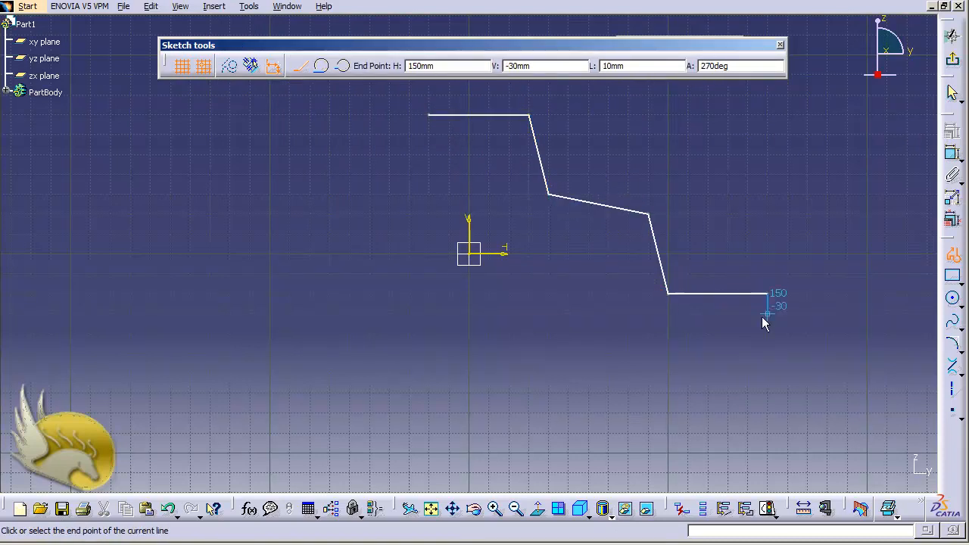
{"action": "left_click", "coordinate": [765, 372]}
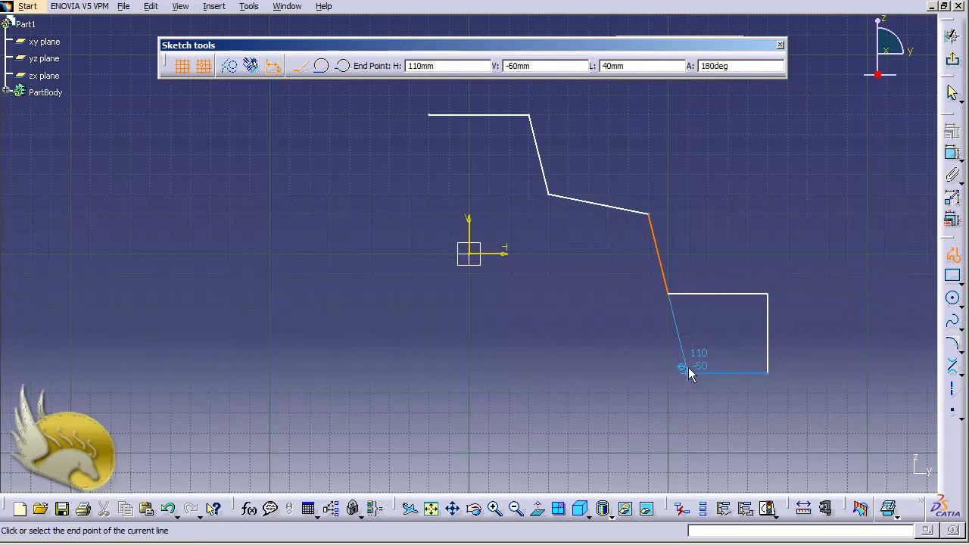
- Continue the profile with a long horizontal base line and a stepped left flank, closing it at the start of the top line
{"action": "left_click", "coordinate": [280, 372]}
{"action": "left_click", "coordinate": [310, 311]}
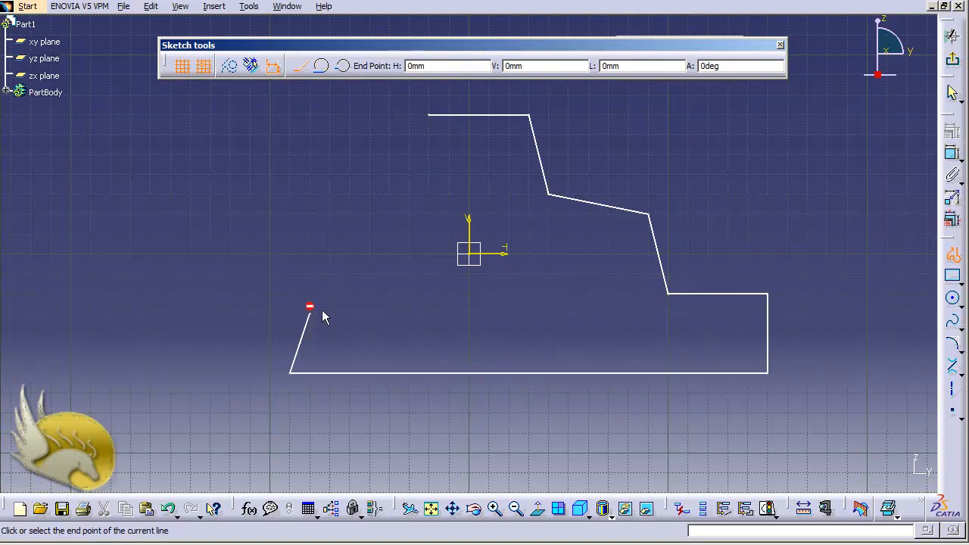
{"action": "left_click", "coordinate": [389, 313]}
{"action": "left_click", "coordinate": [371, 235]}
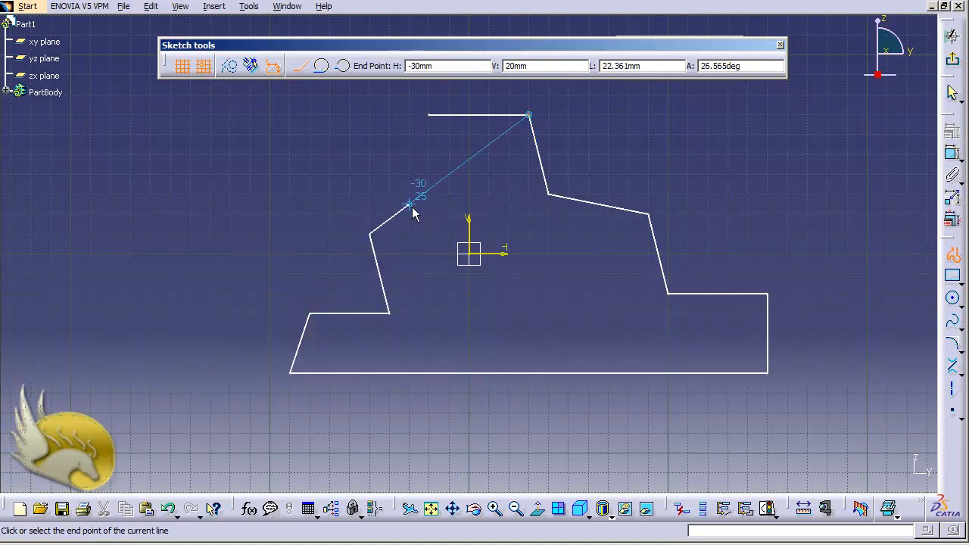
{"action": "left_click", "coordinate": [429, 194]}
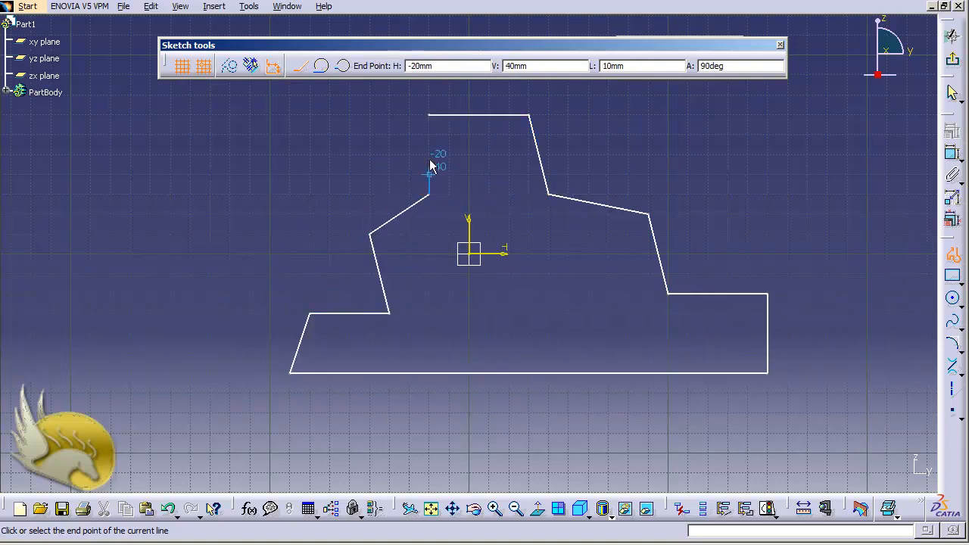
{"action": "left_click", "coordinate": [429, 115]}
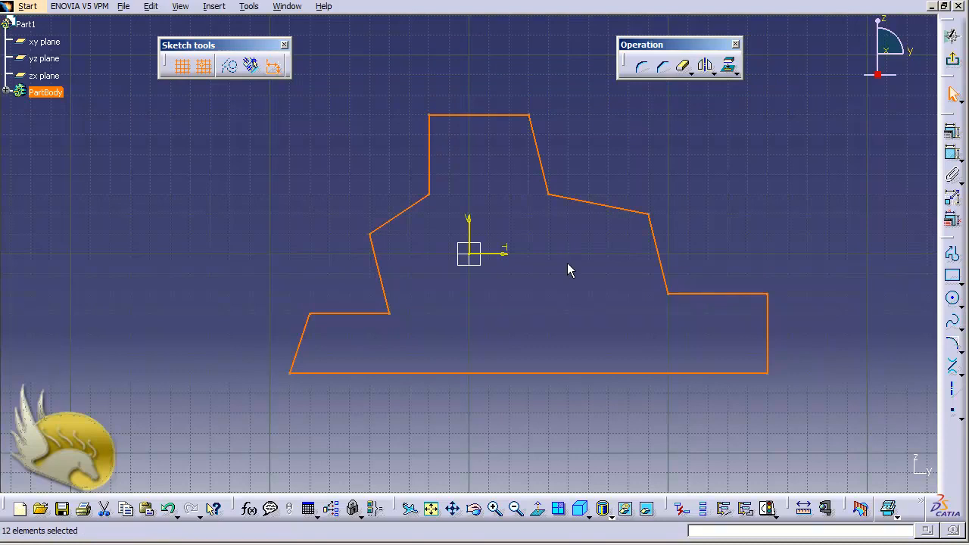
{"action": "left_click", "coordinate": [842, 243]}
- Draw a 50 by 20 mm rectangle straddling the profile's base line below the origin
{"action": "left_click", "coordinate": [943, 273]}
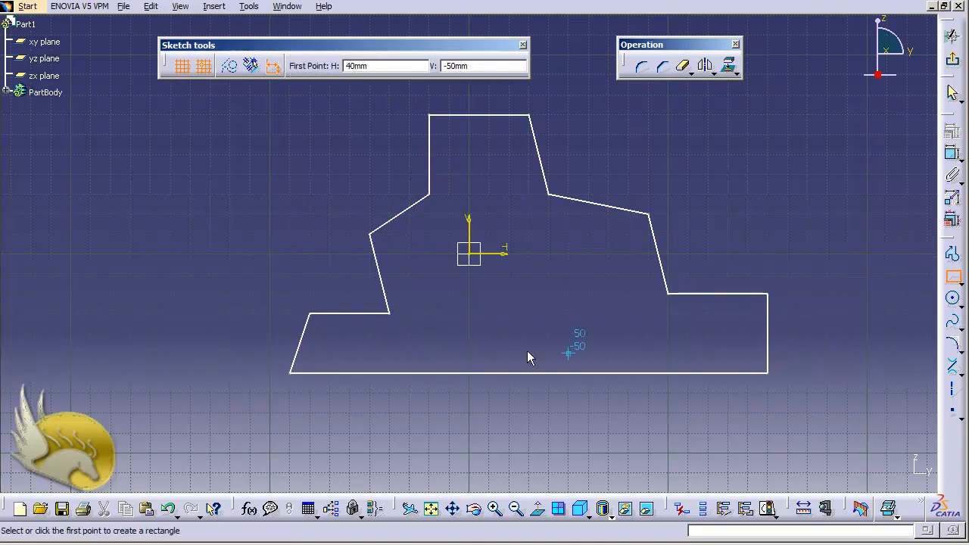
{"action": "left_click", "coordinate": [406, 353]}
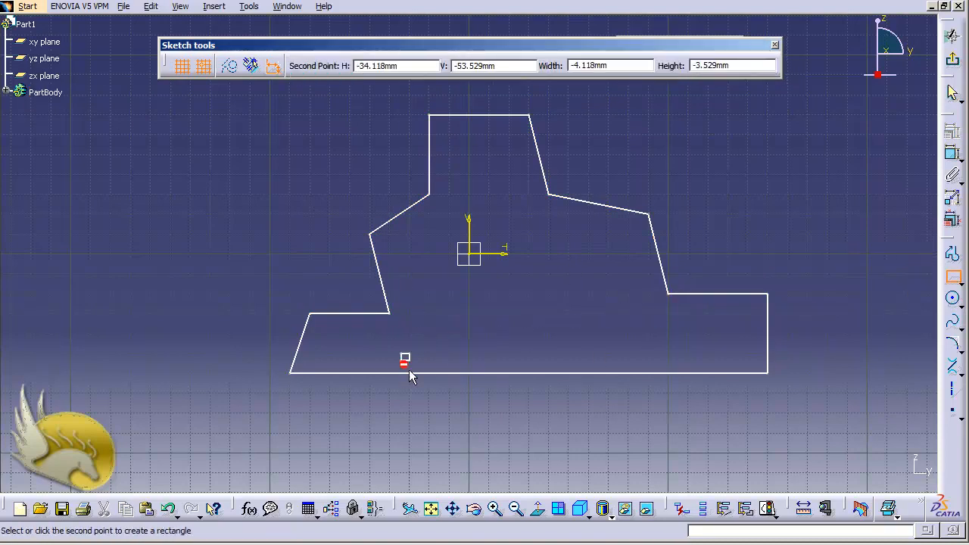
{"action": "left_click", "coordinate": [509, 393]}
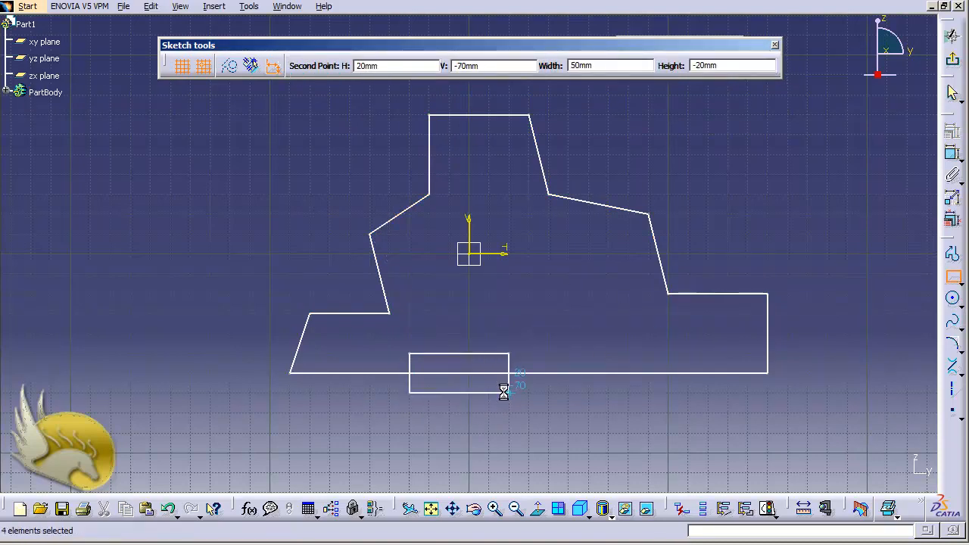
- Draw a circle centred at H 100 mm, V -50 mm across the base line, and shrink it slightly so it clears the right shoulder line
{"action": "left_click", "coordinate": [952, 297]}
{"action": "left_click", "coordinate": [679, 365]}
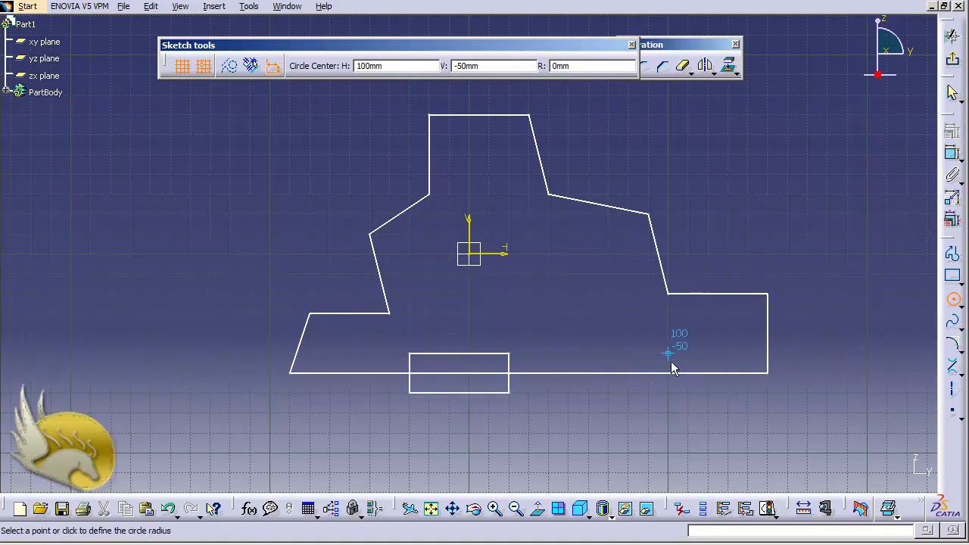
{"action": "left_click", "coordinate": [702, 407]}
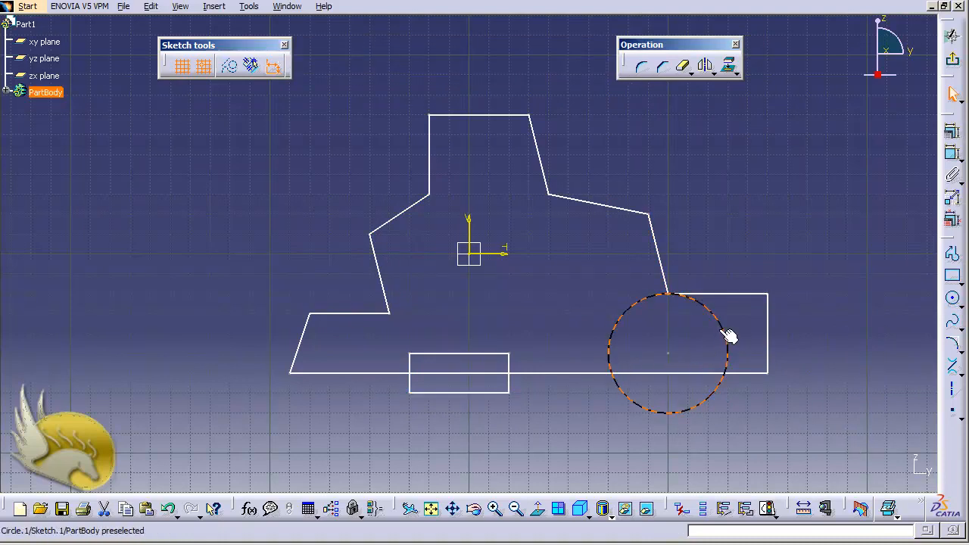
{"action": "left_click_drag", "start_coordinate": [729, 338], "coordinate": [720, 342]}
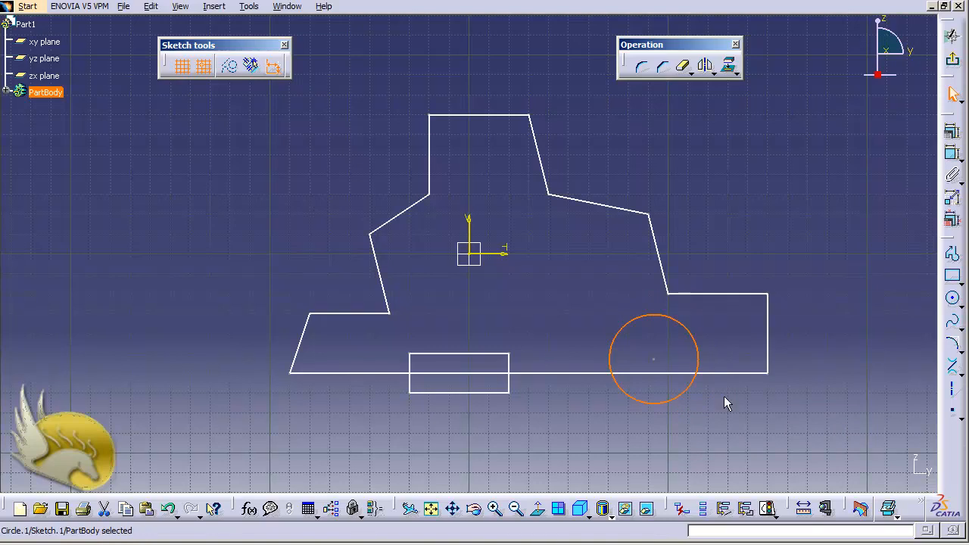
{"action": "left_click", "coordinate": [755, 425]}
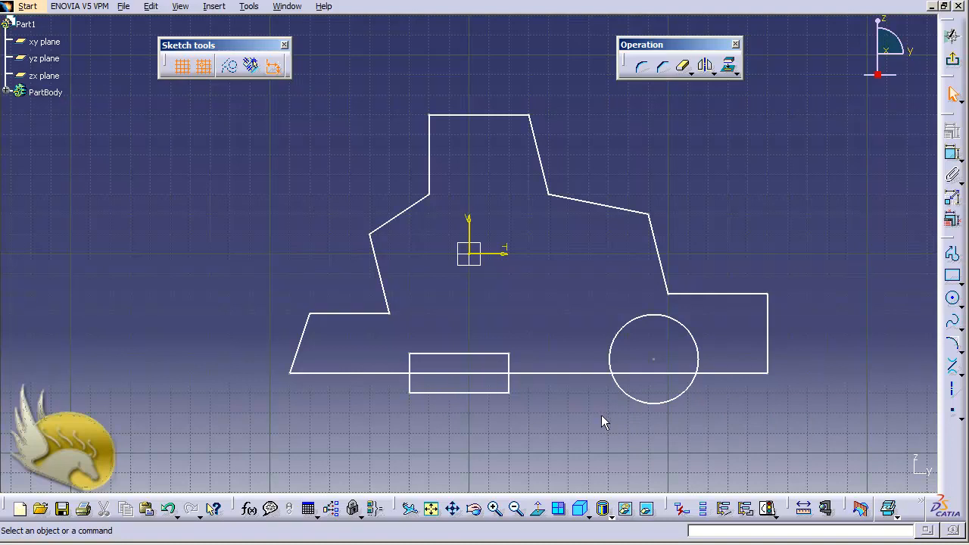
- Delete the rectangle's bottom line, which lies below the profile
{"action": "left_click", "coordinate": [460, 392]}
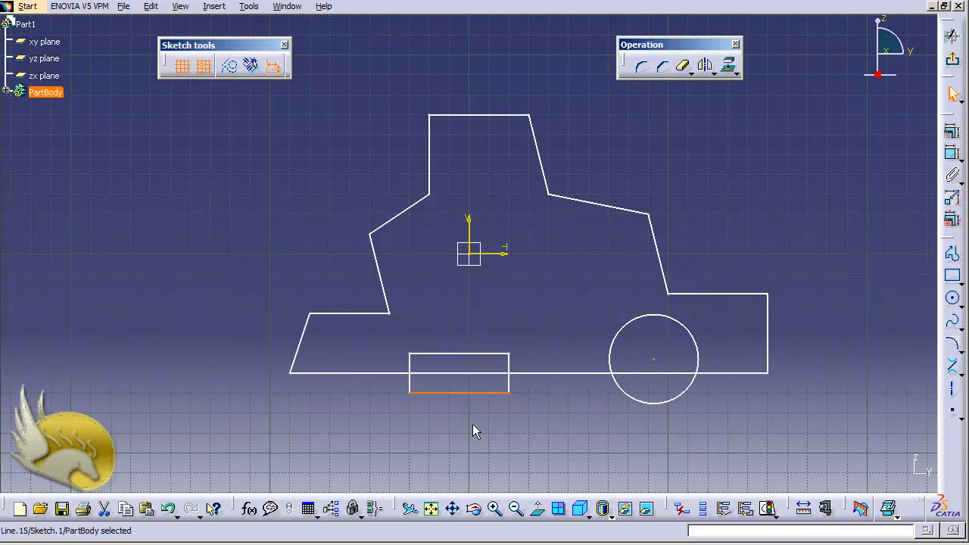
{"action": "key", "text": "Delete"}
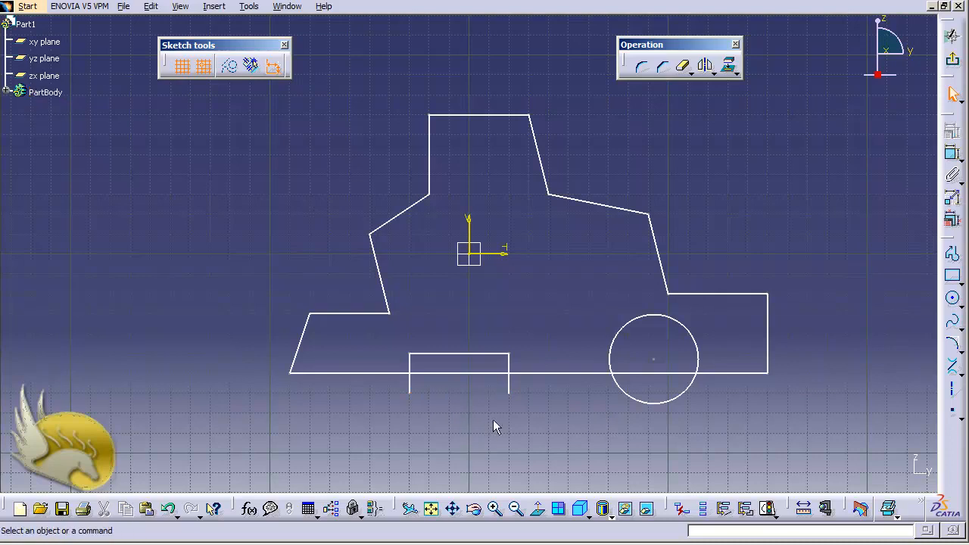
- Delete the rectangle's right vertical line and undo that deletion
{"action": "left_click", "coordinate": [509, 383]}
{"action": "key", "text": "Delete"}
{"action": "key", "text": "ctrl+z"}
- Use Quick Trim to remove the part of the rectangle's right side that extends below the base line
{"action": "left_click", "coordinate": [689, 71]}
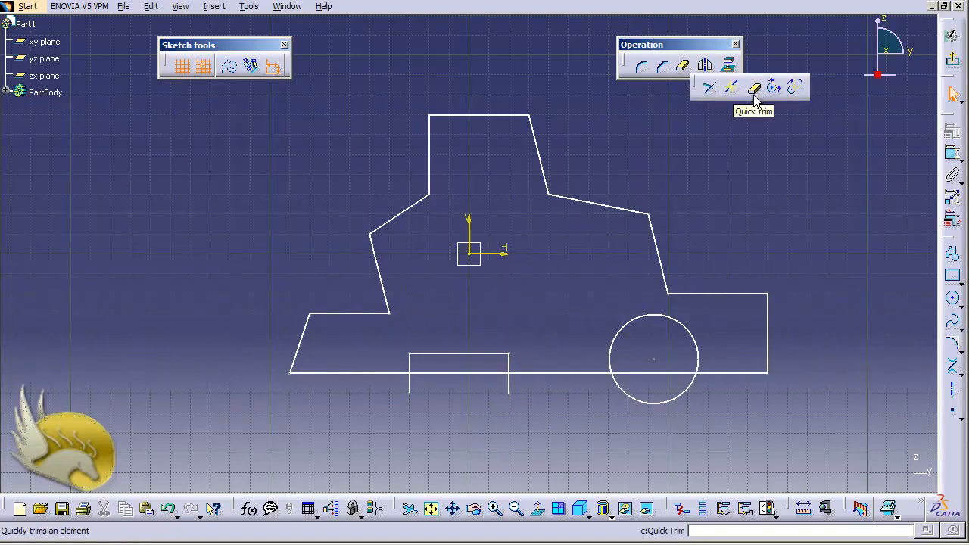
{"action": "left_click", "coordinate": [213, 7]}
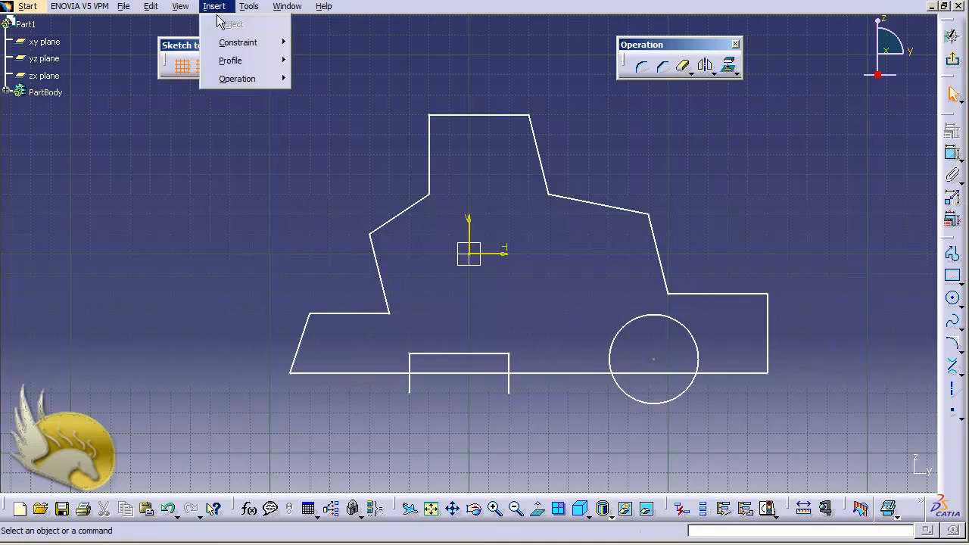
{"action": "mouse_move", "coordinate": [266, 80]}
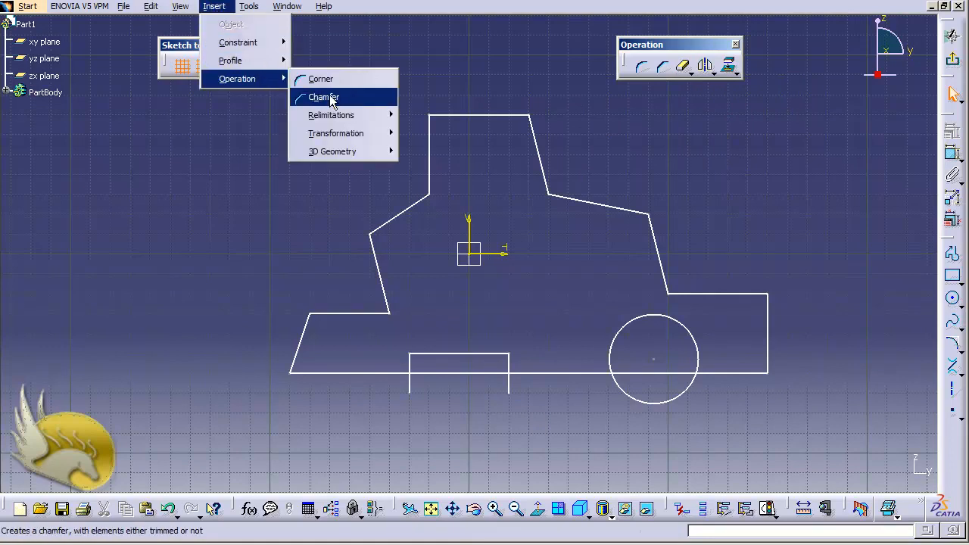
{"action": "mouse_move", "coordinate": [366, 138]}
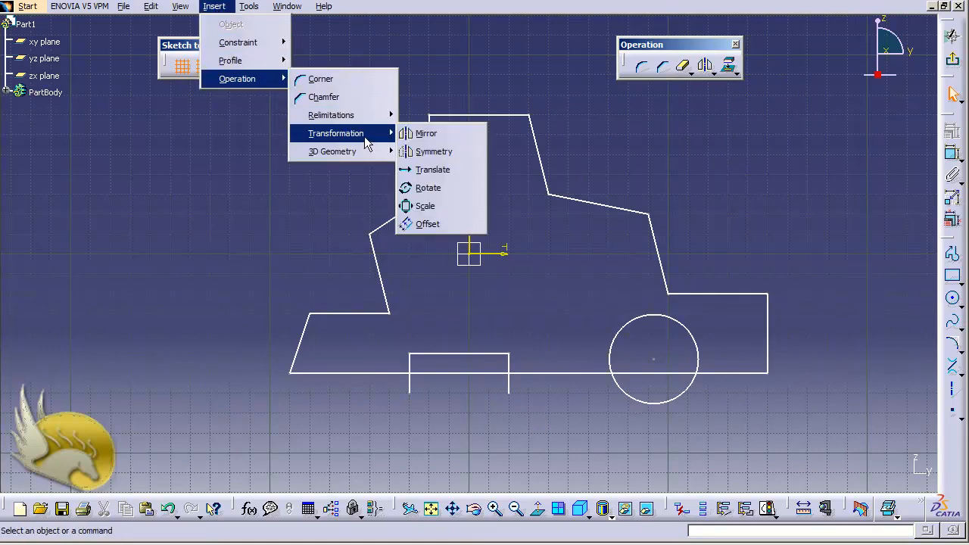
{"action": "mouse_move", "coordinate": [364, 121]}
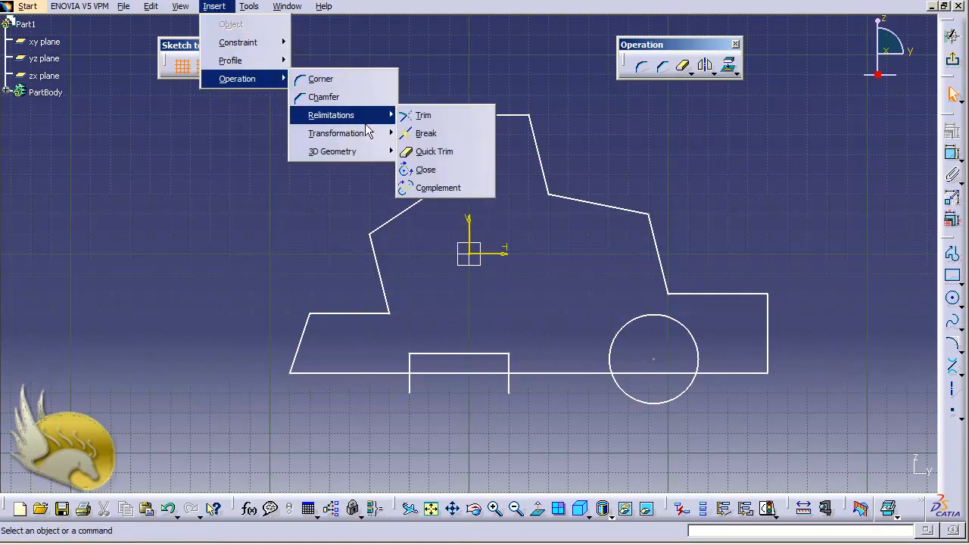
{"action": "left_click", "coordinate": [433, 152]}
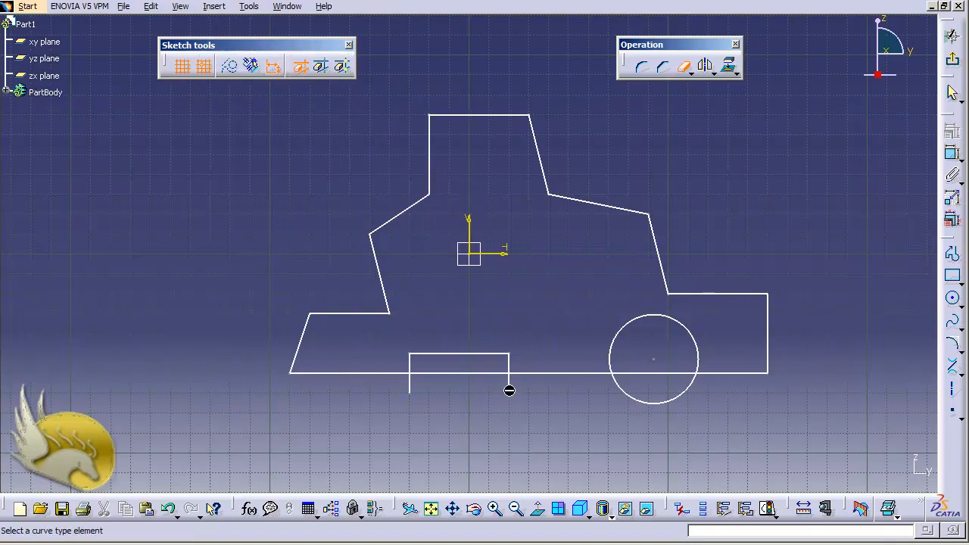
{"action": "left_click", "coordinate": [508, 385]}
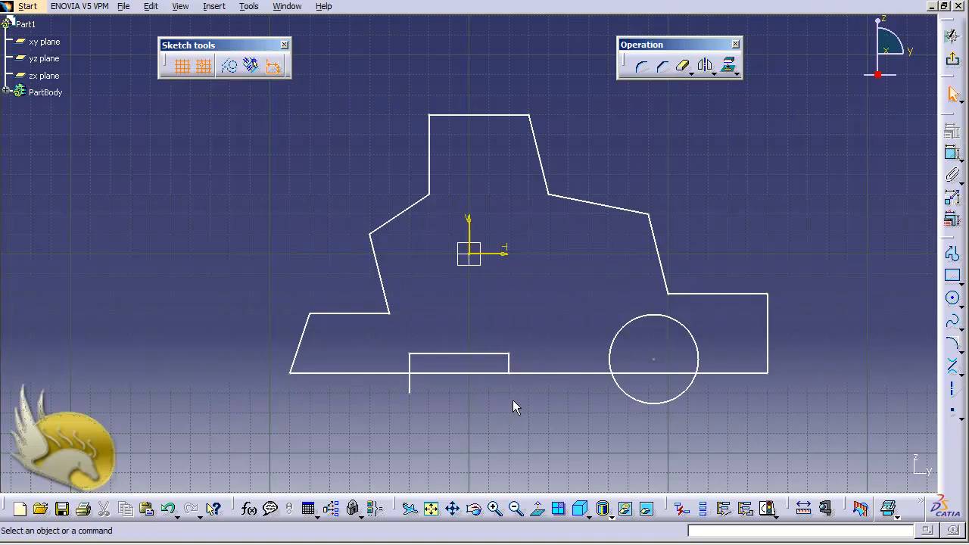
- Enable geometrical constraints and Quick Trim the part of the rectangle's left side that extends below the base line
{"action": "left_click", "coordinate": [251, 69]}
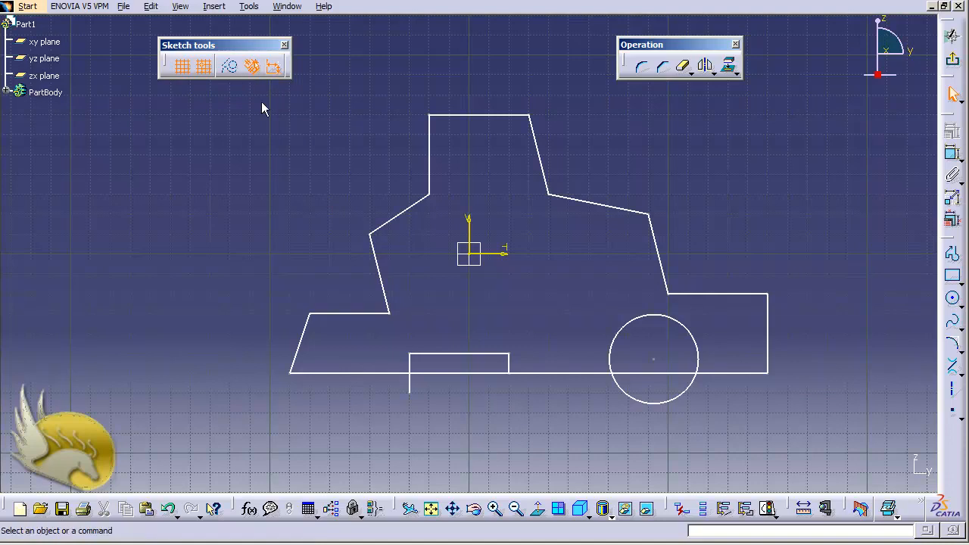
{"action": "left_click", "coordinate": [682, 68]}
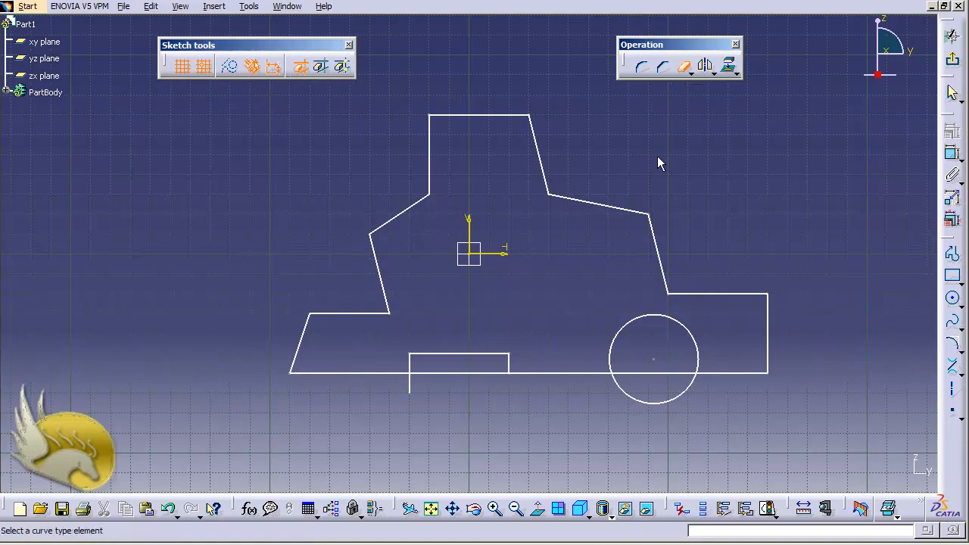
{"action": "left_click", "coordinate": [413, 387]}
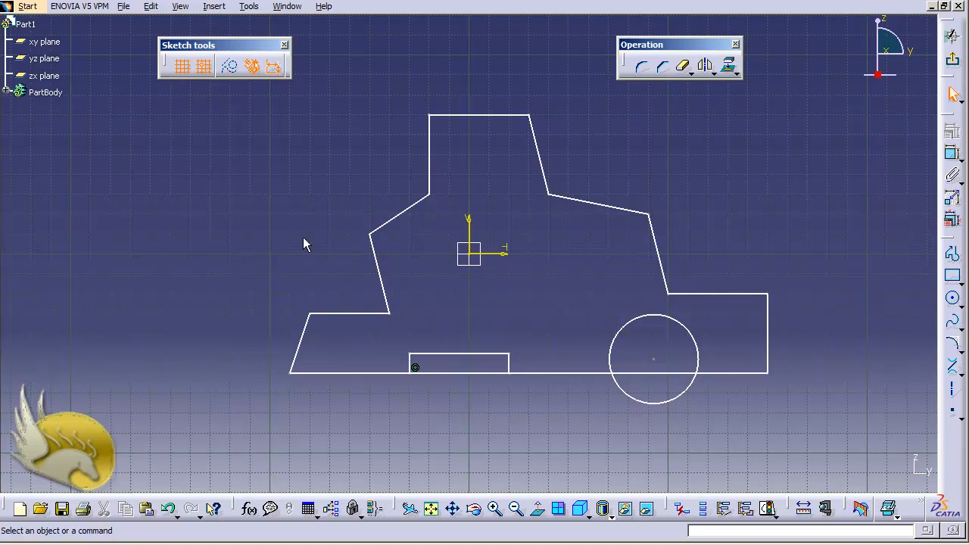
- Disable geometrical constraints and delete the constraint symbol at the lower end of the rectangle's left side
{"action": "left_click", "coordinate": [253, 66]}
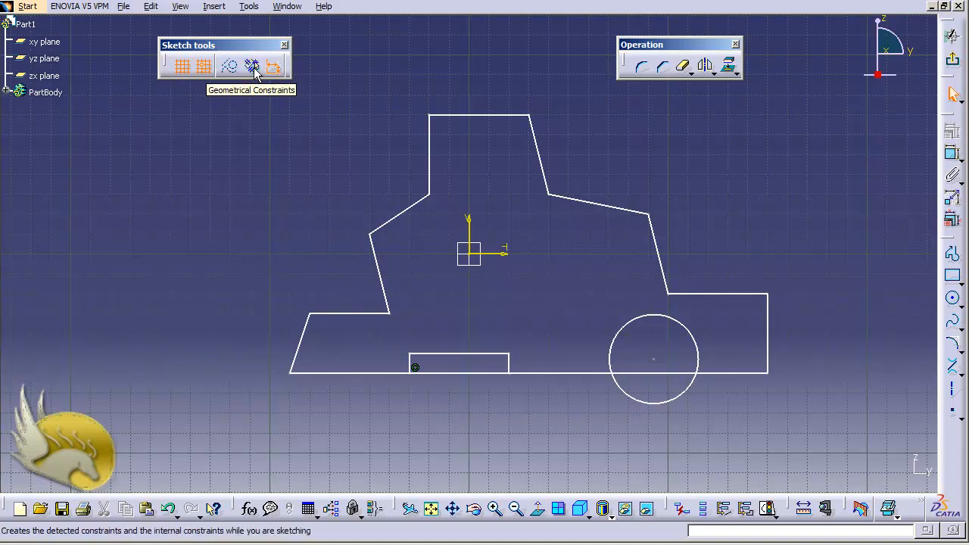
{"action": "left_click", "coordinate": [414, 369]}
{"action": "key", "text": "Delete"}
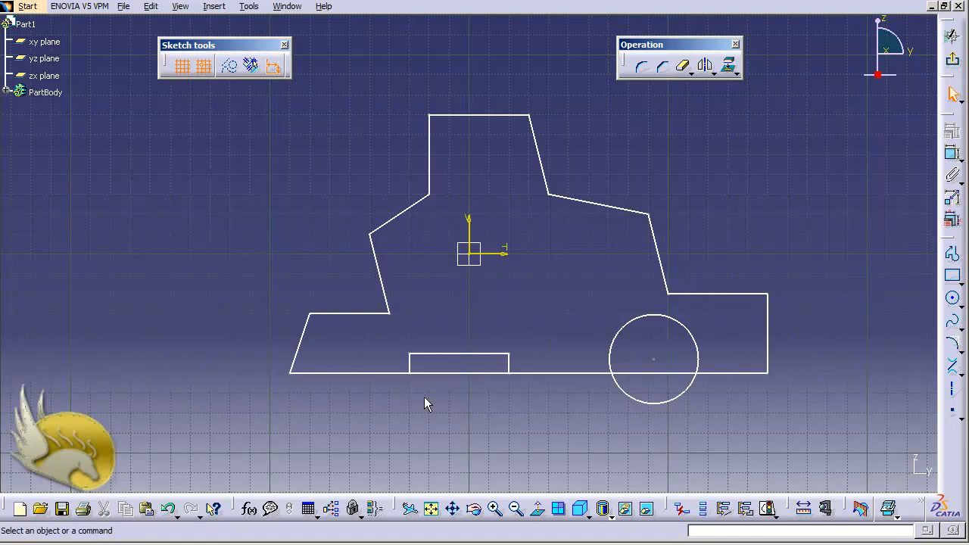
- Quick Trim the base line segment between the rectangle's sides and the circle's arc below the base line
{"action": "left_click", "coordinate": [683, 67]}
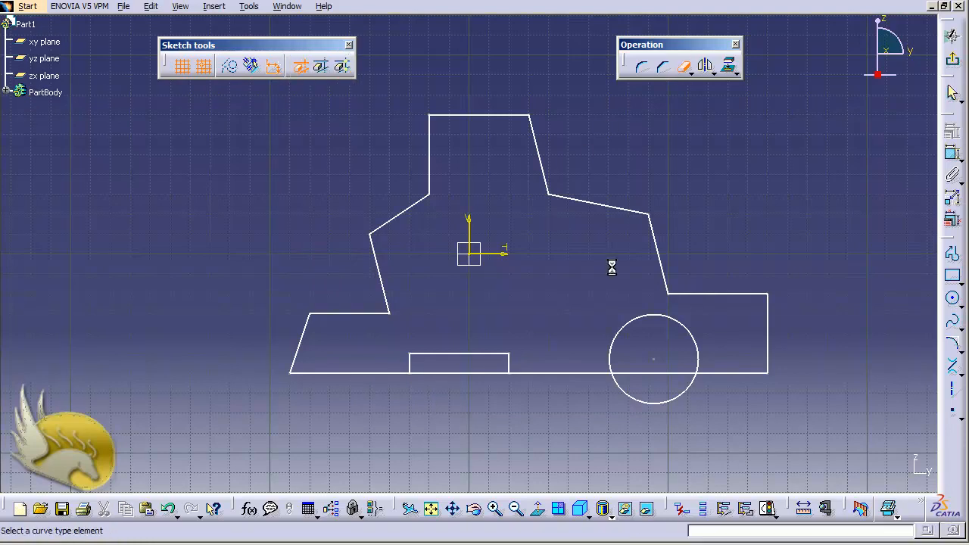
{"action": "left_click", "coordinate": [487, 374]}
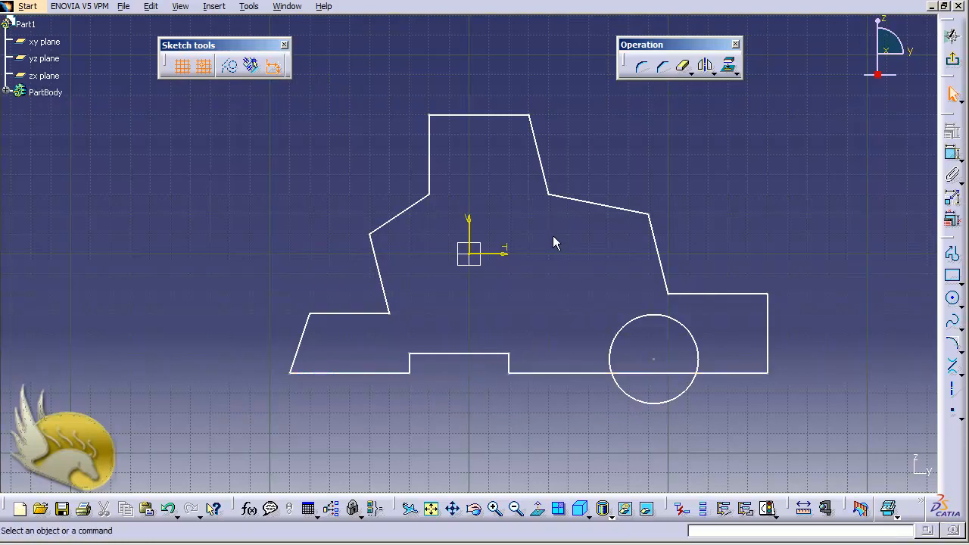
{"action": "left_click", "coordinate": [683, 66]}
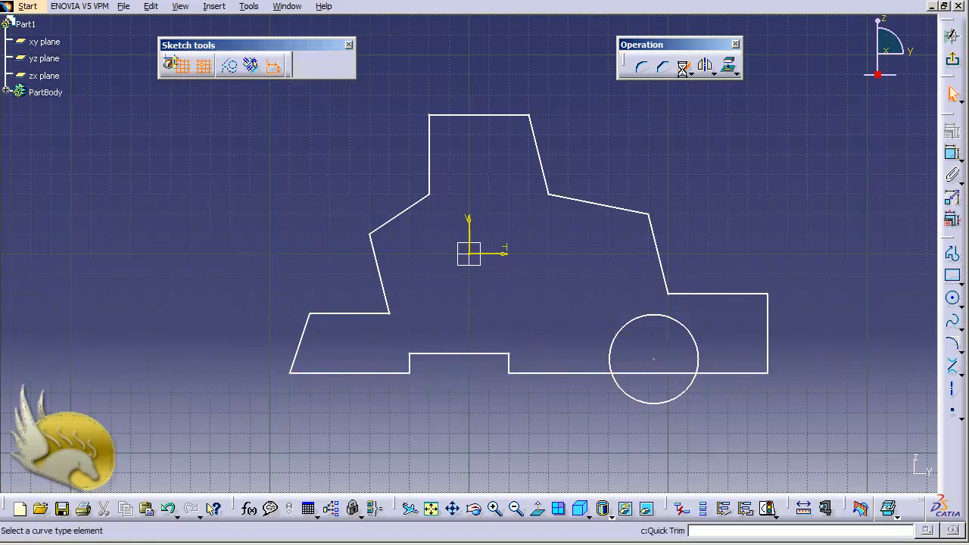
{"action": "left_click", "coordinate": [664, 402]}
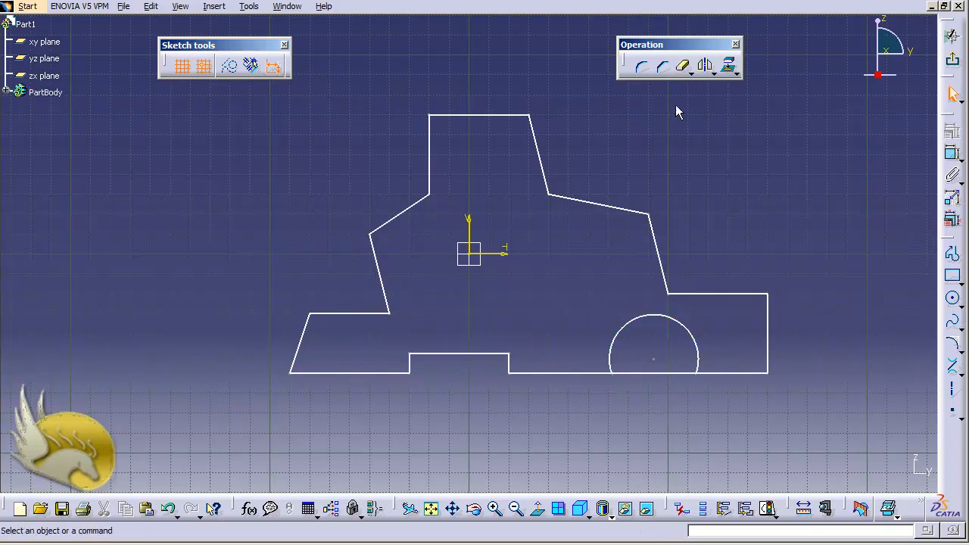
- Quick Trim the base line segment that closes the opening beneath the circular arc
{"action": "left_click", "coordinate": [683, 67]}
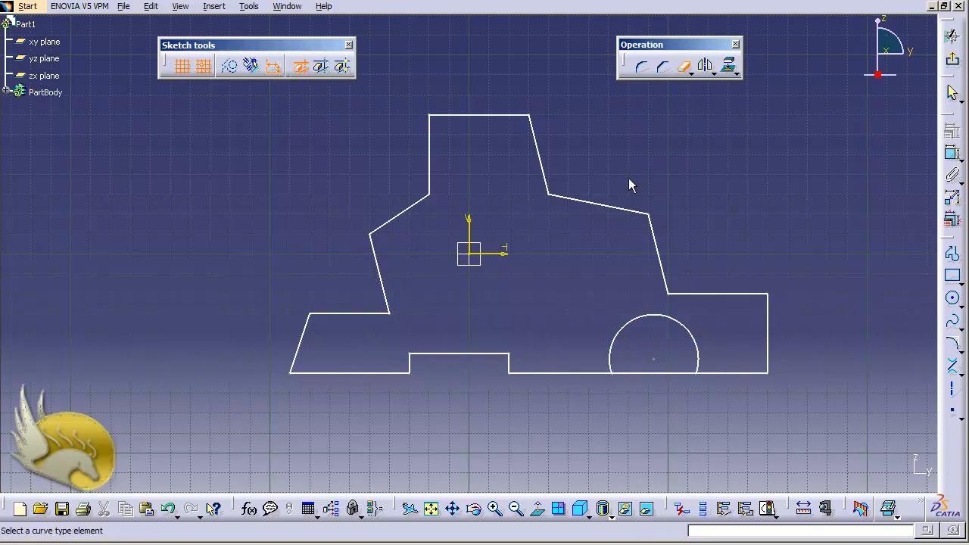
{"action": "left_click", "coordinate": [654, 373]}
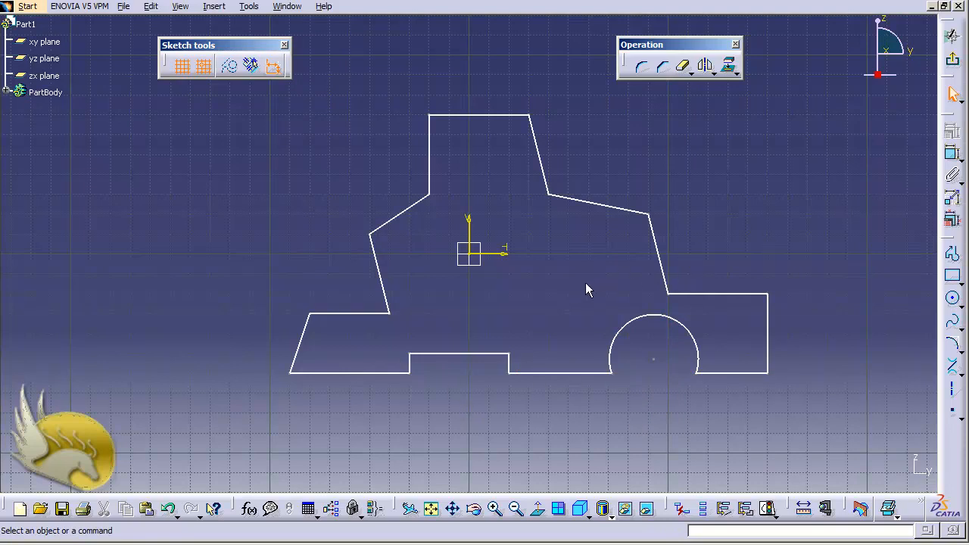
{"action": "left_click", "coordinate": [397, 214]}
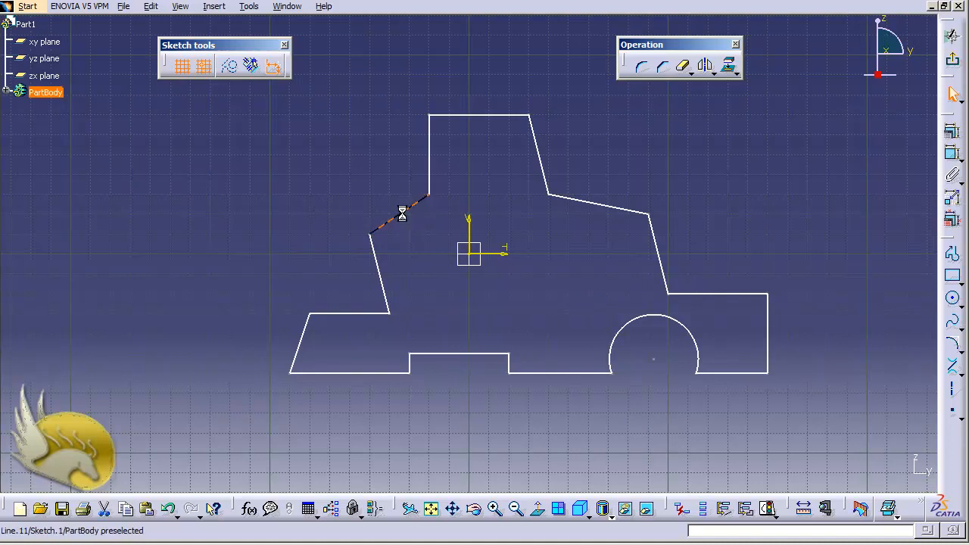
{"action": "left_click", "coordinate": [952, 131]}
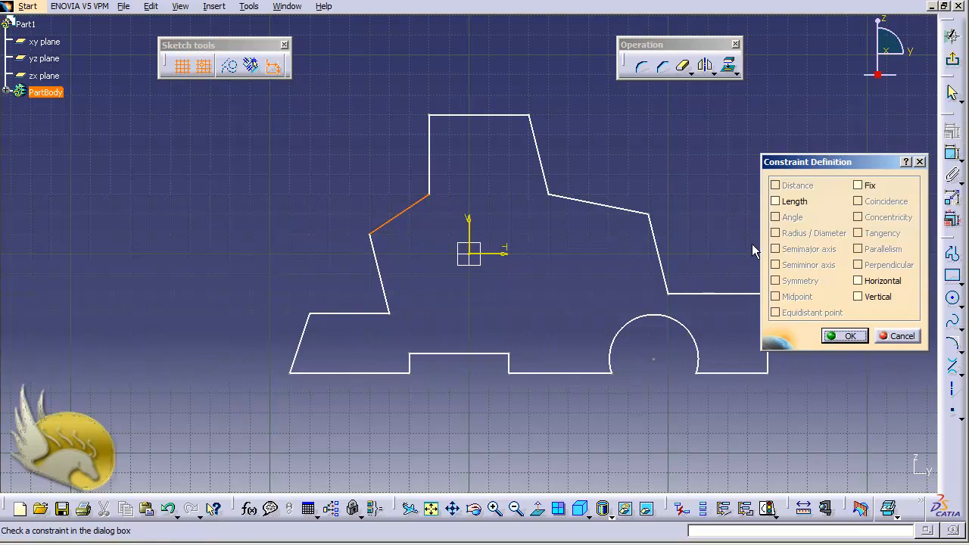
{"action": "left_click", "coordinate": [858, 282]}
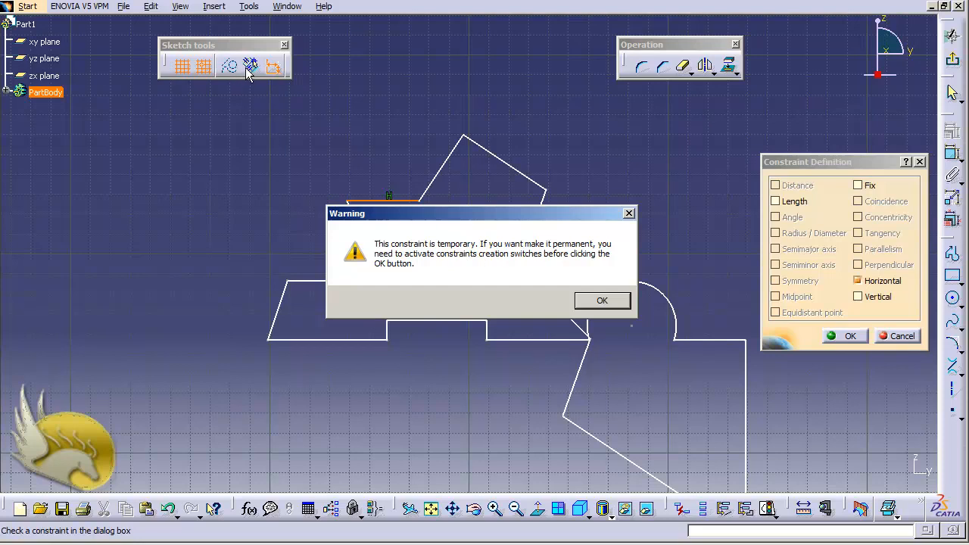
{"action": "left_click", "coordinate": [599, 301]}
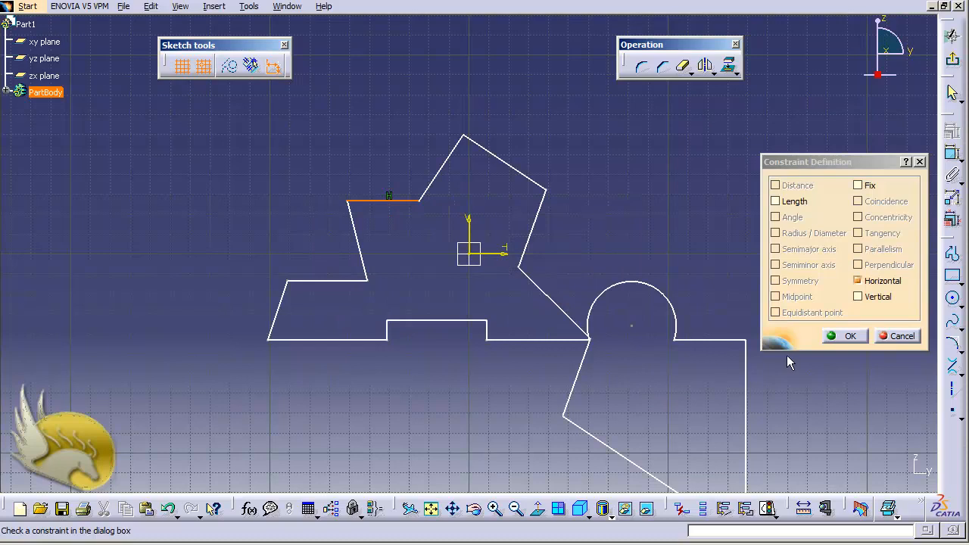
{"action": "left_click", "coordinate": [886, 336]}
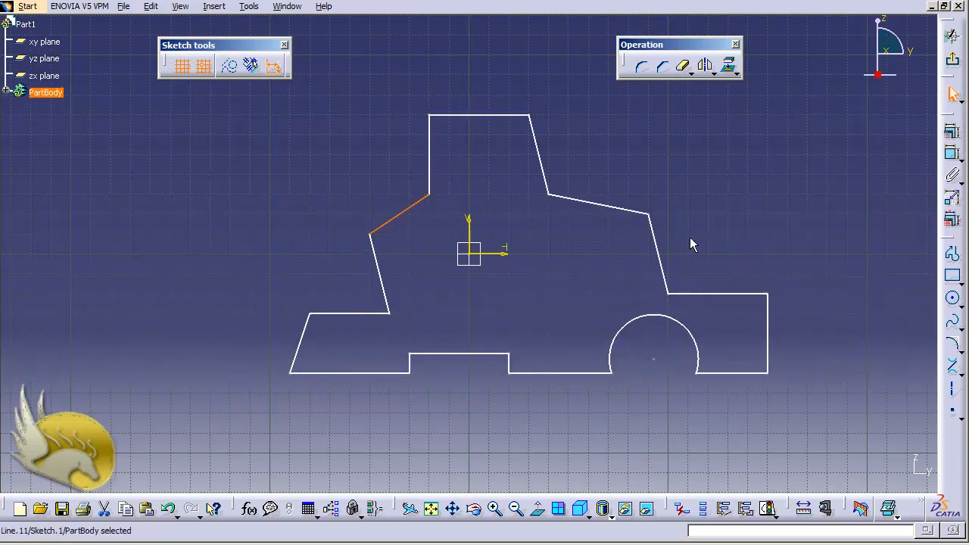
- Enable geometrical constraints and apply a Horizontal constraint to the top edge of the profile's lower-left step
{"action": "left_click", "coordinate": [519, 291]}
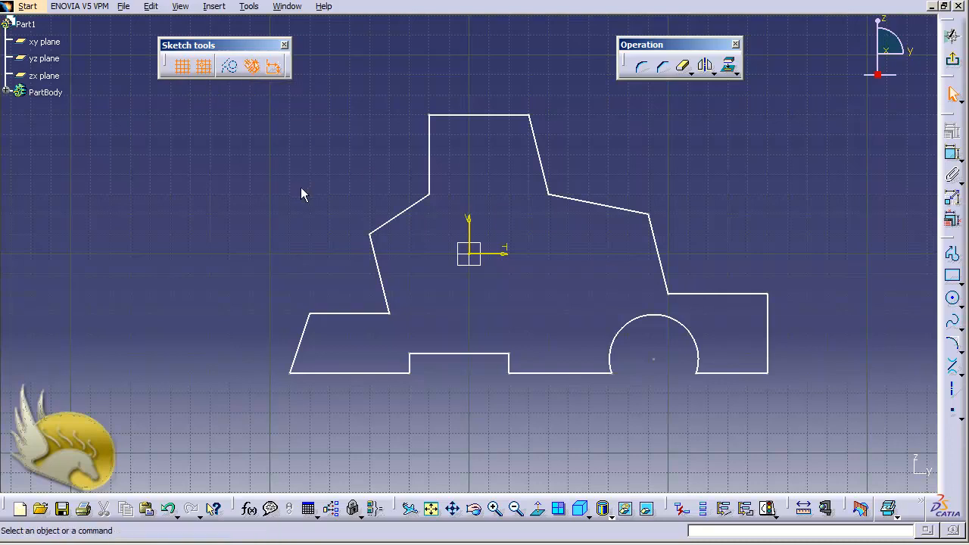
{"action": "left_click", "coordinate": [365, 318]}
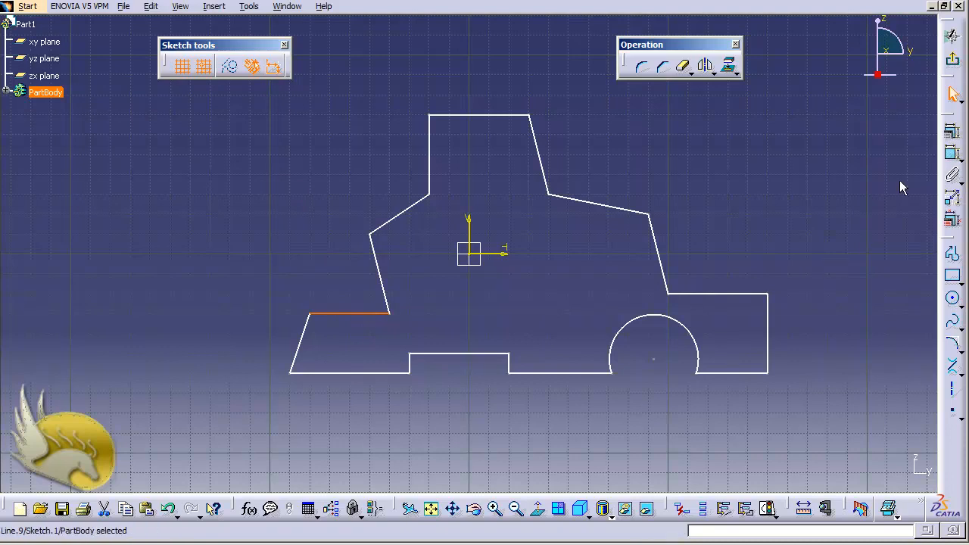
{"action": "left_click", "coordinate": [952, 133]}
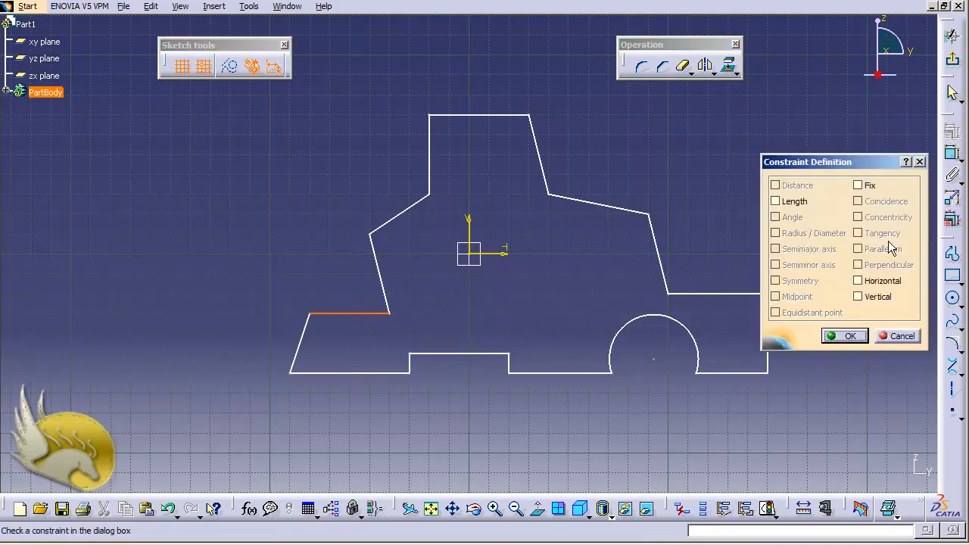
{"action": "left_click", "coordinate": [877, 282]}
{"action": "left_click", "coordinate": [848, 337]}
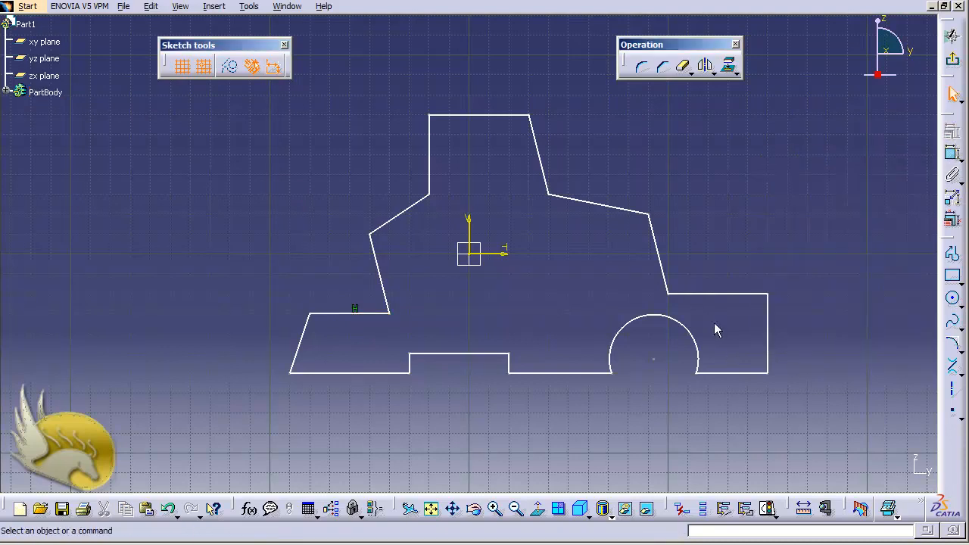
- Apply Horizontal constraints to the top edge of the lower-right step and the three base line segments together
{"action": "left_click", "coordinate": [719, 294]}
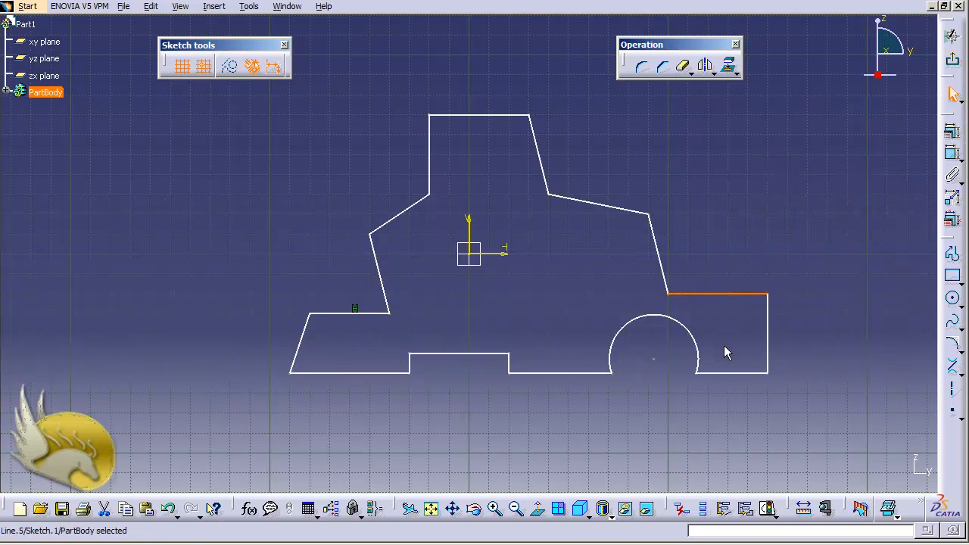
{"action": "left_click", "coordinate": [741, 374], "text": "ctrl"}
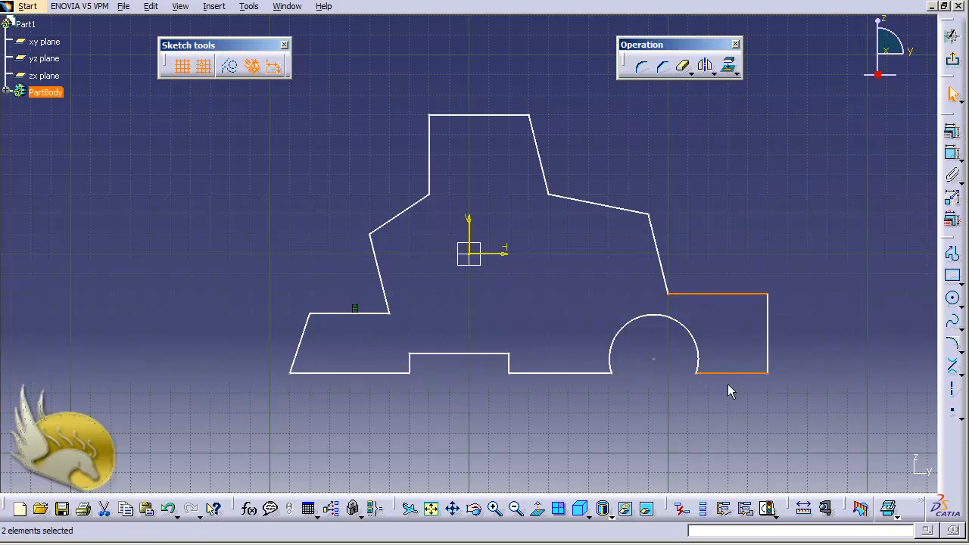
{"action": "left_click", "coordinate": [573, 373], "text": "ctrl"}
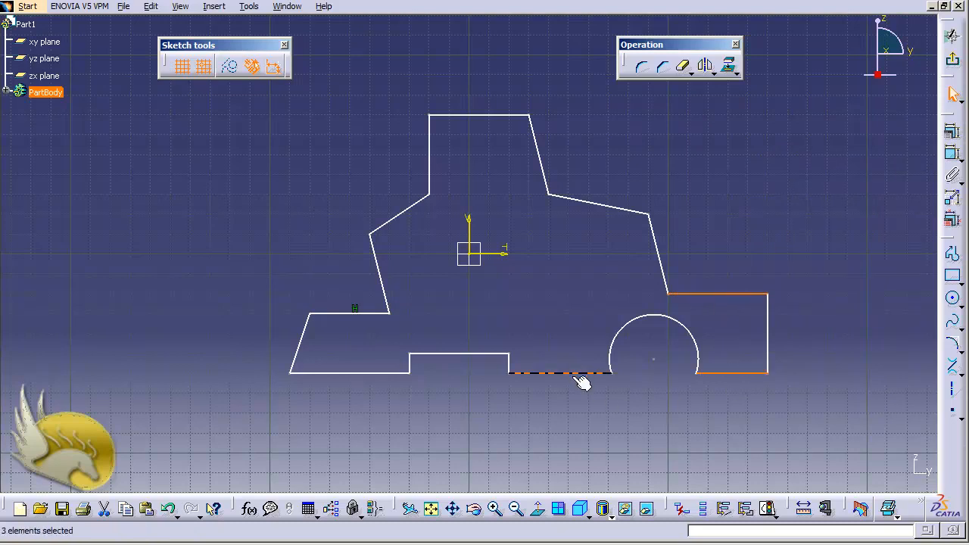
{"action": "left_click", "coordinate": [348, 374], "text": "ctrl"}
{"action": "left_click", "coordinate": [952, 130]}
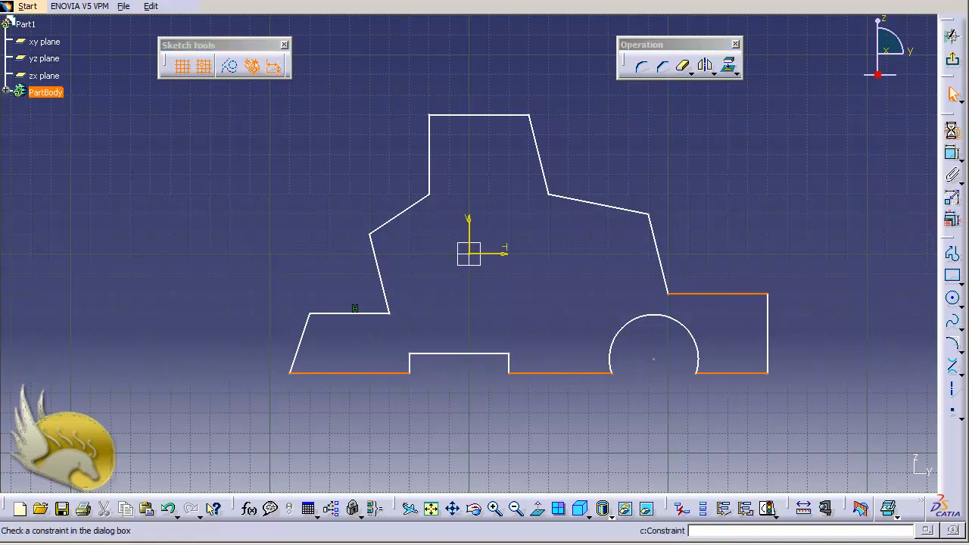
{"action": "left_click", "coordinate": [860, 281]}
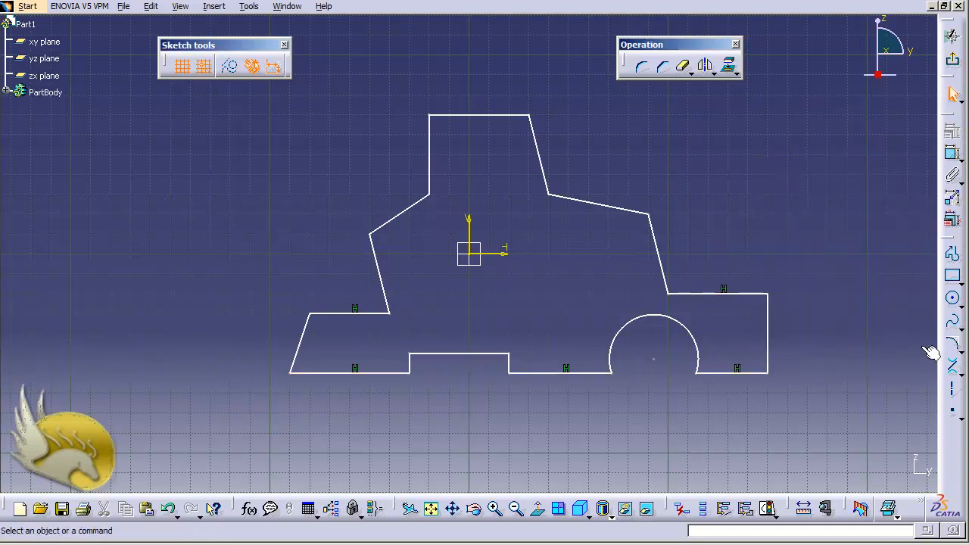
{"action": "left_click", "coordinate": [403, 212]}
{"action": "left_click", "coordinate": [951, 132]}
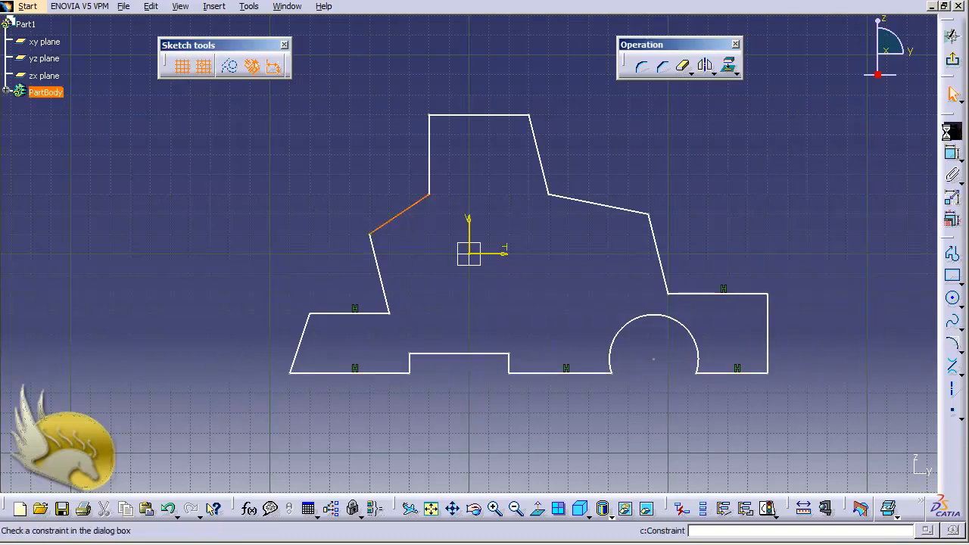
{"action": "left_click", "coordinate": [870, 285]}
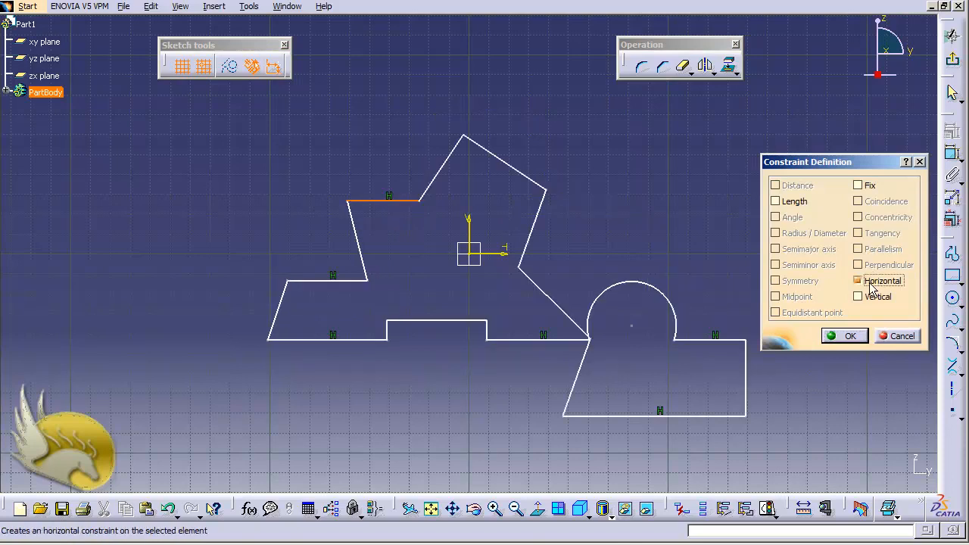
{"action": "left_click", "coordinate": [896, 337]}
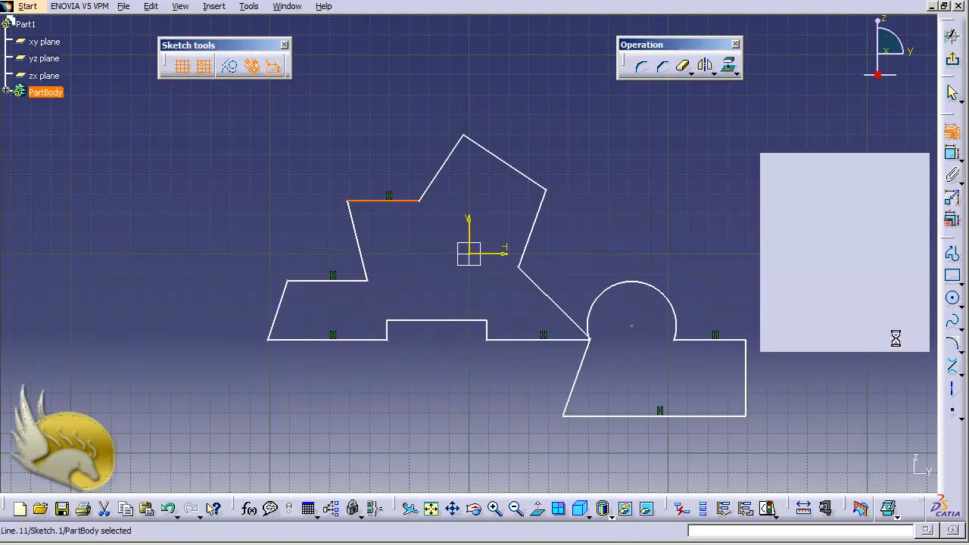
{"action": "left_click", "coordinate": [776, 263]}
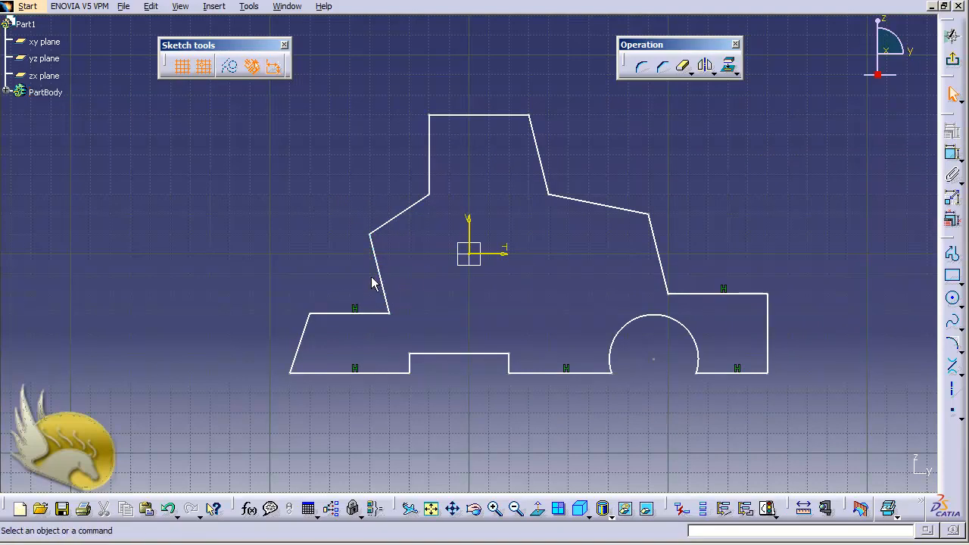
- Apply a Vertical constraint to the slanted line at the profile's far left end
{"action": "left_click", "coordinate": [302, 336]}
{"action": "left_click", "coordinate": [946, 154]}
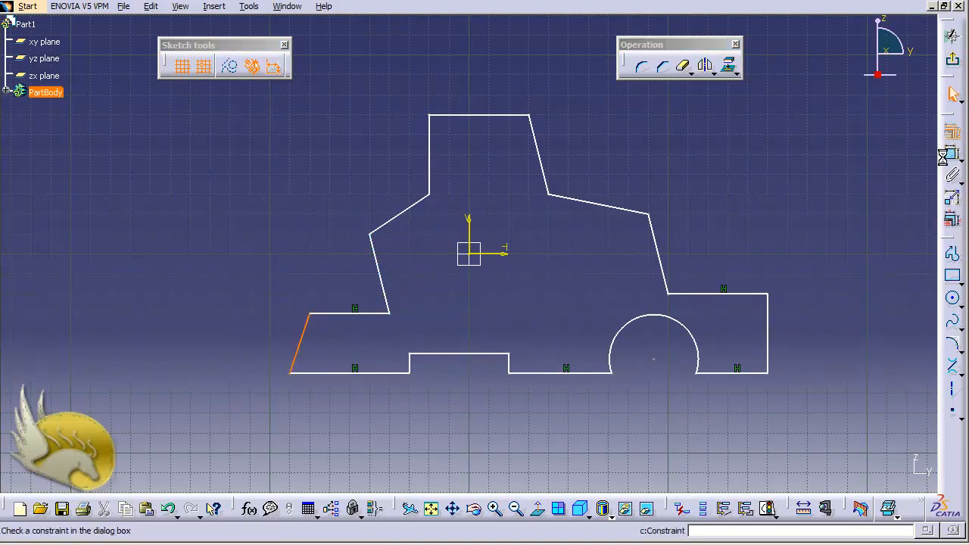
{"action": "left_click", "coordinate": [858, 297]}
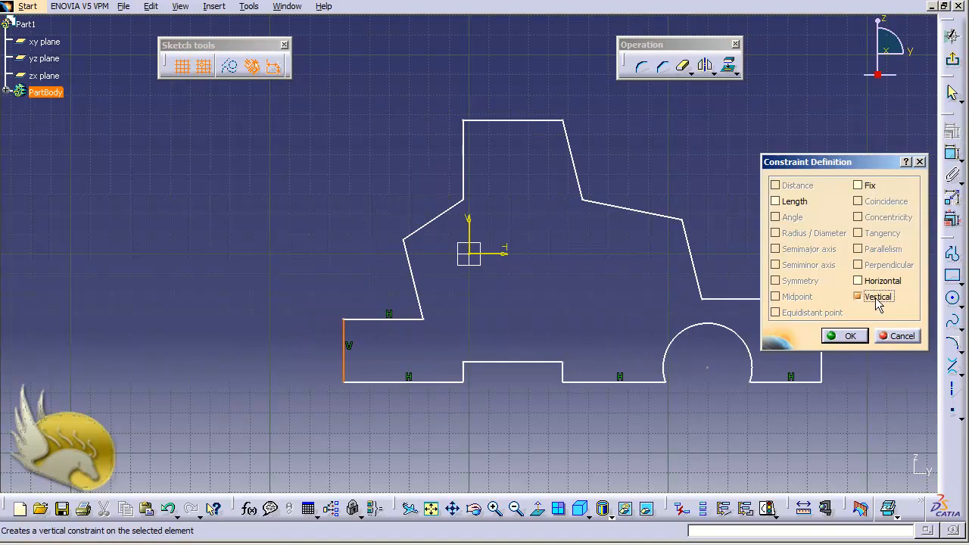
{"action": "left_click", "coordinate": [856, 339]}
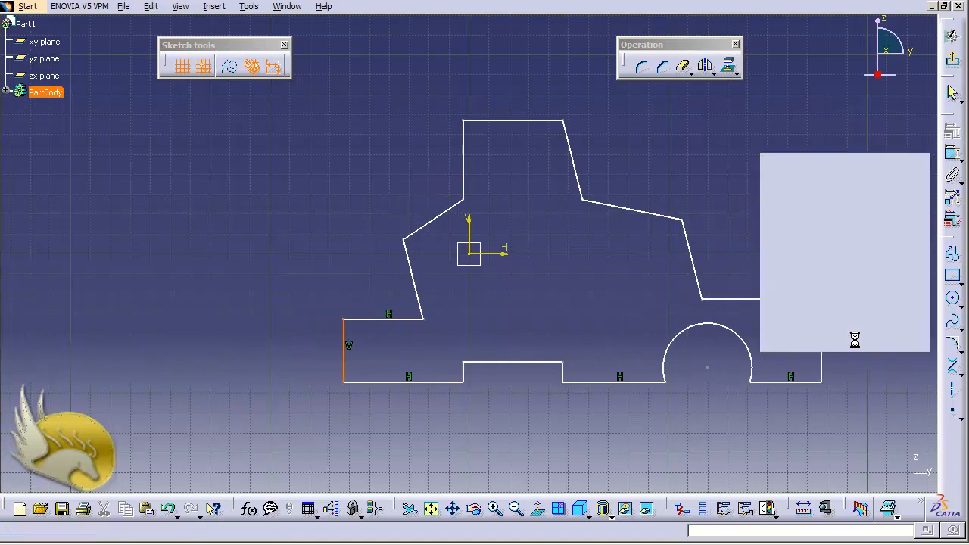
- Apply a Vertical constraint to the slanted line rising from the inner end of the lower-left step
{"action": "left_click", "coordinate": [416, 281]}
{"action": "left_click", "coordinate": [947, 134]}
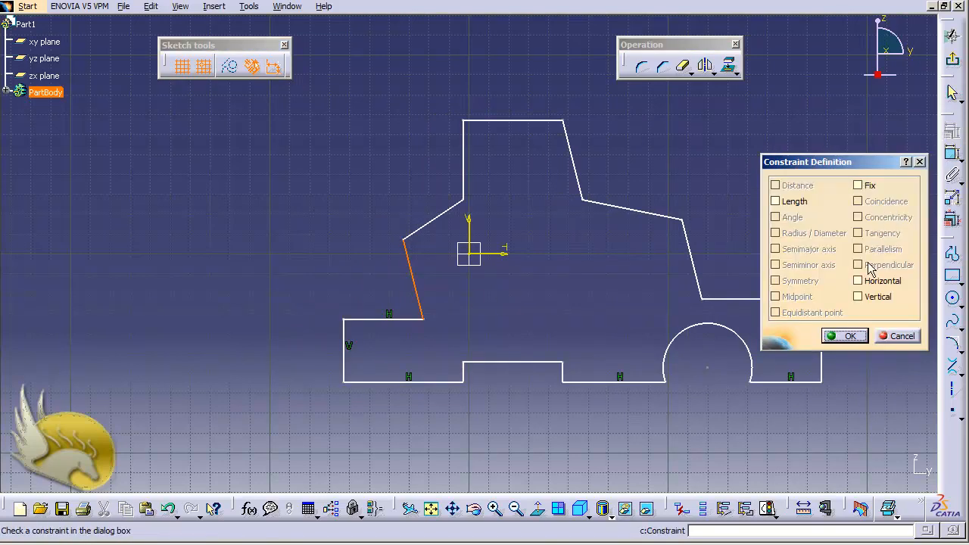
{"action": "left_click", "coordinate": [858, 297]}
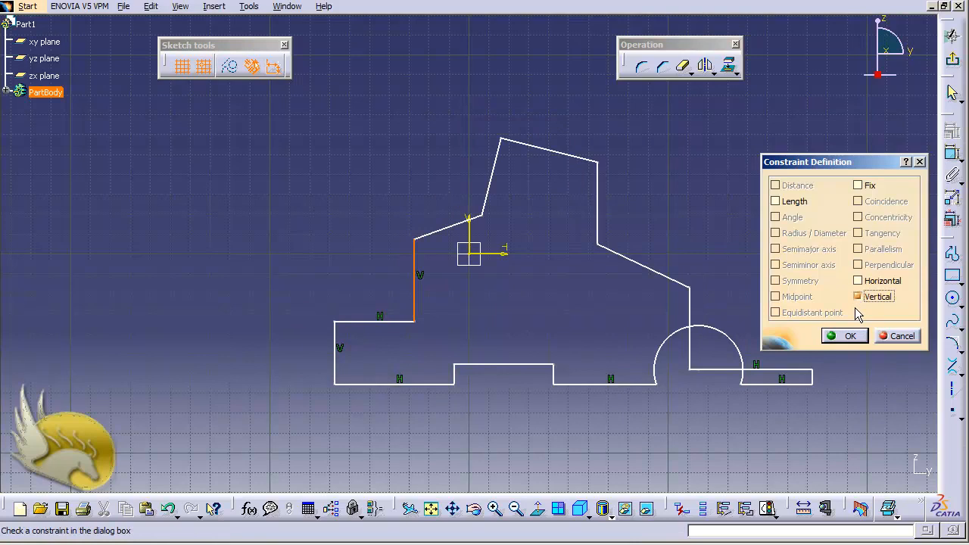
{"action": "left_click", "coordinate": [852, 336]}
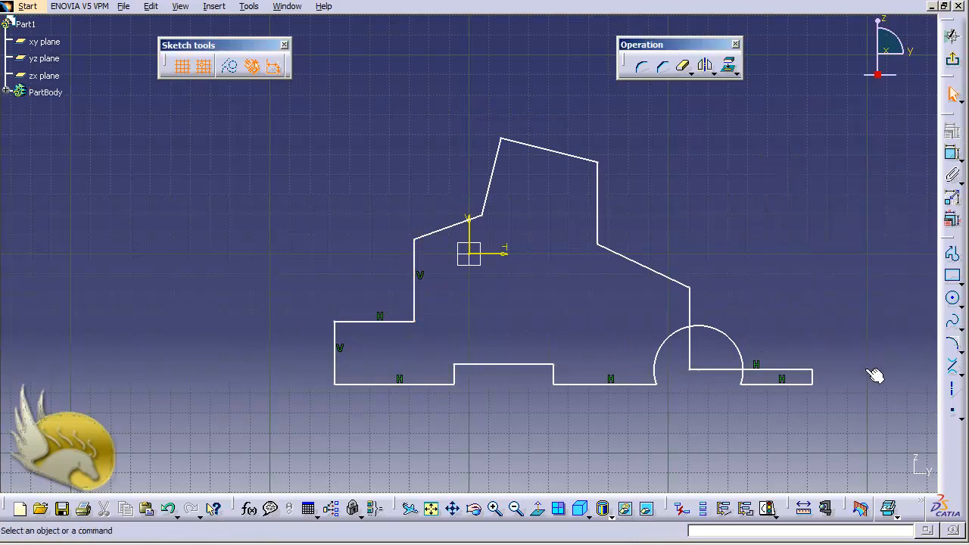
- Dimension the length of the vertical line at the profile's far right end and set it to 20 mm
{"action": "left_click", "coordinate": [814, 379]}
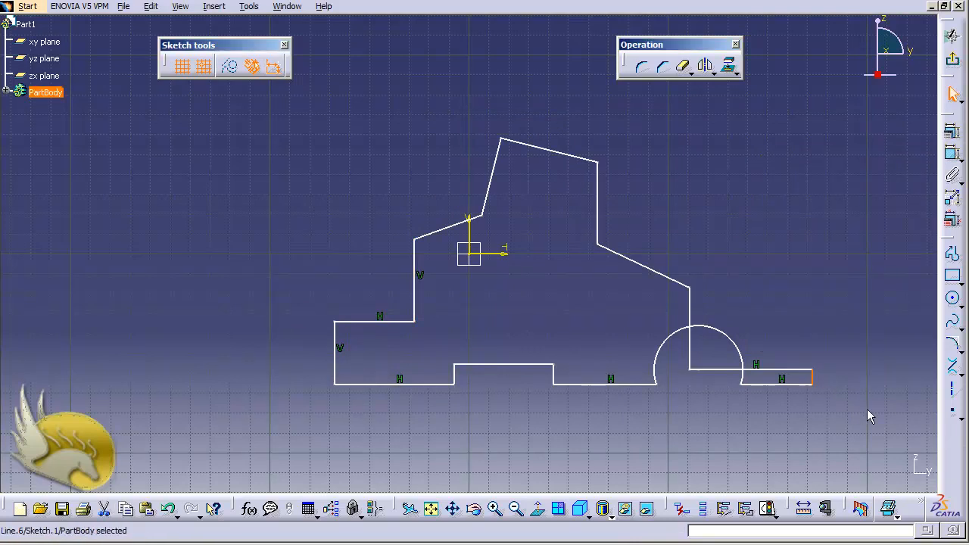
{"action": "left_click", "coordinate": [953, 154]}
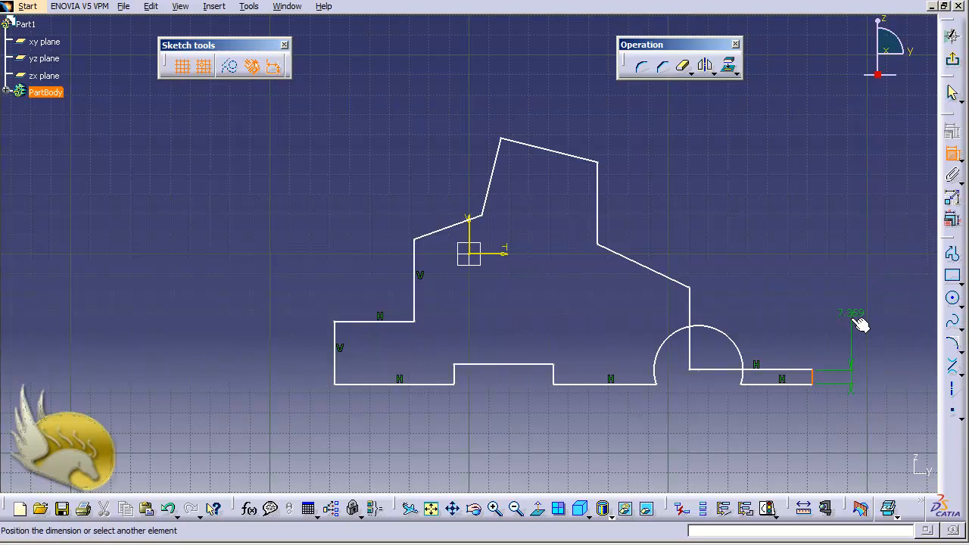
{"action": "left_click", "coordinate": [856, 361]}
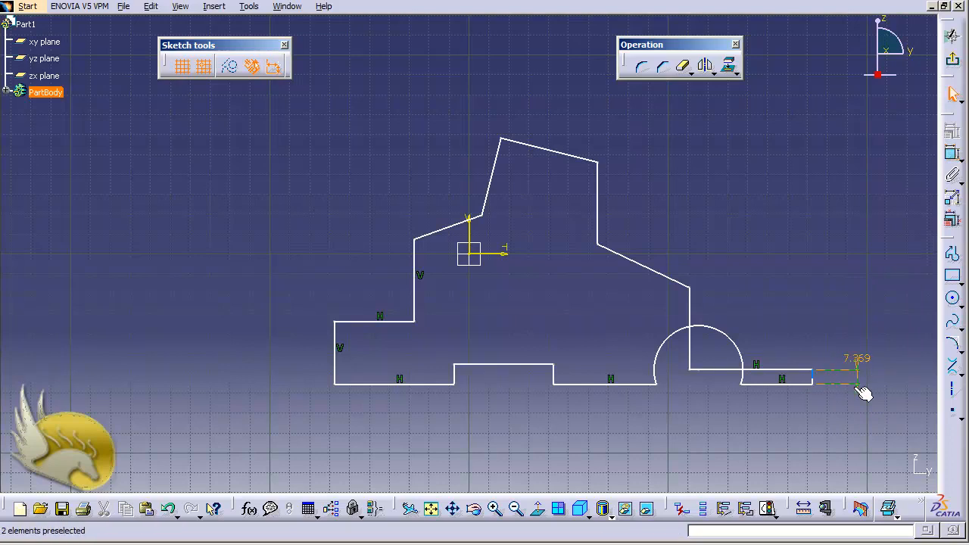
{"action": "double_click", "coordinate": [856, 369]}
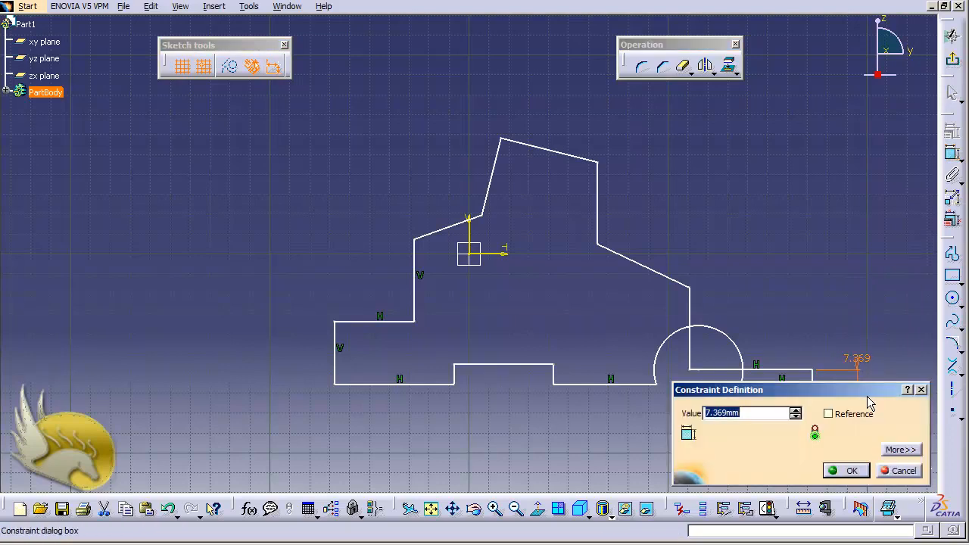
{"action": "type", "text": "20"}
{"action": "key", "text": "Return"}
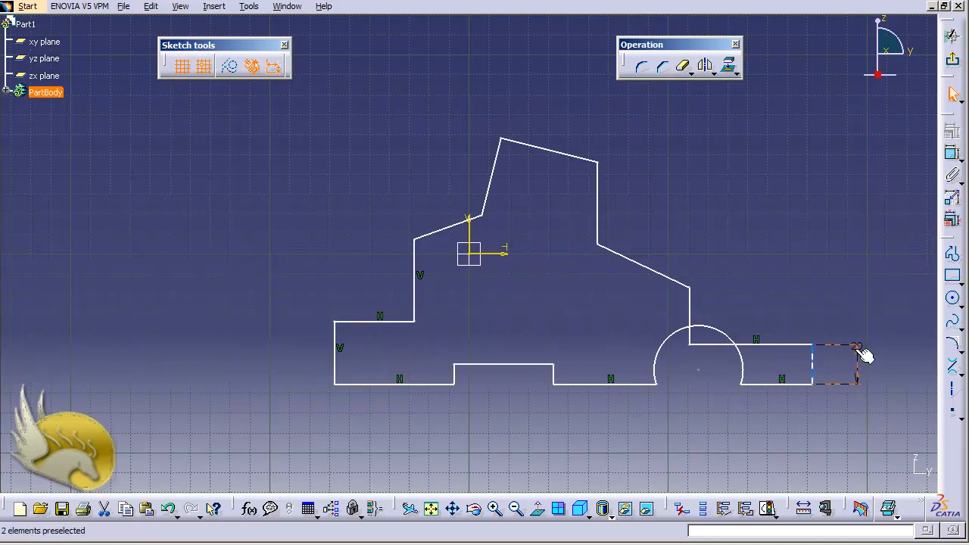
- Change the length of the profile's far right vertical line to 40 mm
{"action": "double_click", "coordinate": [860, 349]}
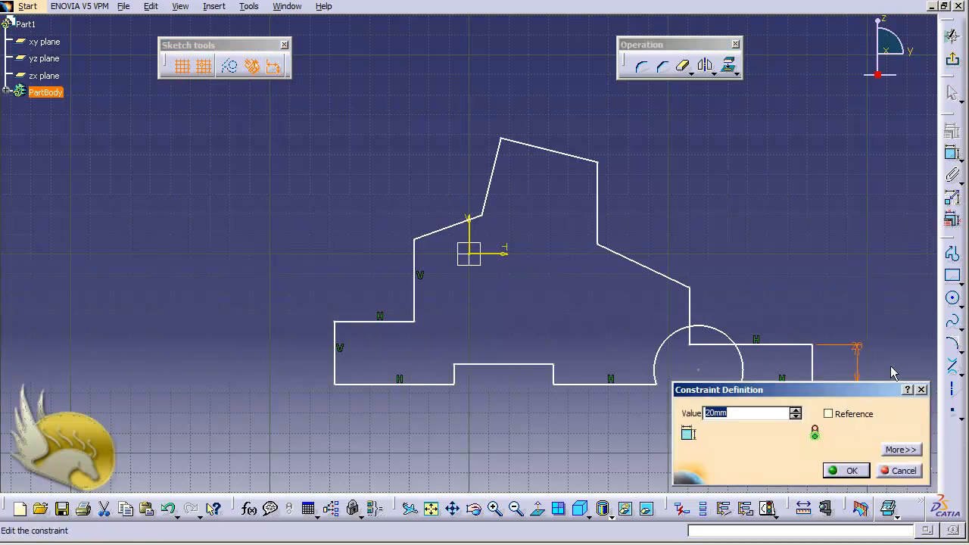
{"action": "type", "text": "40"}
{"action": "key", "text": "Return"}
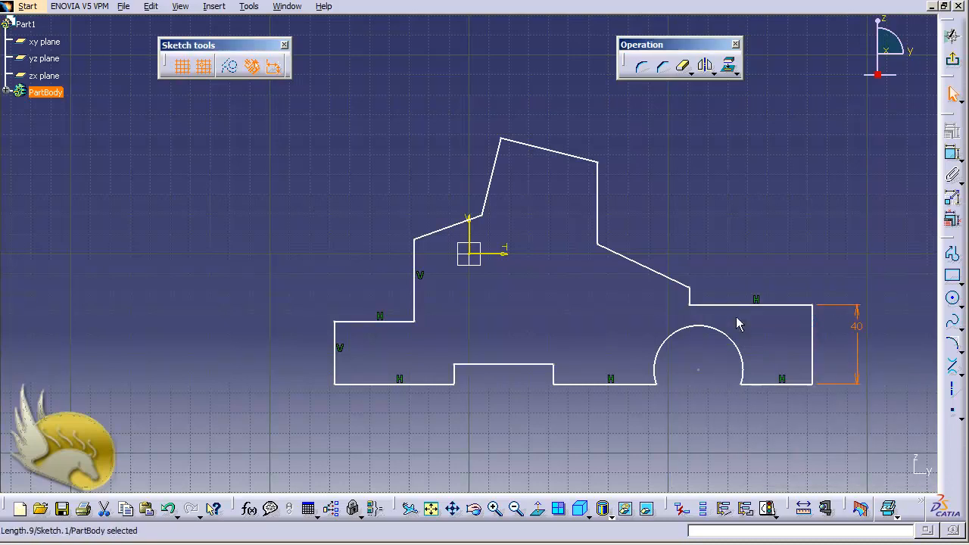
- Dimension the short vertical line above the profile's right-hand step and set its length to 20 mm
{"action": "left_click", "coordinate": [690, 297]}
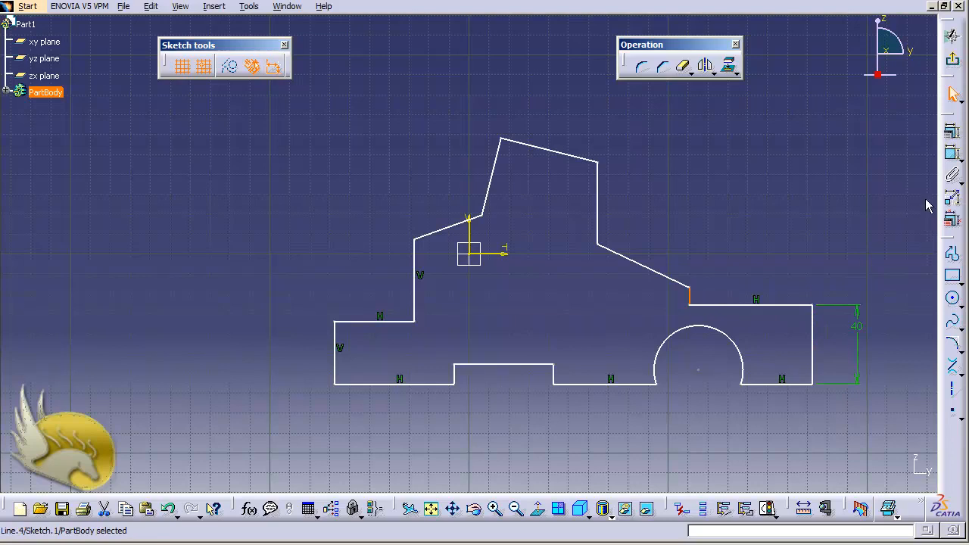
{"action": "left_click", "coordinate": [951, 154]}
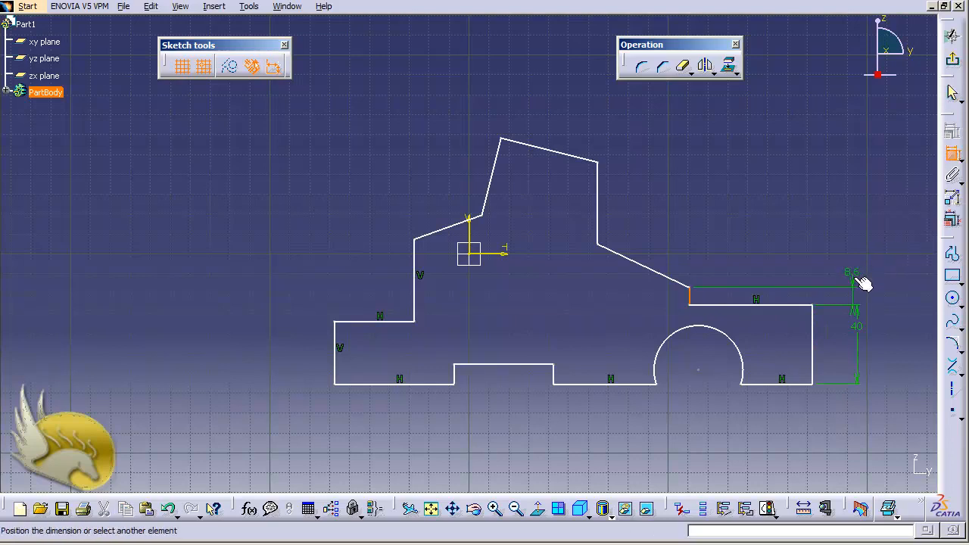
{"action": "left_click", "coordinate": [863, 283]}
{"action": "double_click", "coordinate": [854, 277]}
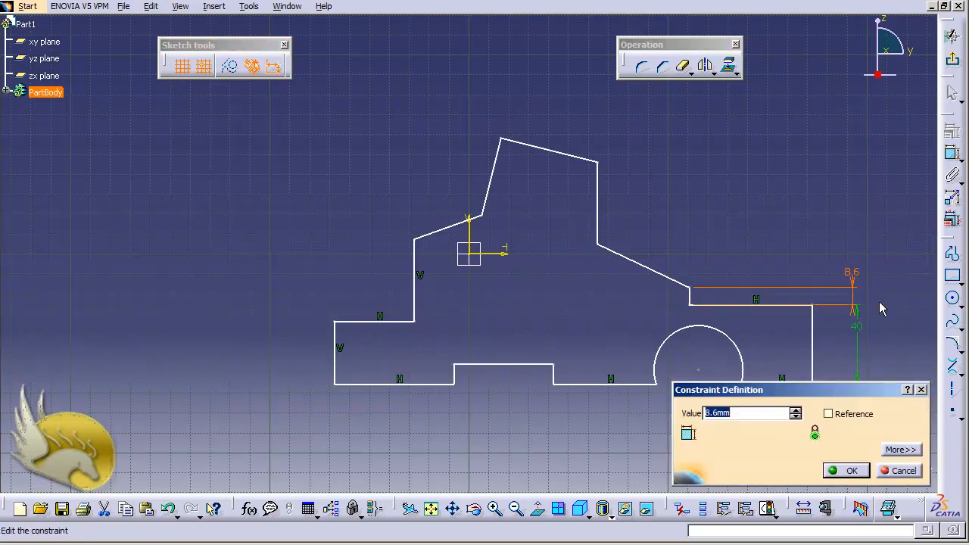
{"action": "type", "text": "20"}
{"action": "key", "text": "Return"}
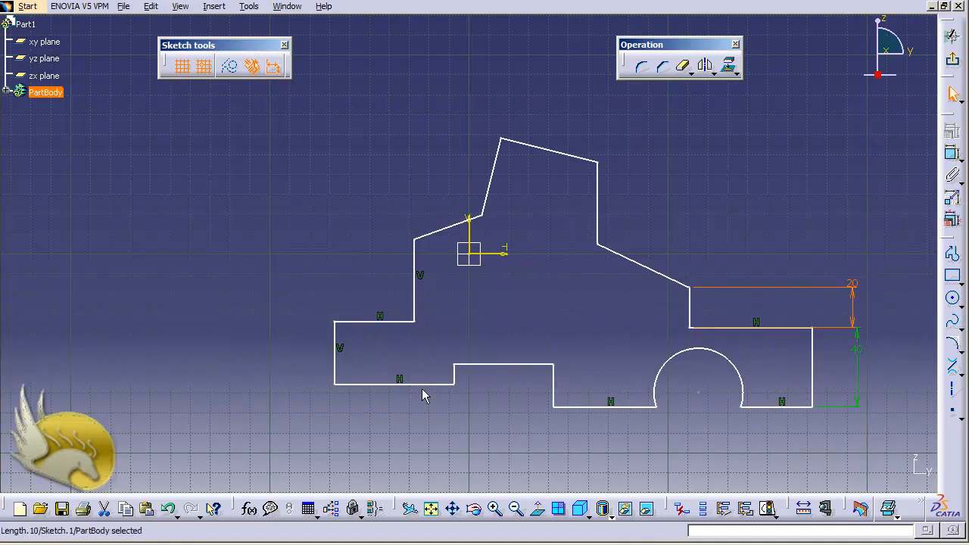
- Apply a Coincidence constraint between the bottom lines on either side of the rectangular notch
{"action": "left_click", "coordinate": [381, 384]}
{"action": "left_click", "coordinate": [606, 407], "text": "ctrl"}
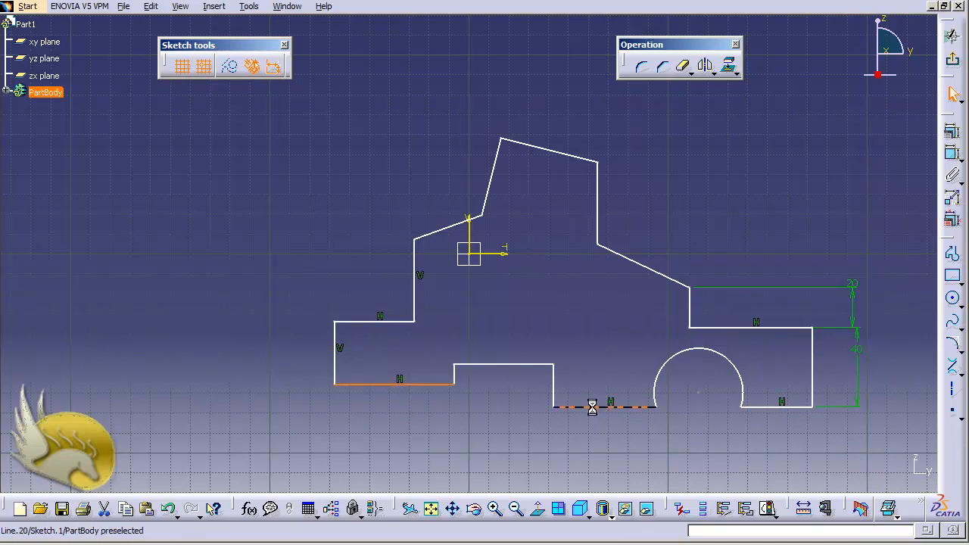
{"action": "left_click", "coordinate": [951, 131]}
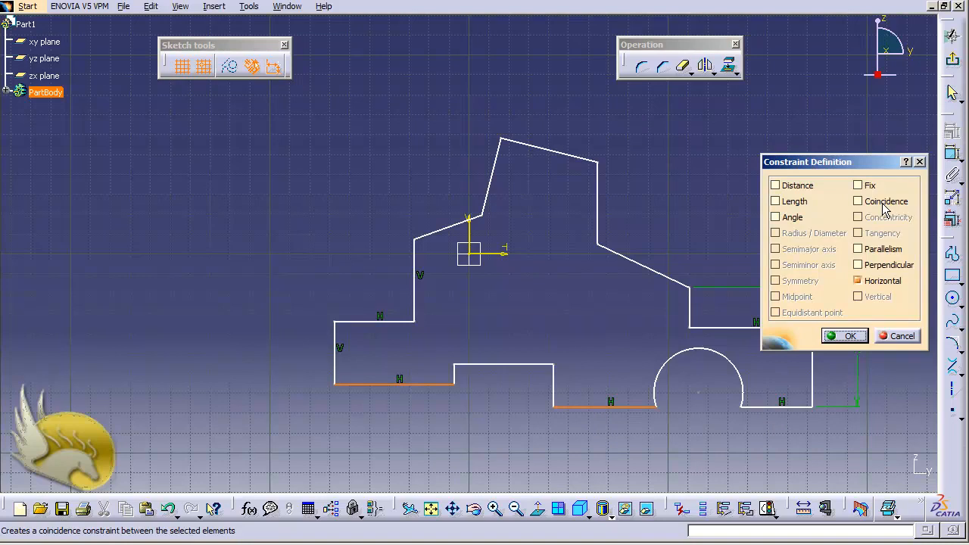
{"action": "left_click", "coordinate": [858, 202]}
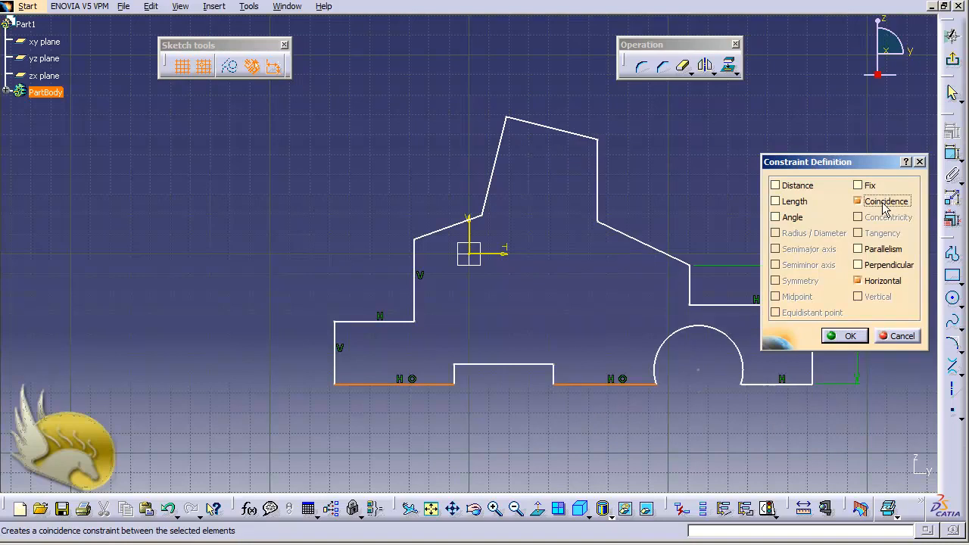
{"action": "left_click", "coordinate": [845, 336]}
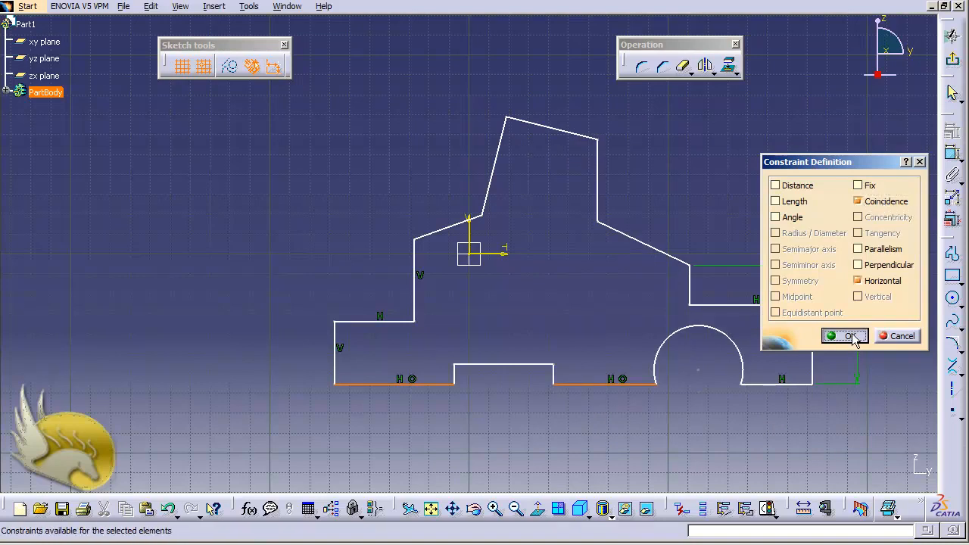
- Apply a Coincidence constraint between the bottom lines on either side of the circular cut-out
{"action": "left_click", "coordinate": [774, 384]}
{"action": "left_click", "coordinate": [633, 386], "text": "ctrl"}
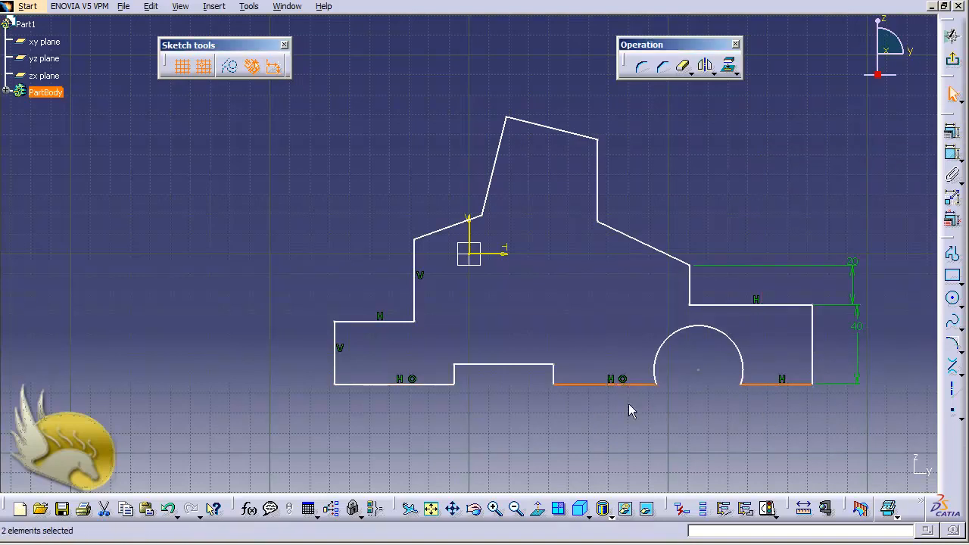
{"action": "left_click", "coordinate": [952, 133]}
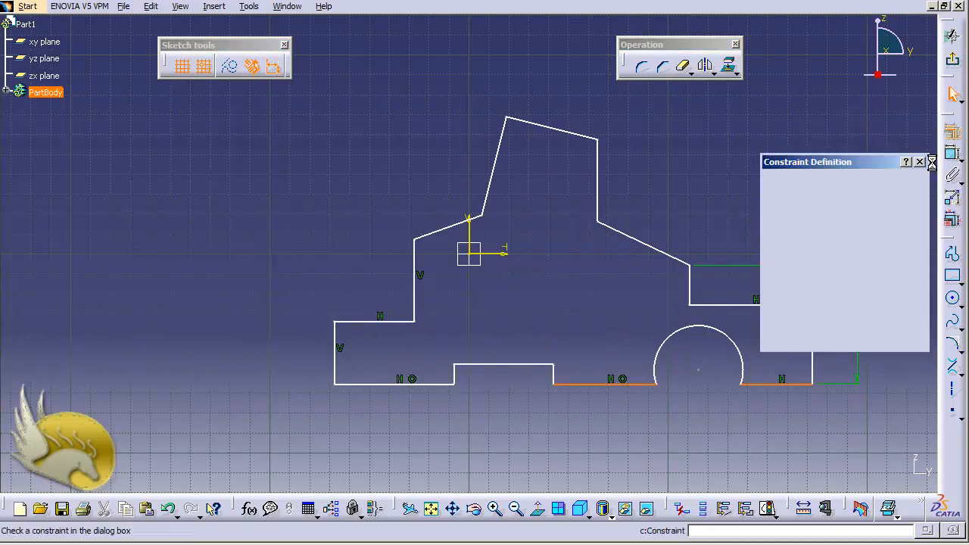
{"action": "left_click", "coordinate": [874, 203]}
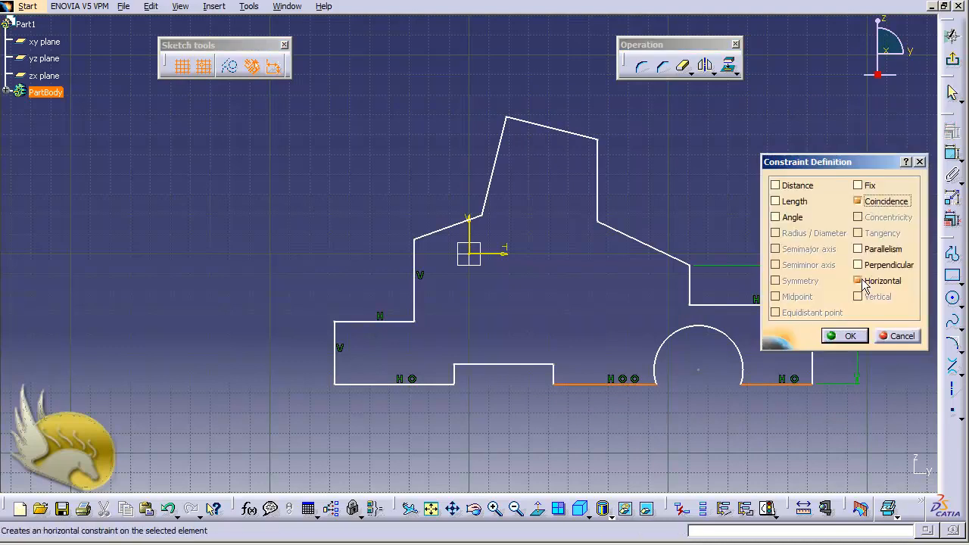
{"action": "left_click", "coordinate": [845, 336]}
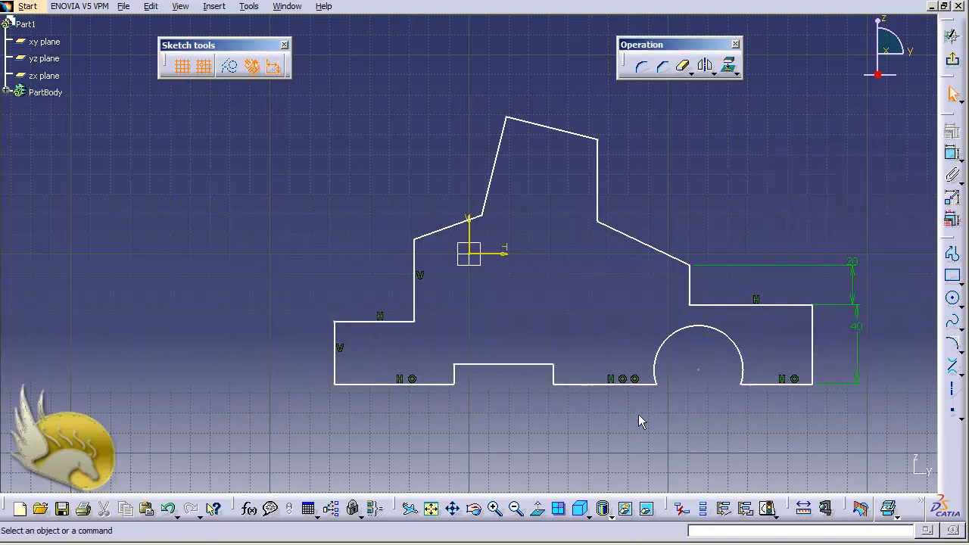
- Apply a Horizontal constraint to the slanted line at the top of the profile's upper-left step
{"action": "left_click", "coordinate": [443, 229]}
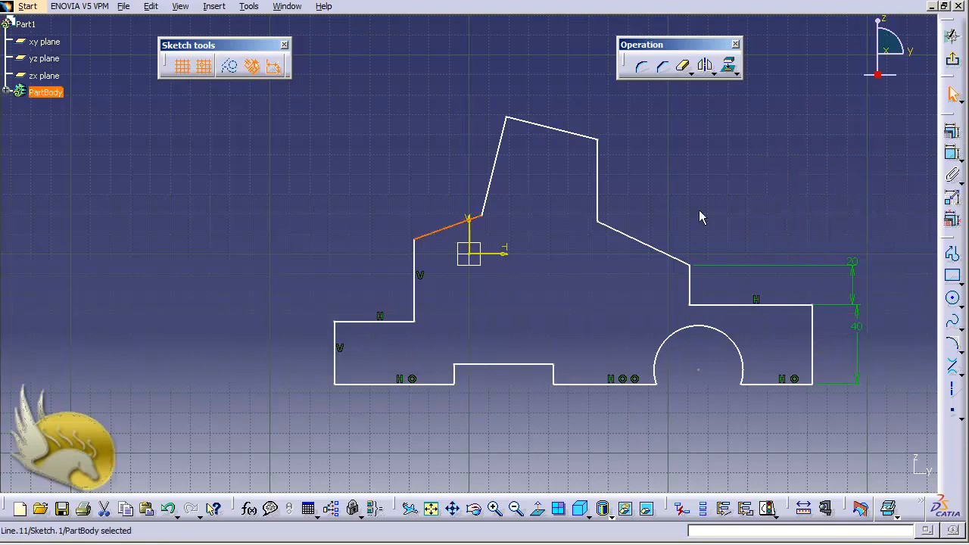
{"action": "left_click", "coordinate": [951, 152]}
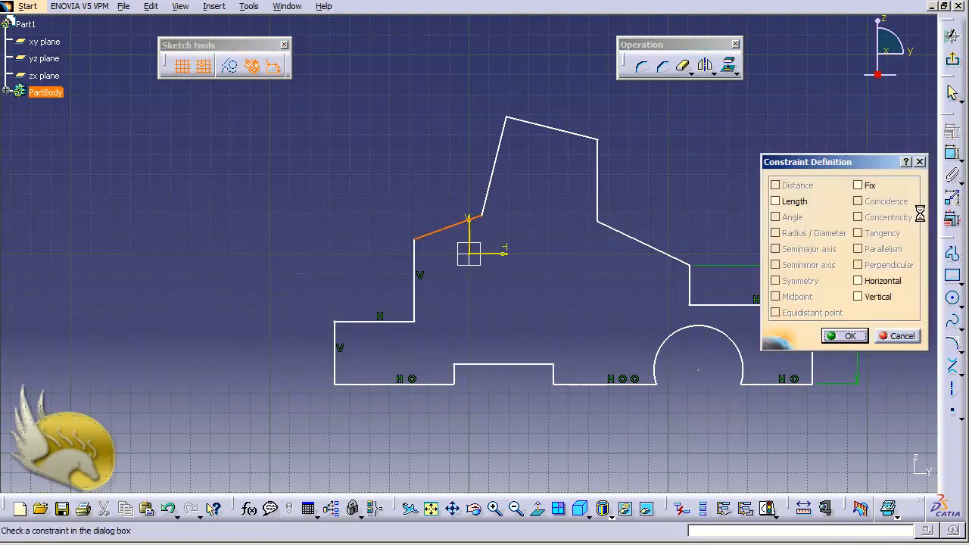
{"action": "left_click", "coordinate": [882, 281]}
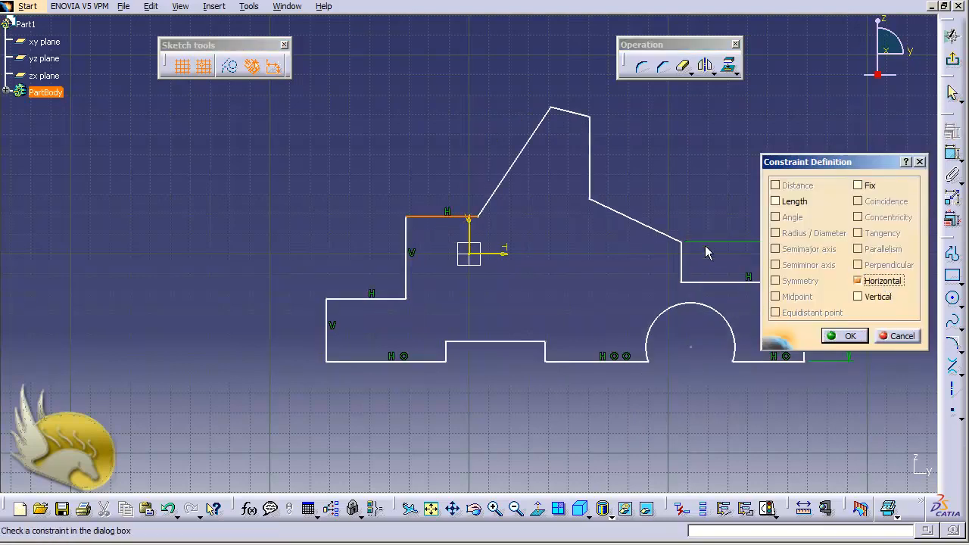
{"action": "left_click", "coordinate": [842, 335]}
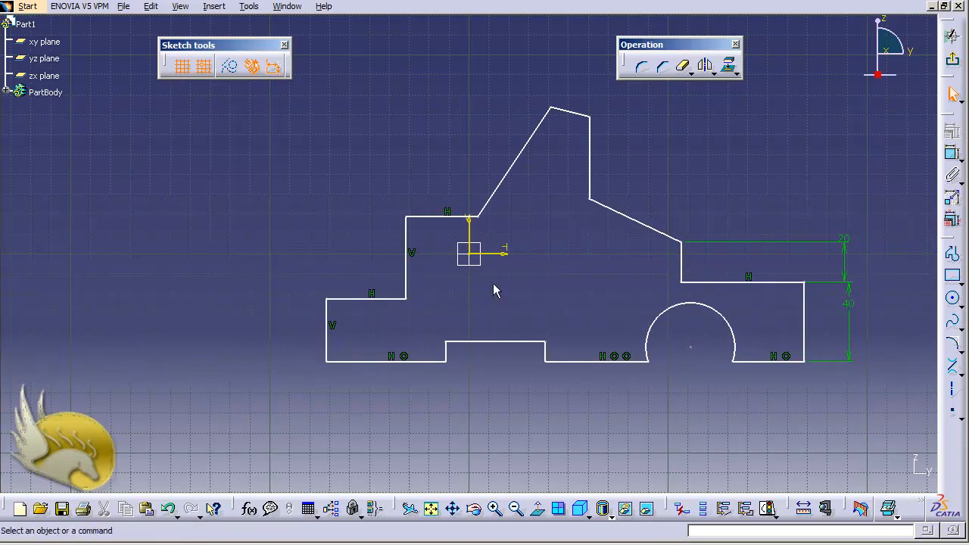
- Apply a Vertical constraint to both sides of the upper tower, the 20 mm step line and the 40 mm right end line together
{"action": "left_click", "coordinate": [508, 189]}
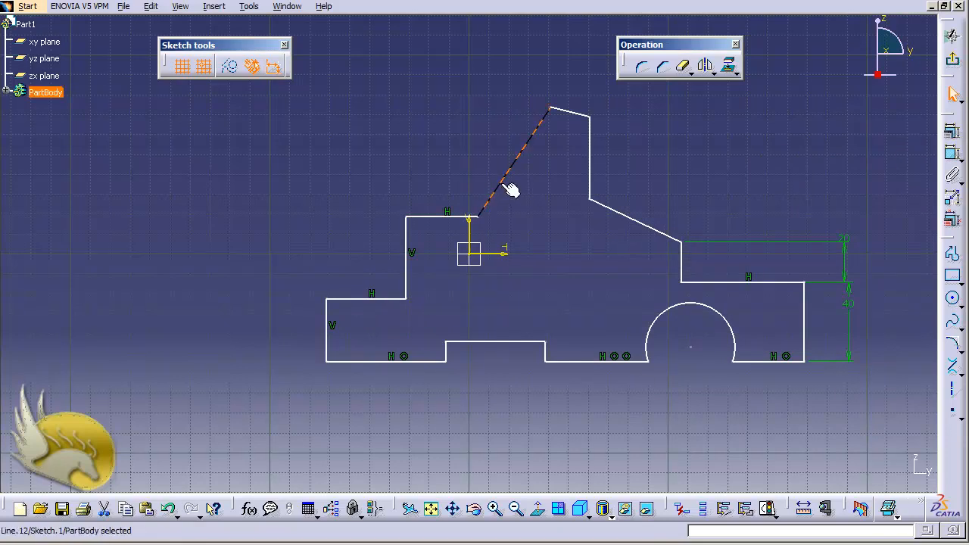
{"action": "left_click", "coordinate": [597, 170], "text": "ctrl"}
{"action": "left_click", "coordinate": [683, 266], "text": "ctrl"}
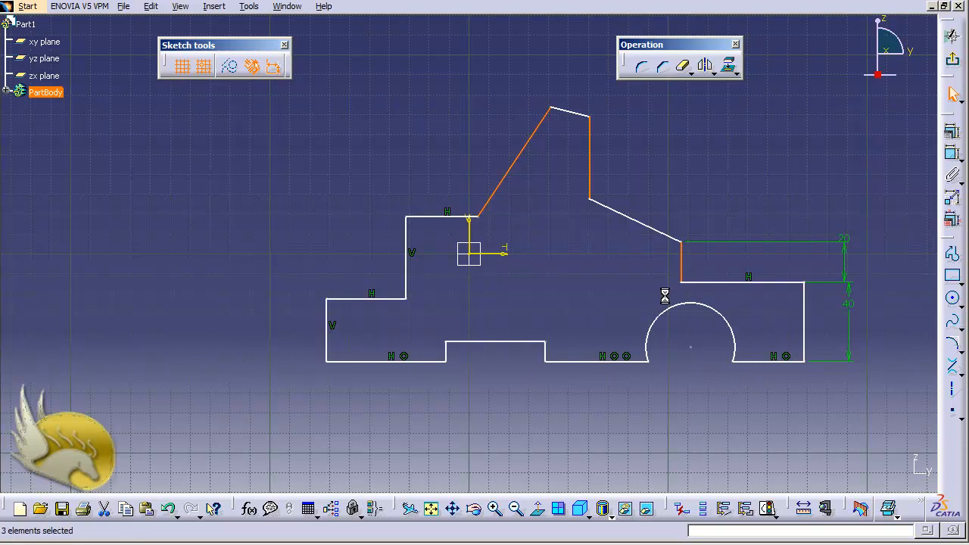
{"action": "left_click", "coordinate": [805, 324], "text": "ctrl"}
{"action": "left_click", "coordinate": [952, 132]}
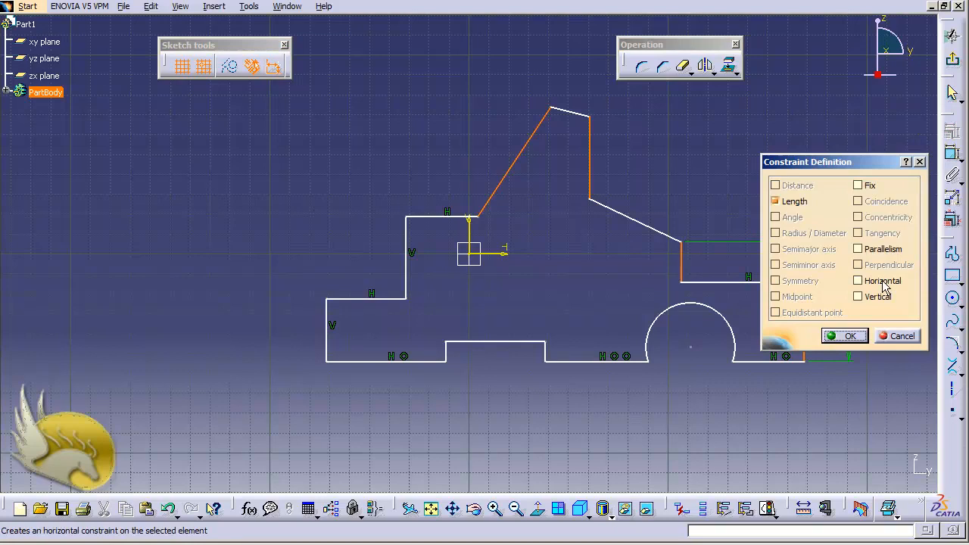
{"action": "left_click", "coordinate": [879, 296]}
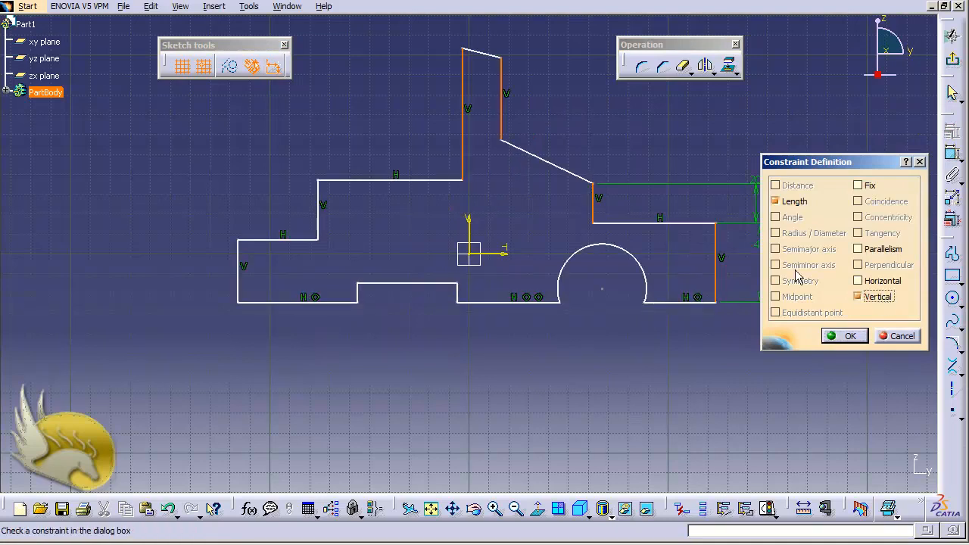
{"action": "left_click", "coordinate": [844, 336]}
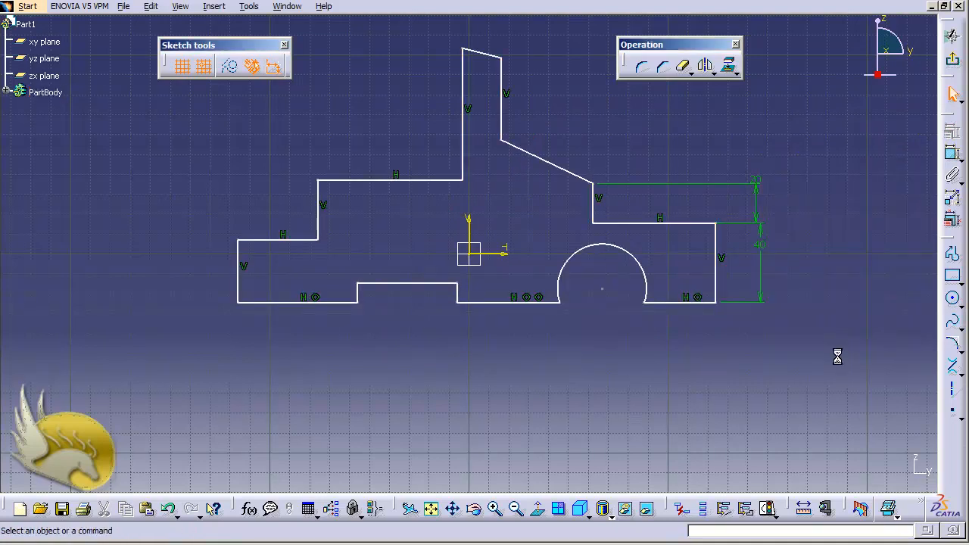
- Apply a Horizontal constraint to the tower's top line, the slanted line right of the tower and the top of the rectangular notch
{"action": "left_click", "coordinate": [559, 165]}
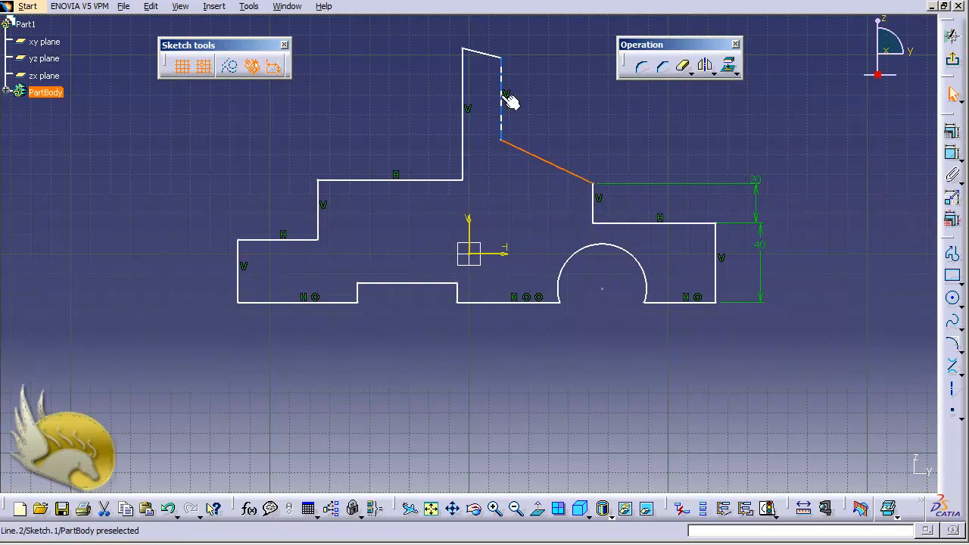
{"action": "left_click", "coordinate": [494, 56], "text": "ctrl"}
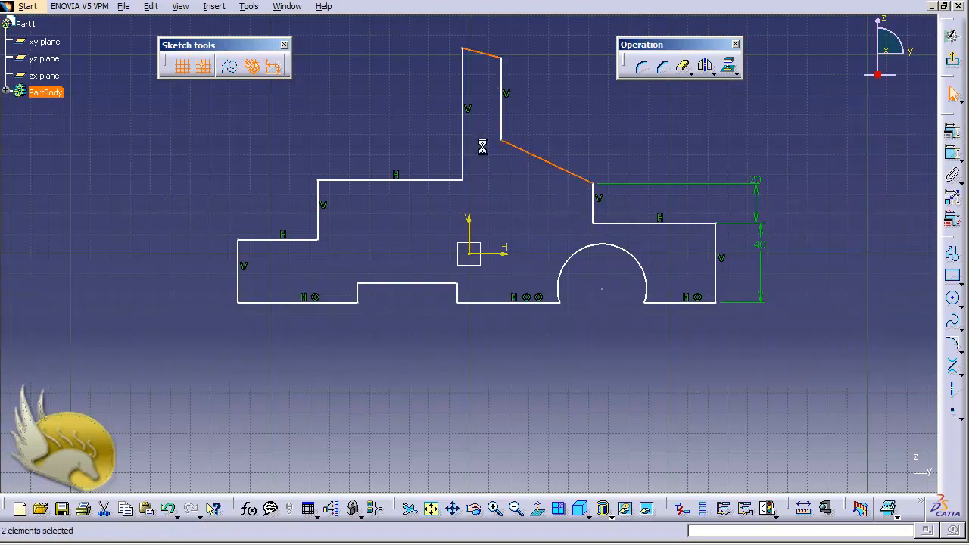
{"action": "left_click", "coordinate": [437, 285], "text": "ctrl"}
{"action": "left_click", "coordinate": [943, 122]}
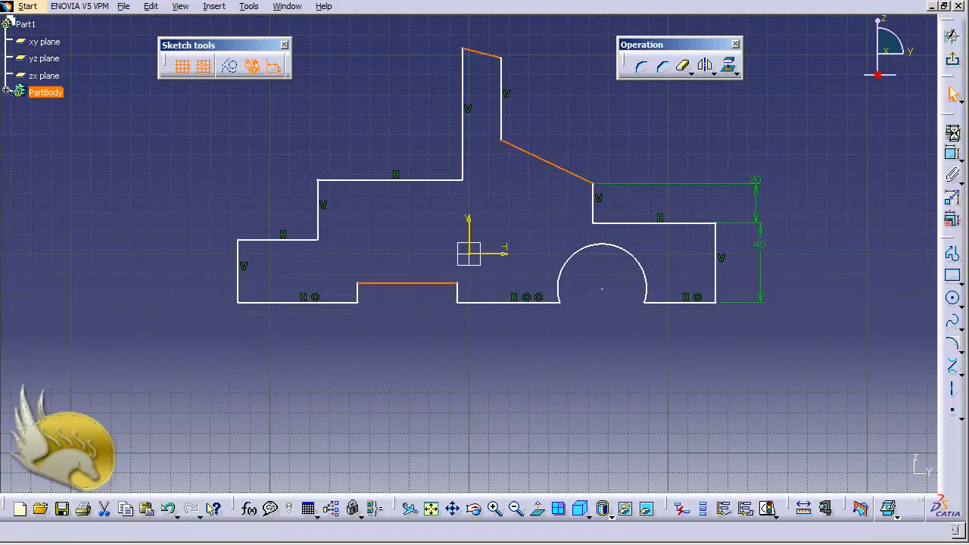
{"action": "left_click", "coordinate": [889, 280]}
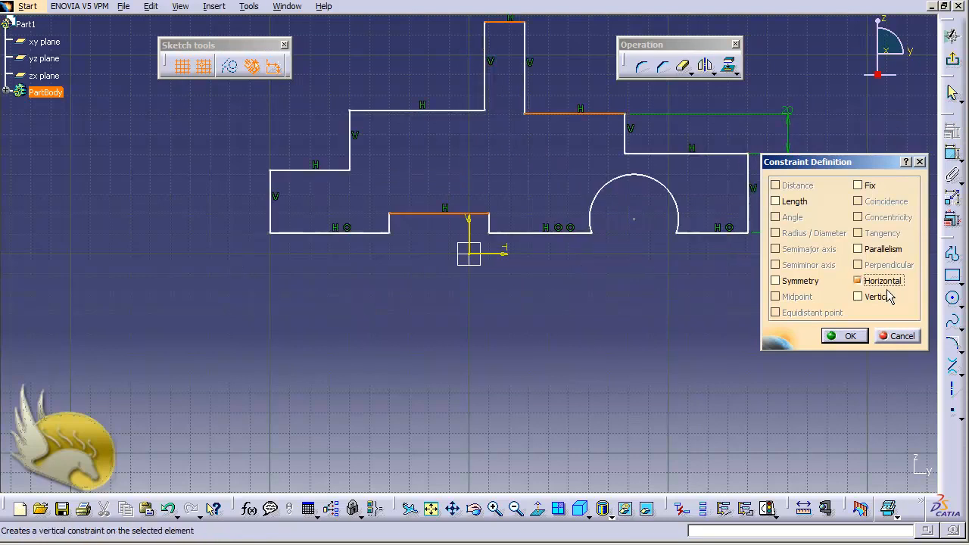
{"action": "left_click", "coordinate": [843, 336]}
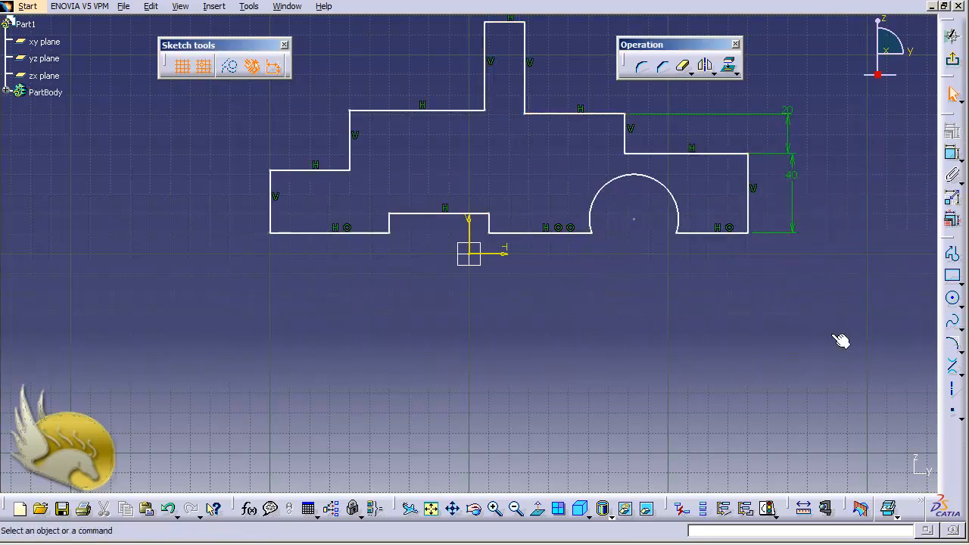
- Apply a Vertical constraint to both short side lines of the rectangular notch in the profile's bottom edge
{"action": "left_click", "coordinate": [391, 222]}
{"action": "left_click", "coordinate": [490, 224], "text": "ctrl"}
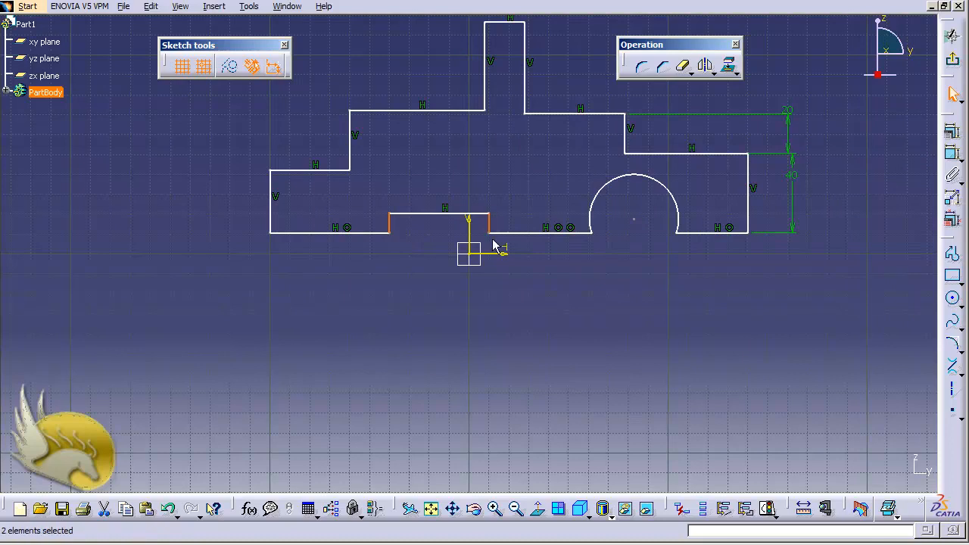
{"action": "left_click", "coordinate": [952, 131]}
{"action": "left_click", "coordinate": [879, 297]}
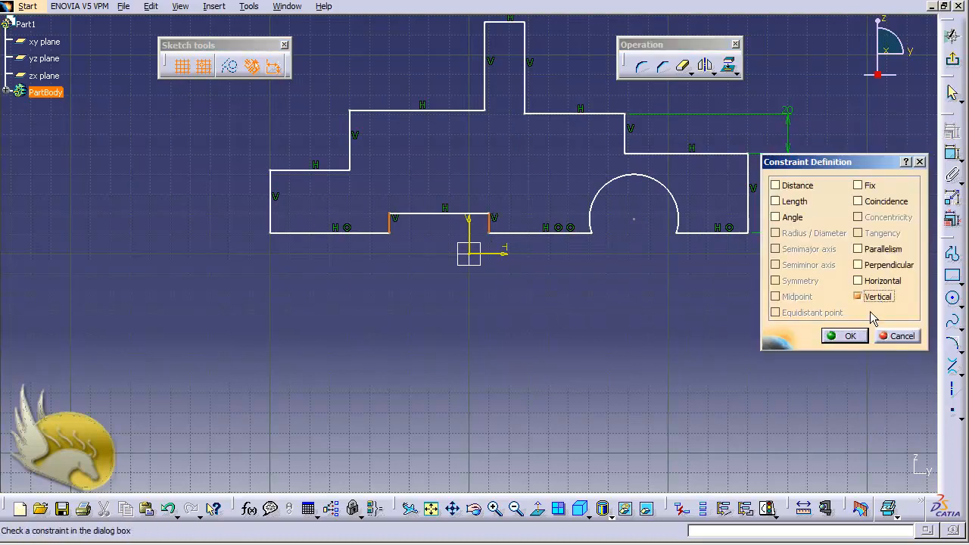
{"action": "left_click", "coordinate": [847, 335]}
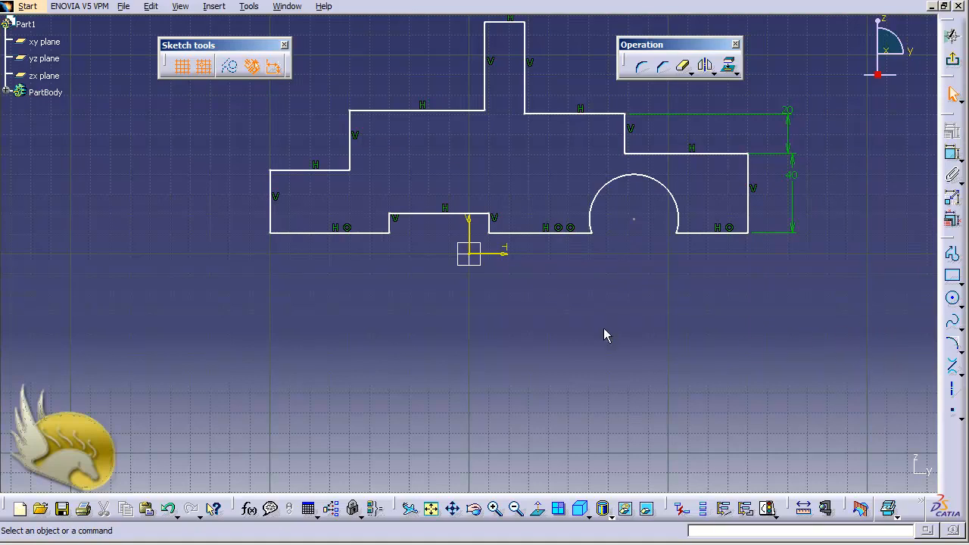
- Apply a Symmetry constraint between the upper-left step's vertical line and the 20 mm step line about the vertical axis
{"action": "left_click", "coordinate": [355, 159]}
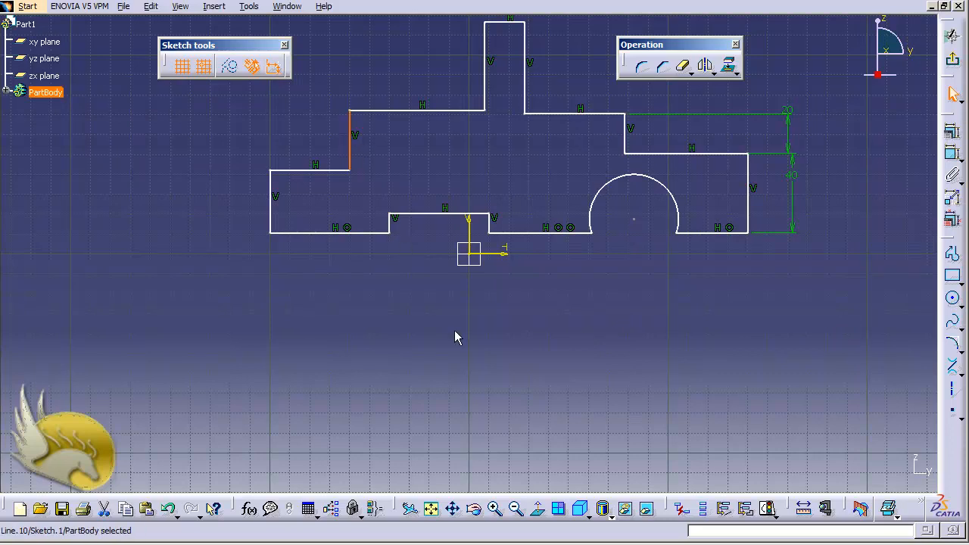
{"action": "left_click", "coordinate": [627, 144], "text": "ctrl"}
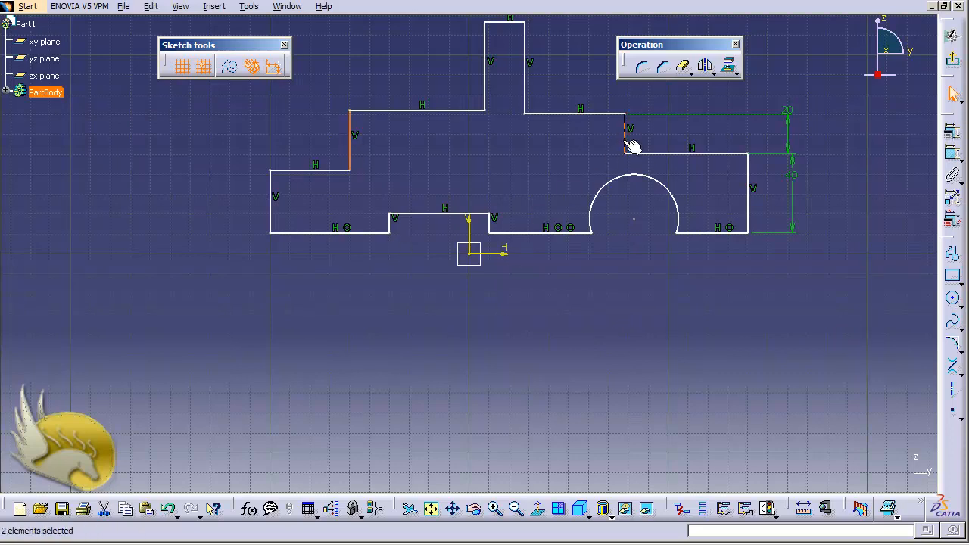
{"action": "left_click", "coordinate": [471, 228], "text": "ctrl"}
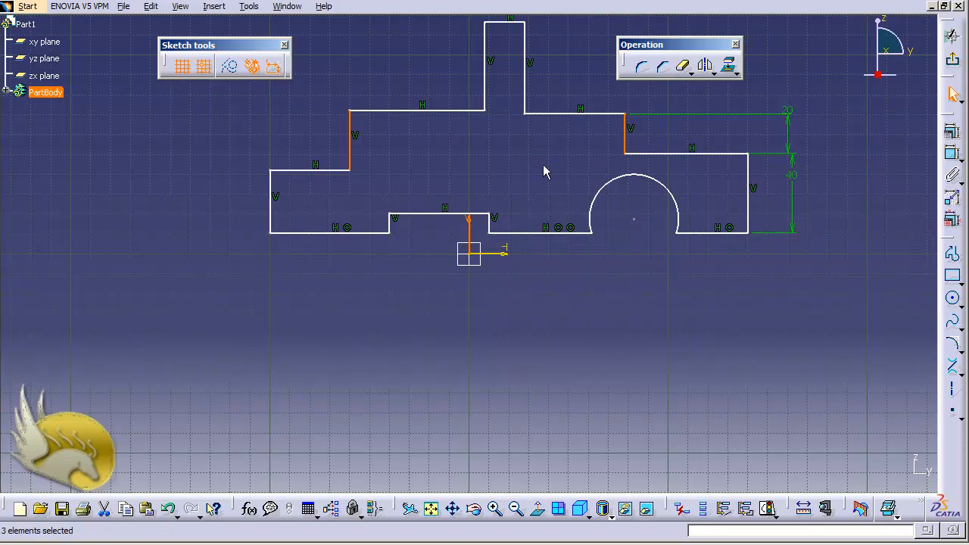
{"action": "left_click", "coordinate": [474, 224], "text": "ctrl"}
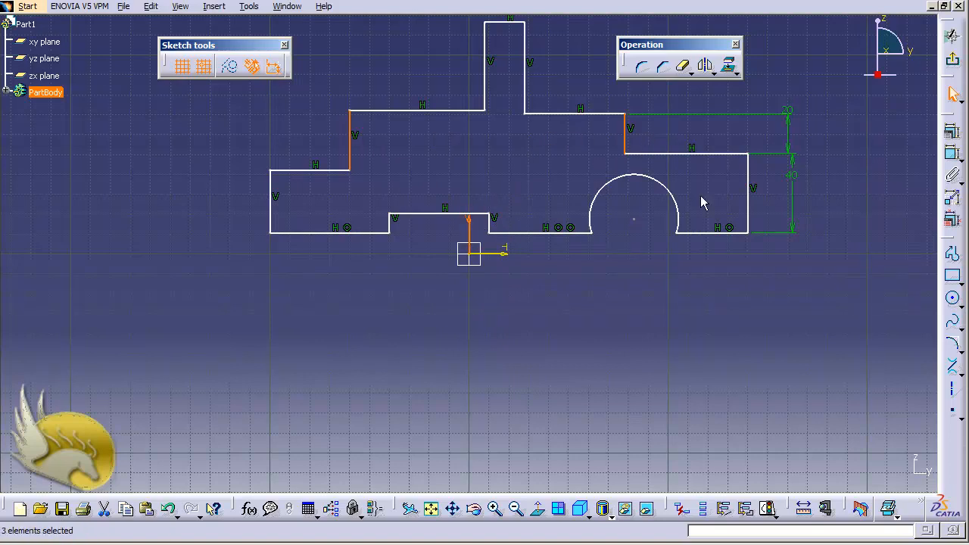
{"action": "left_click", "coordinate": [955, 137]}
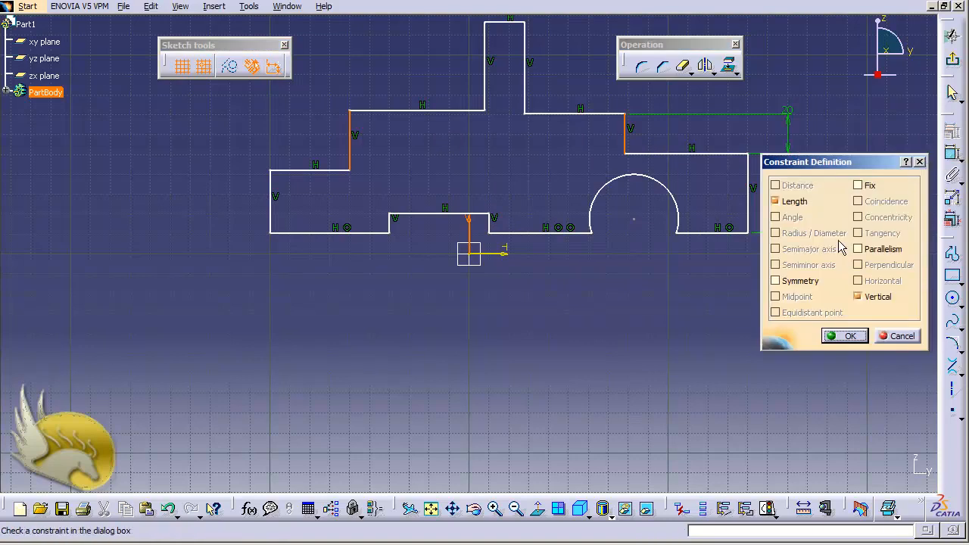
{"action": "left_click", "coordinate": [810, 283]}
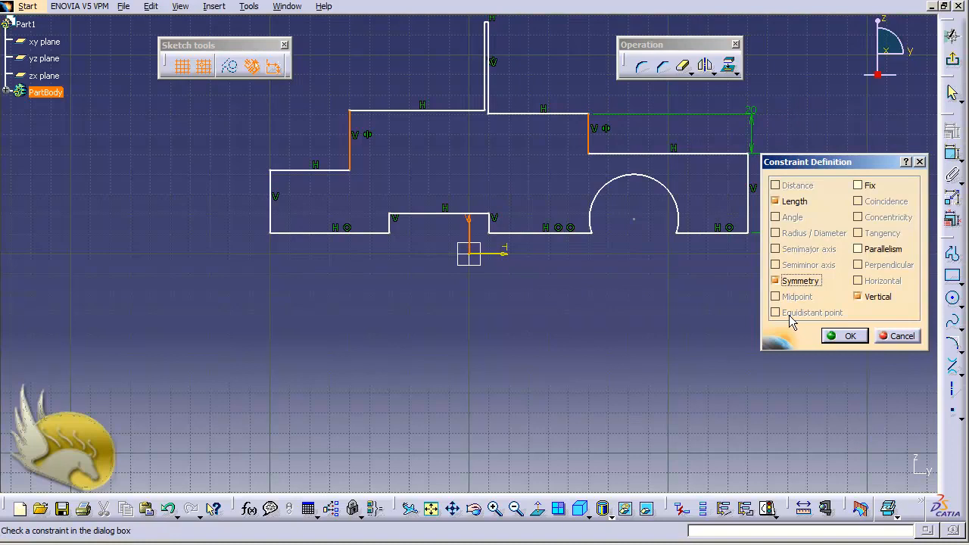
{"action": "left_click", "coordinate": [835, 336]}
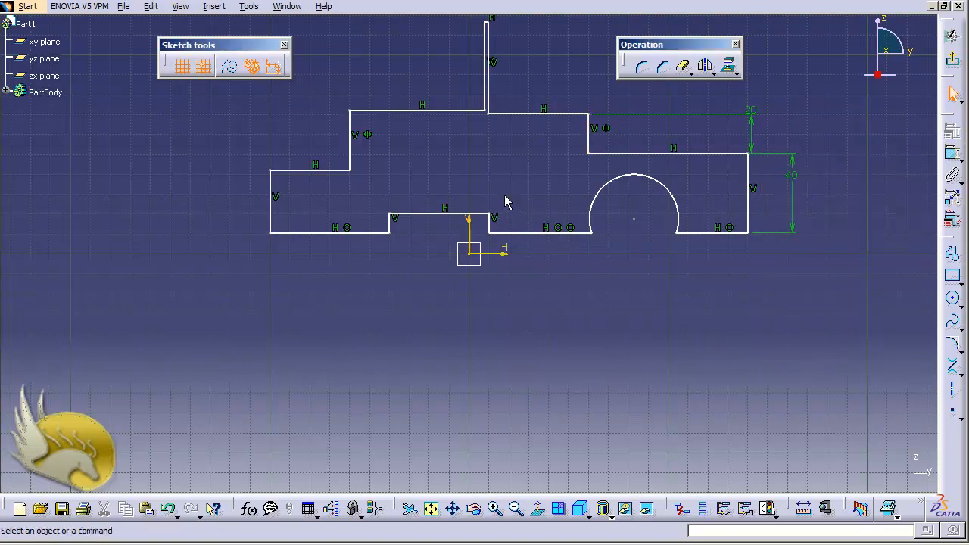
- Widen the tower by moving its left side outward and make both tower sides equidistant from the sketch origin
{"action": "left_click", "coordinate": [487, 94]}
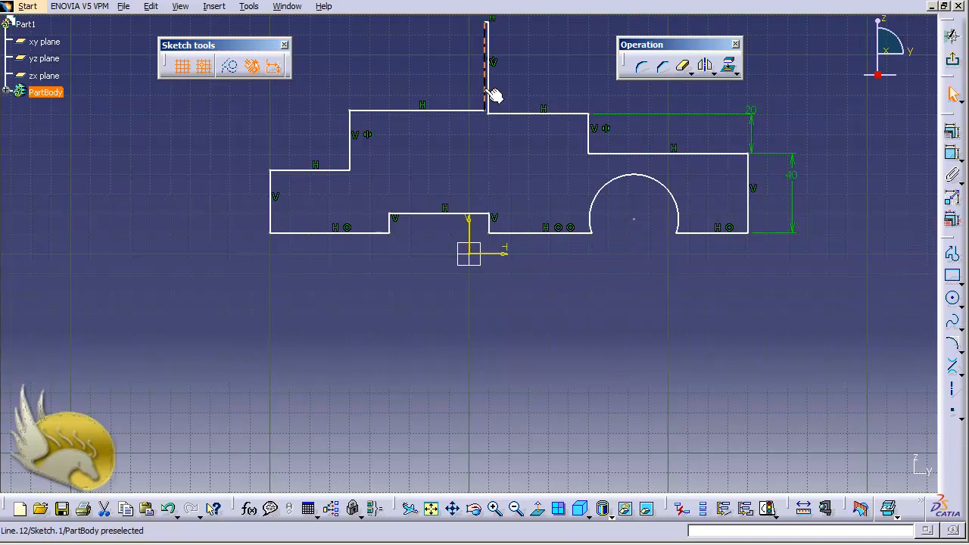
{"action": "left_click_drag", "start_coordinate": [480, 93], "coordinate": [447, 91]}
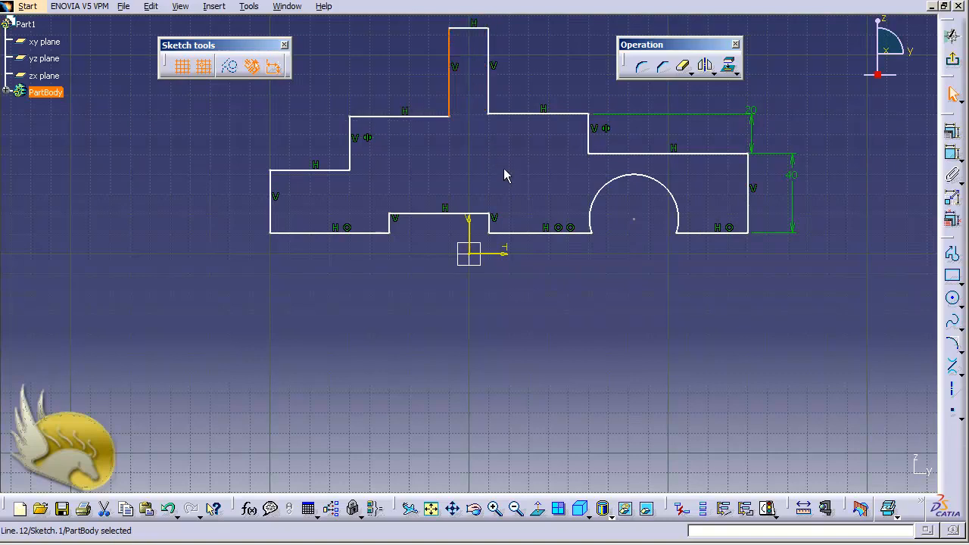
{"action": "left_click", "coordinate": [488, 93], "text": "ctrl"}
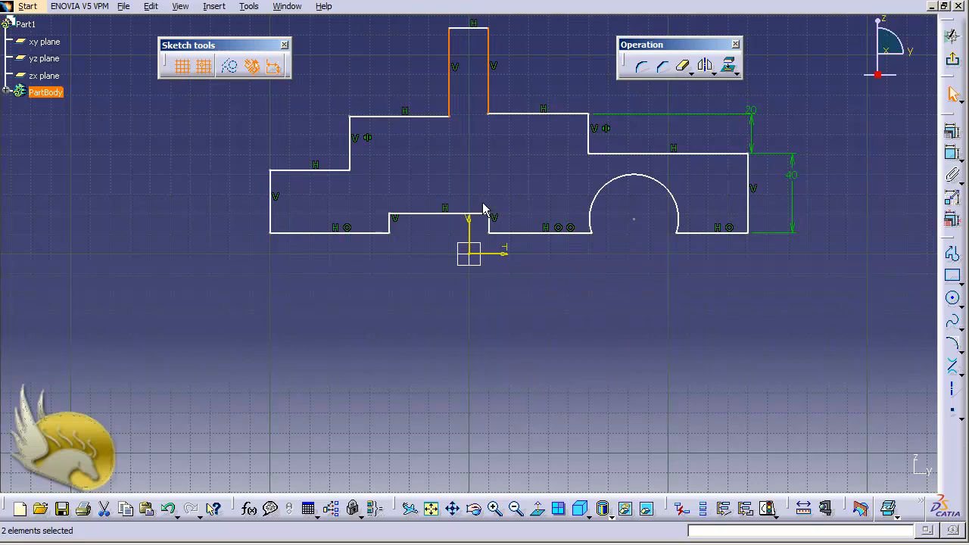
{"action": "left_click", "coordinate": [475, 259]}
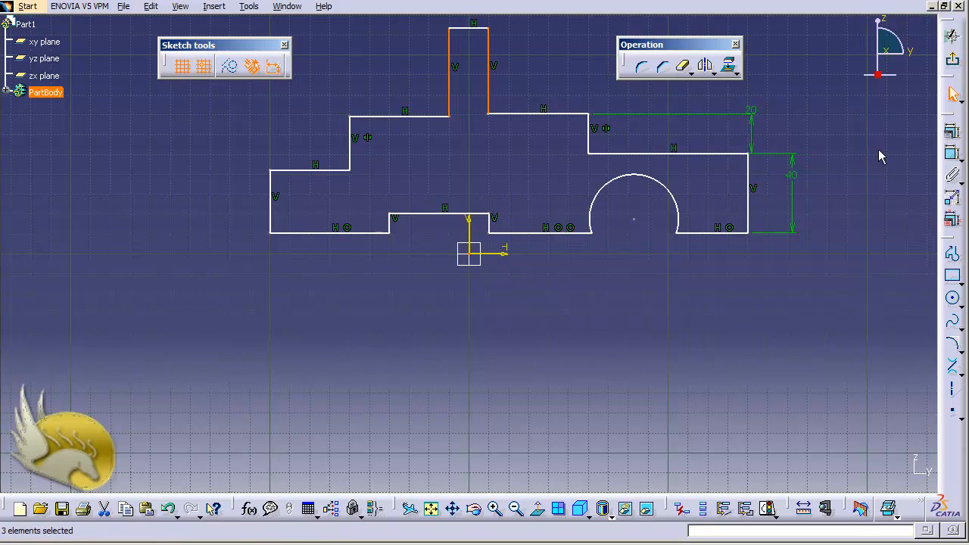
{"action": "left_click", "coordinate": [952, 131]}
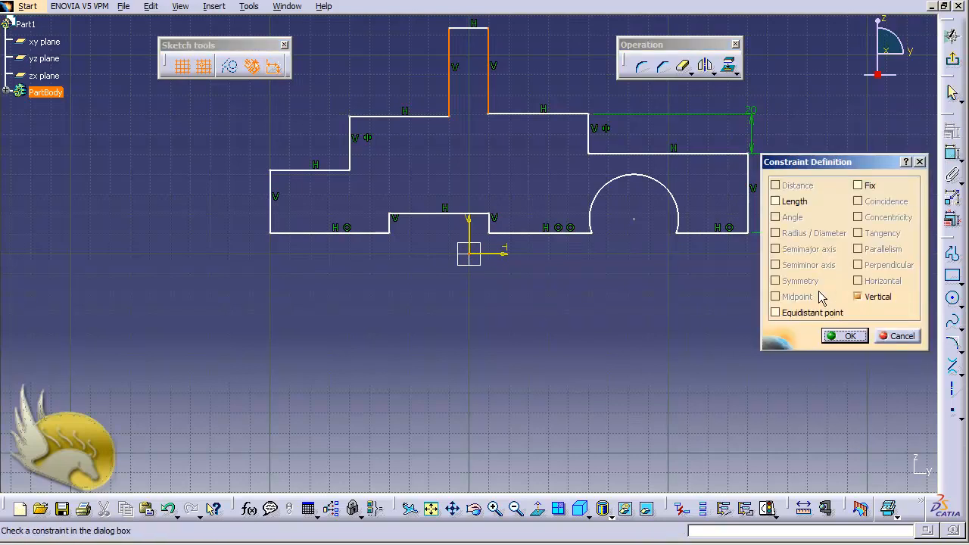
{"action": "left_click", "coordinate": [780, 313]}
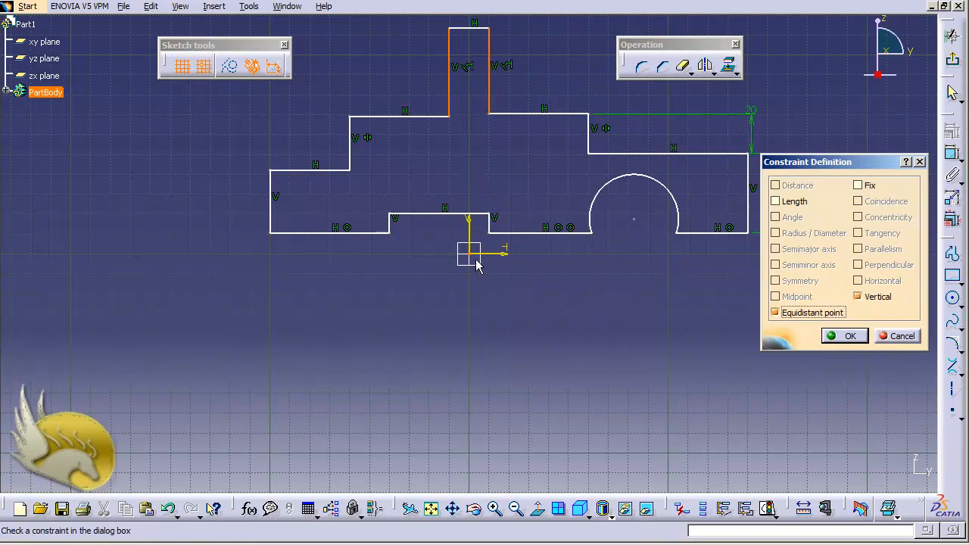
{"action": "left_click", "coordinate": [845, 335]}
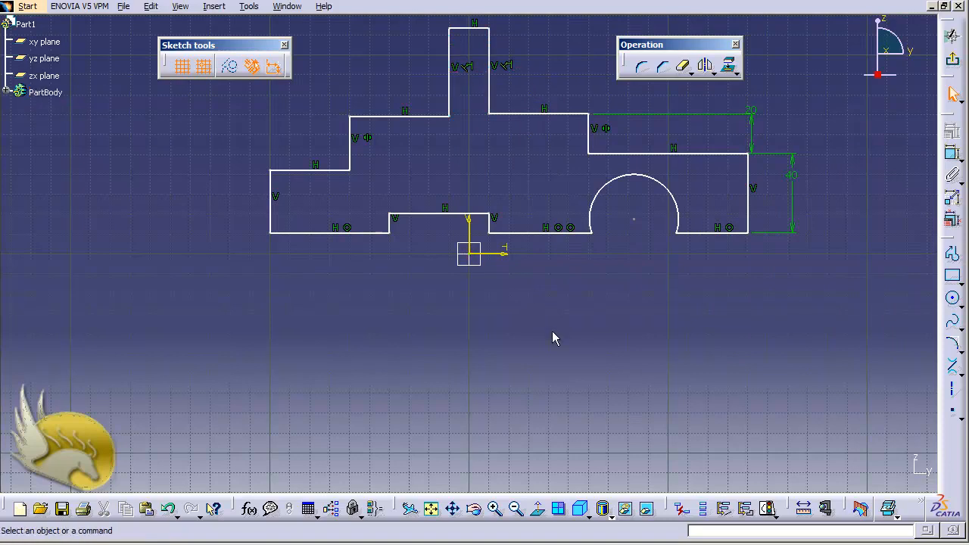
- Dimension the tower's top line, placing the dimension above it, and set the width to 40 mm
{"action": "left_click", "coordinate": [469, 29]}
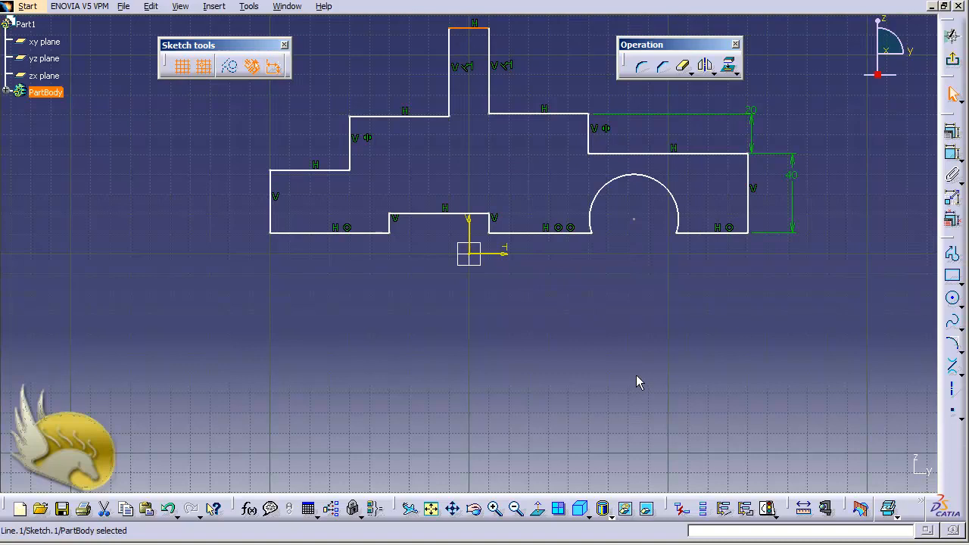
{"action": "key", "text": "Down"}
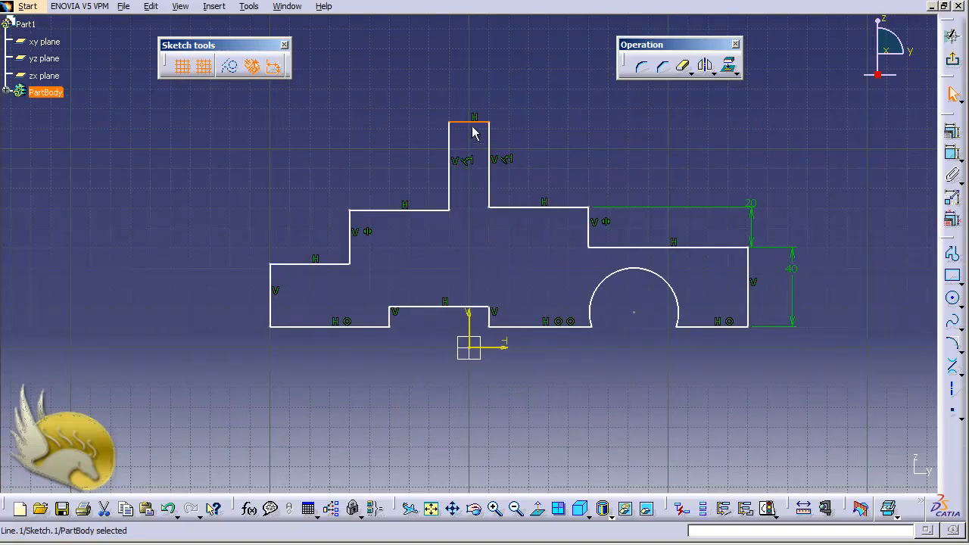
{"action": "left_click", "coordinate": [952, 154]}
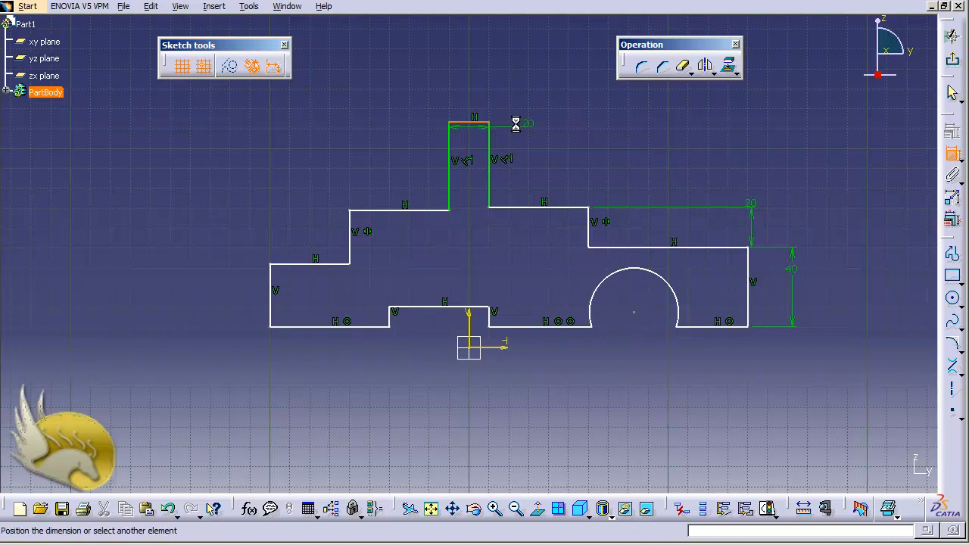
{"action": "left_click", "coordinate": [481, 95]}
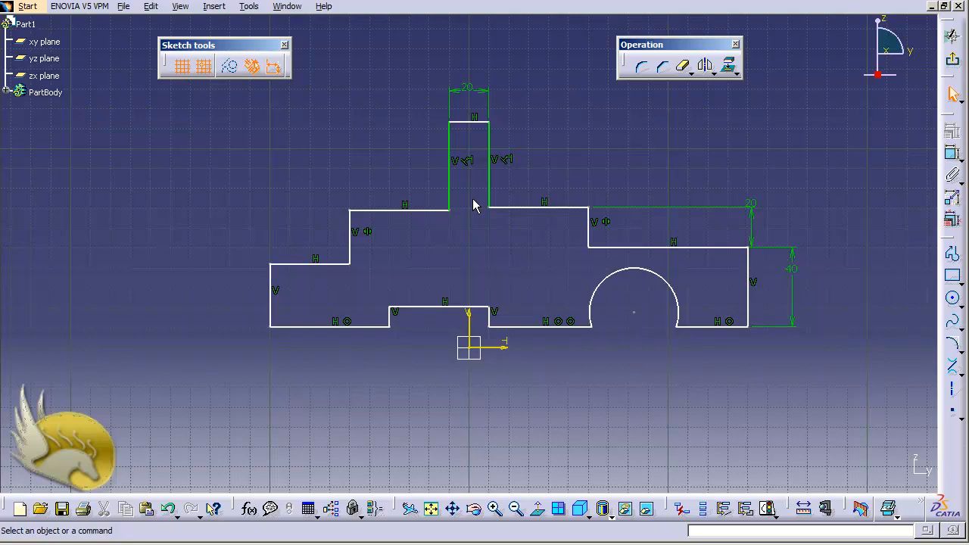
{"action": "double_click", "coordinate": [480, 89]}
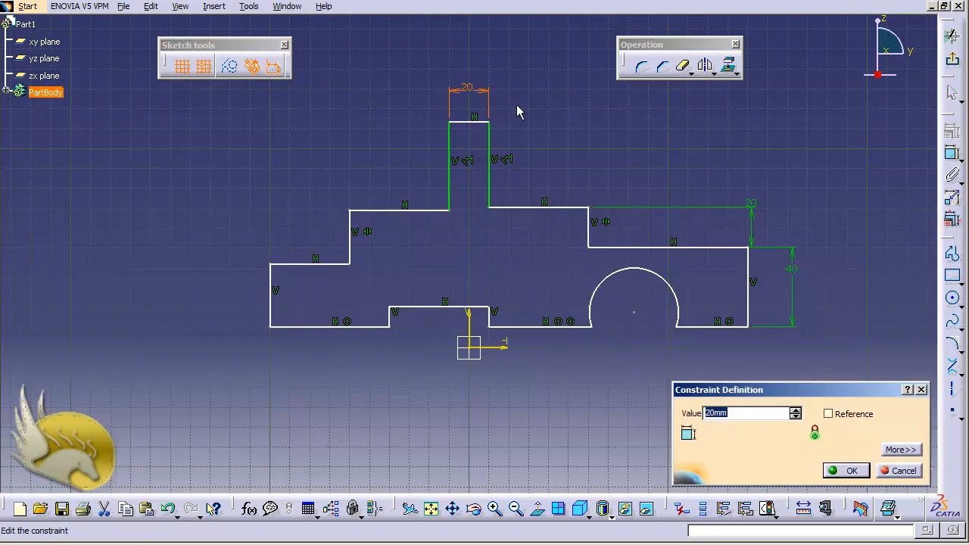
{"action": "type", "text": "40"}
{"action": "key", "text": "Return"}
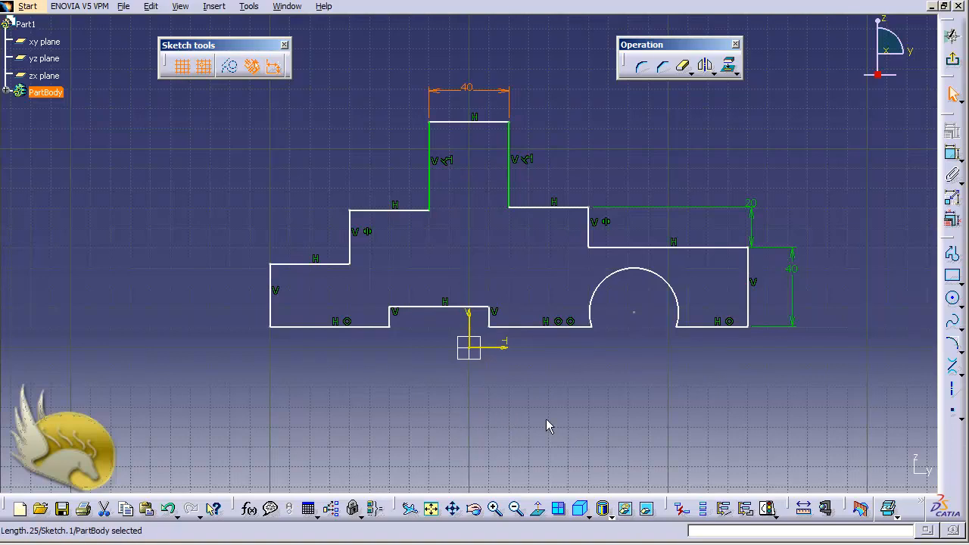
- Apply a Coincidence constraint between the centre point of the circular cut-out and the horizontal axis
{"action": "left_click", "coordinate": [635, 312]}
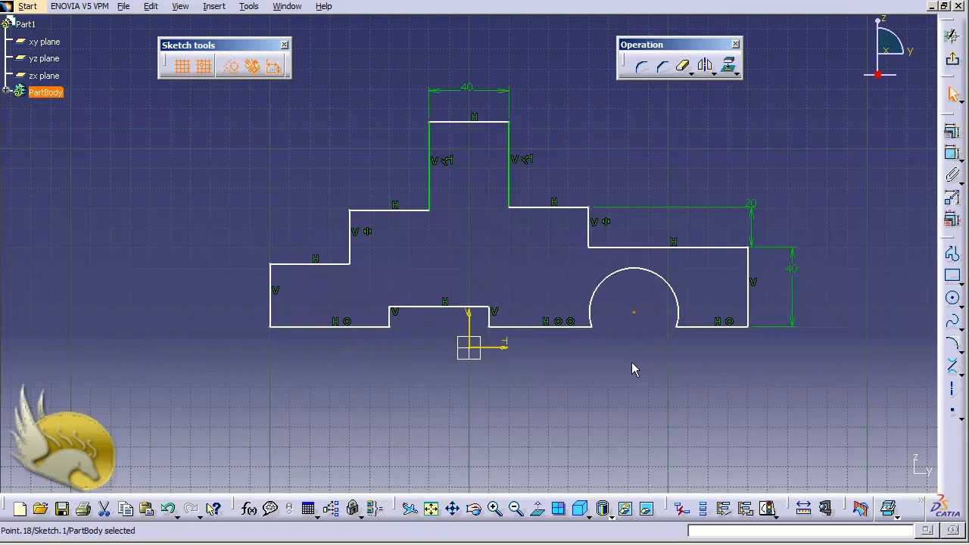
{"action": "left_click", "coordinate": [505, 353], "text": "ctrl"}
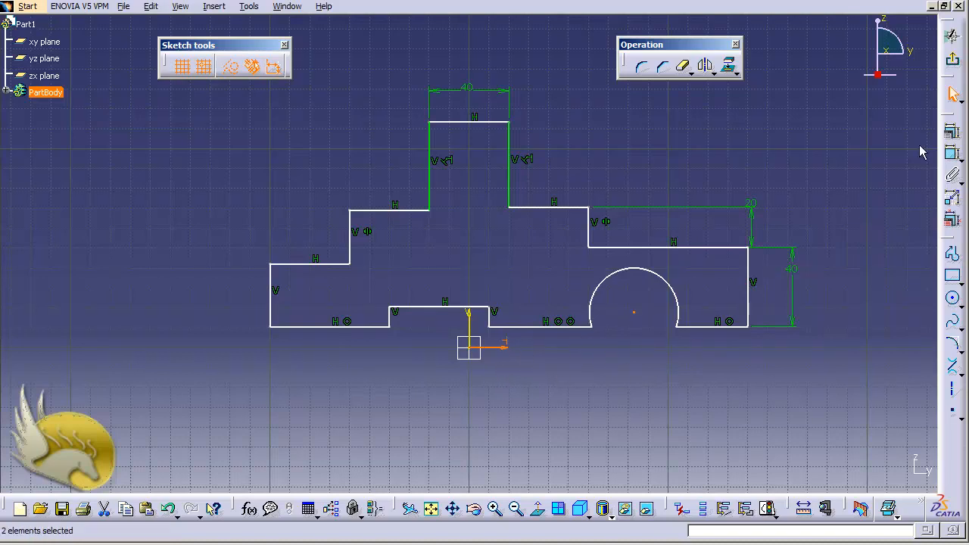
{"action": "left_click", "coordinate": [953, 132]}
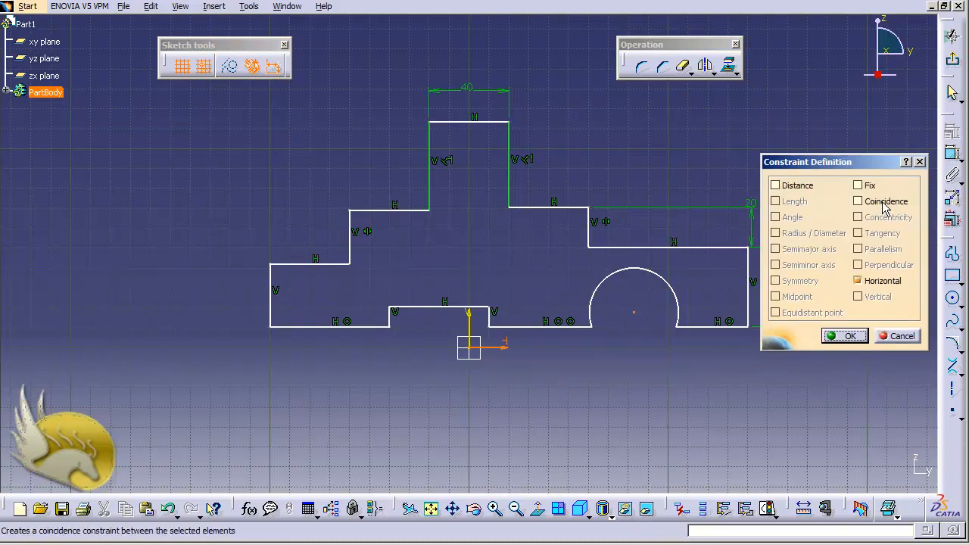
{"action": "left_click", "coordinate": [858, 201]}
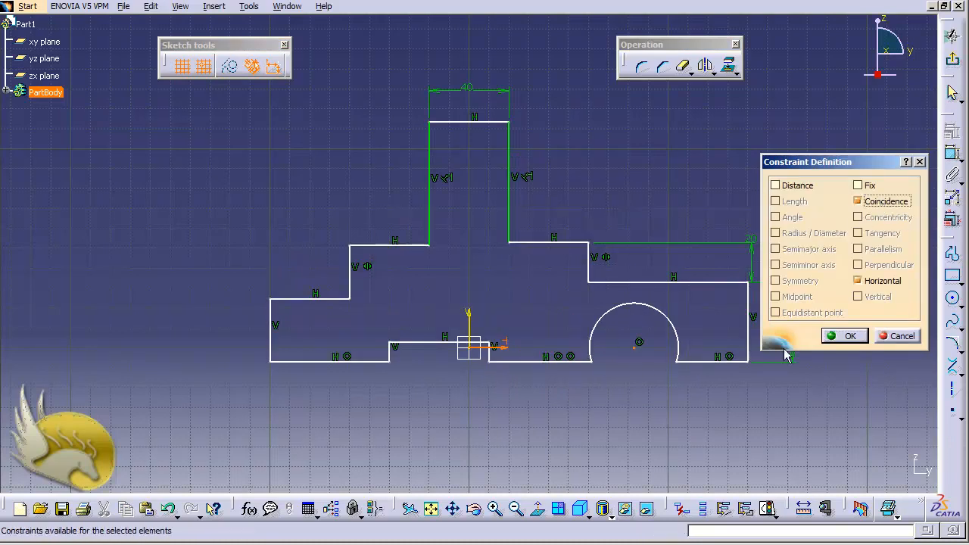
{"action": "left_click", "coordinate": [837, 336]}
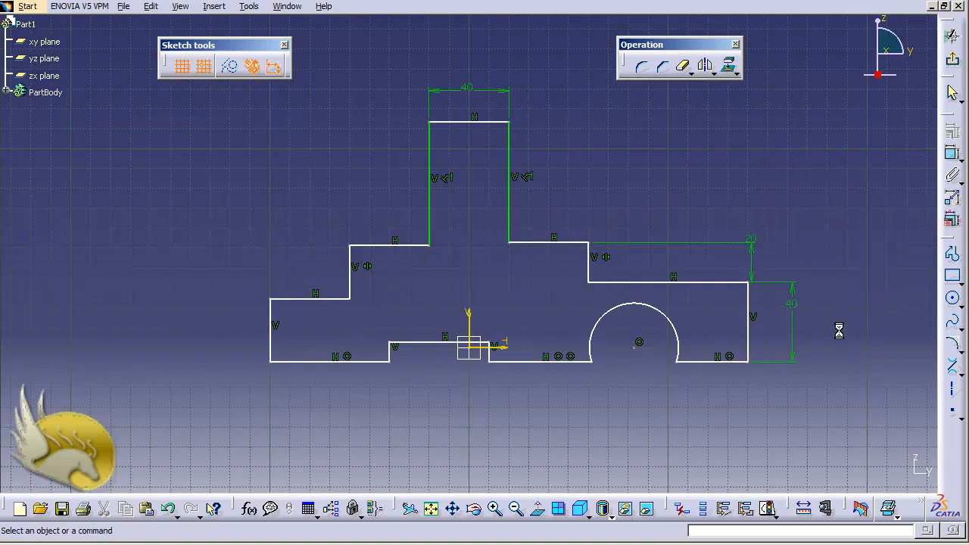
- Add a radius dimension to the circular cut-out's arc and set it to 20 mm
{"action": "left_click", "coordinate": [954, 158]}
{"action": "left_click", "coordinate": [677, 333]}
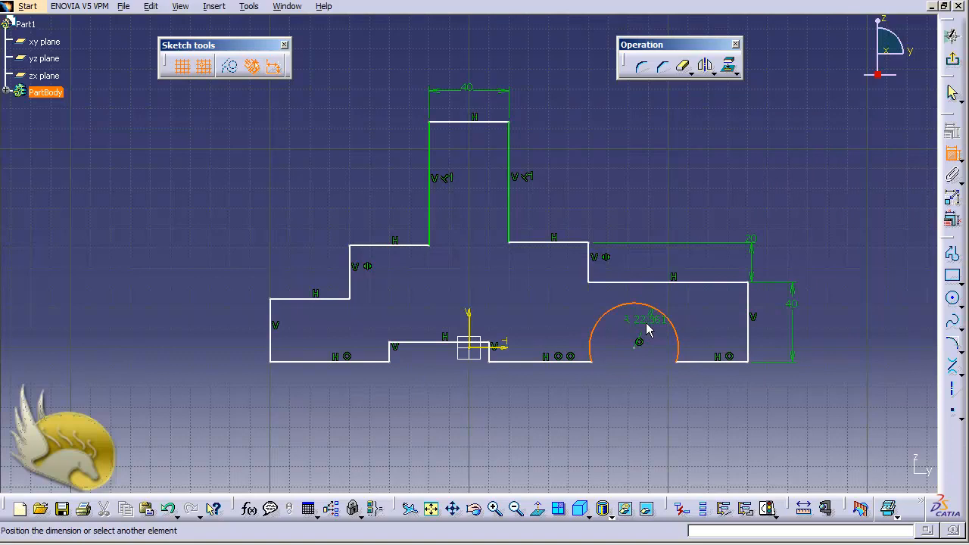
{"action": "left_click", "coordinate": [647, 329]}
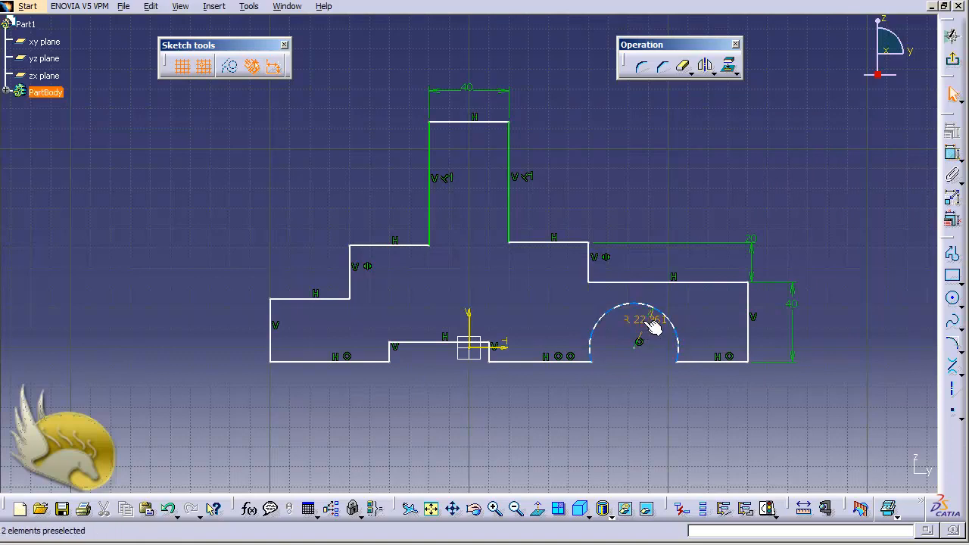
{"action": "double_click", "coordinate": [641, 325]}
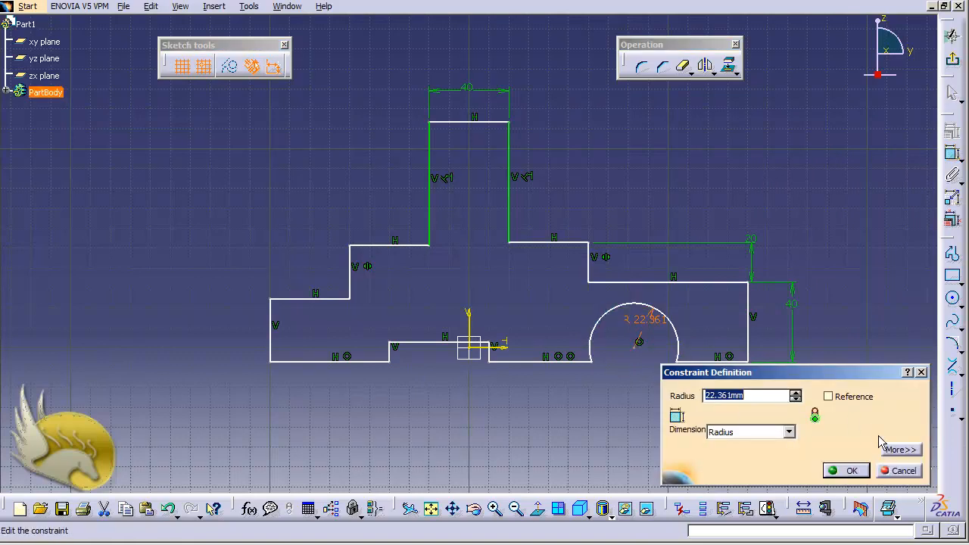
{"action": "type", "text": "20"}
{"action": "key", "text": "Return"}
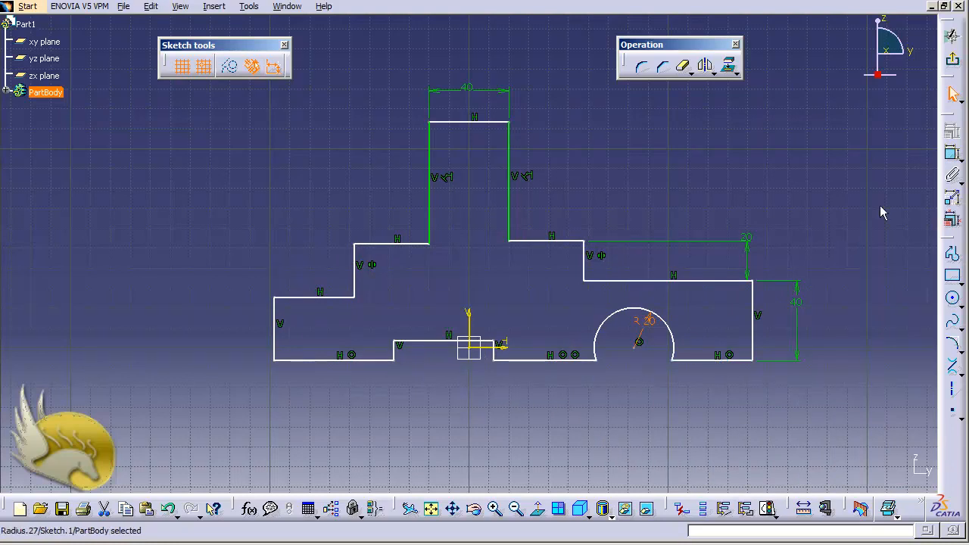
- Dimension the length of the rectangular notch's right side line, placing the dimension just beside it
{"action": "left_click", "coordinate": [952, 156]}
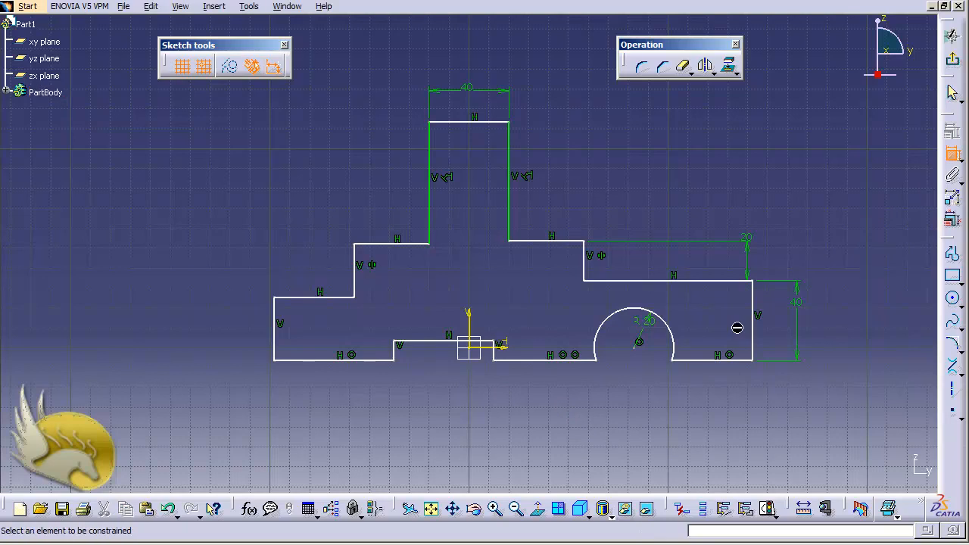
{"action": "left_click", "coordinate": [497, 356]}
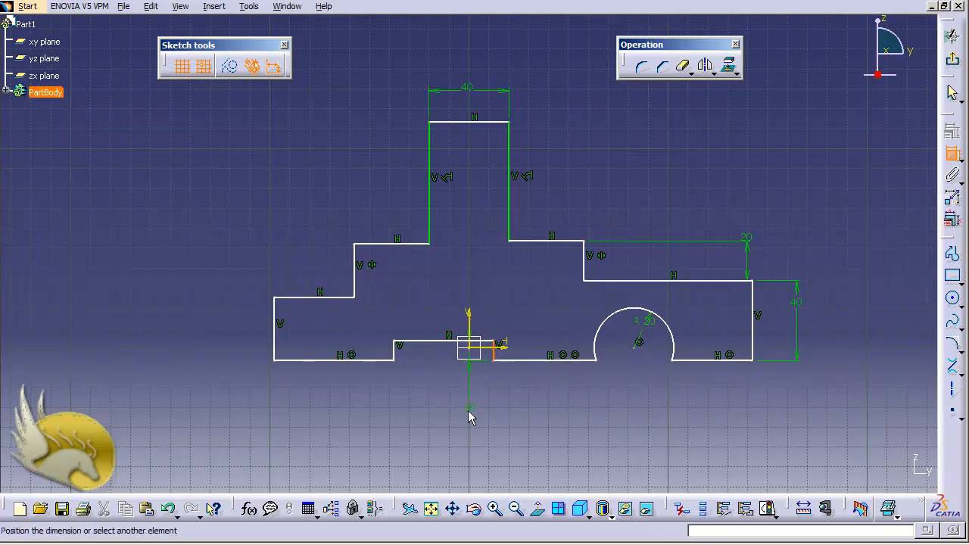
{"action": "left_click", "coordinate": [523, 350]}
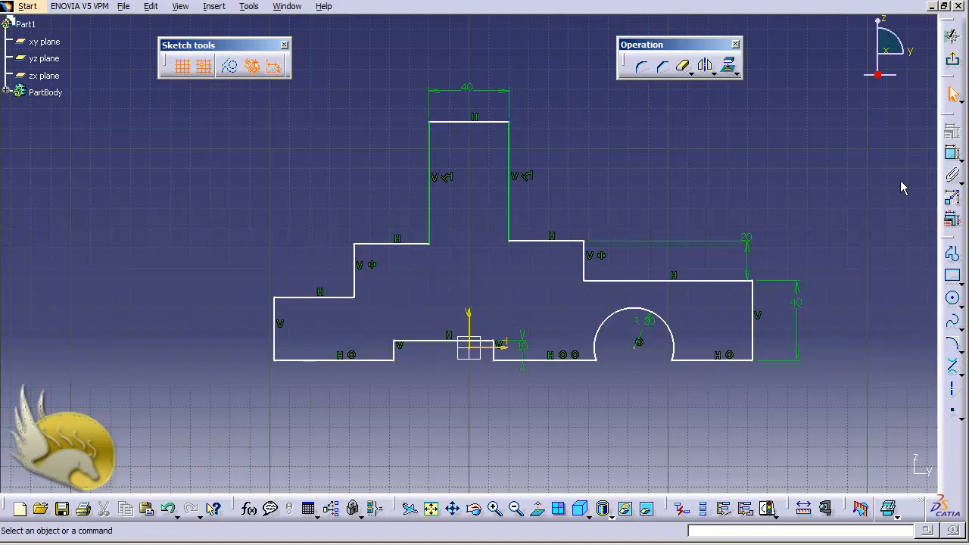
- Dimension the distance between the rectangular notch's right side line and the vertical axis, and set it to 10 mm
{"action": "left_click", "coordinate": [953, 156]}
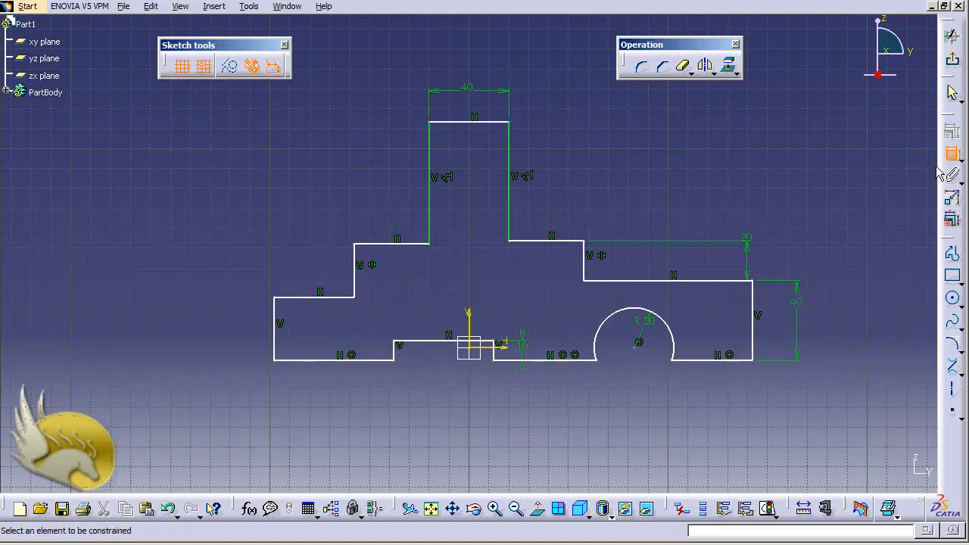
{"action": "left_click", "coordinate": [496, 356]}
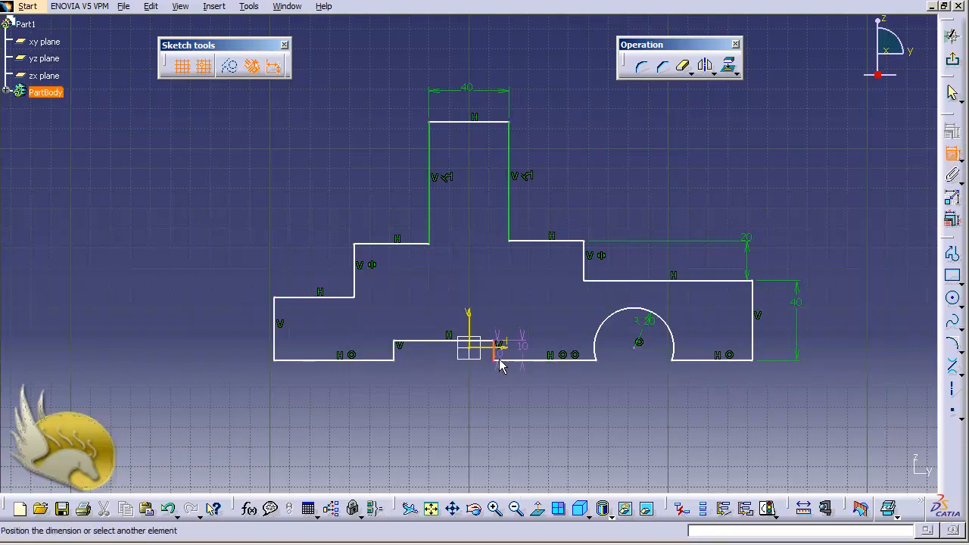
{"action": "left_click", "coordinate": [471, 314]}
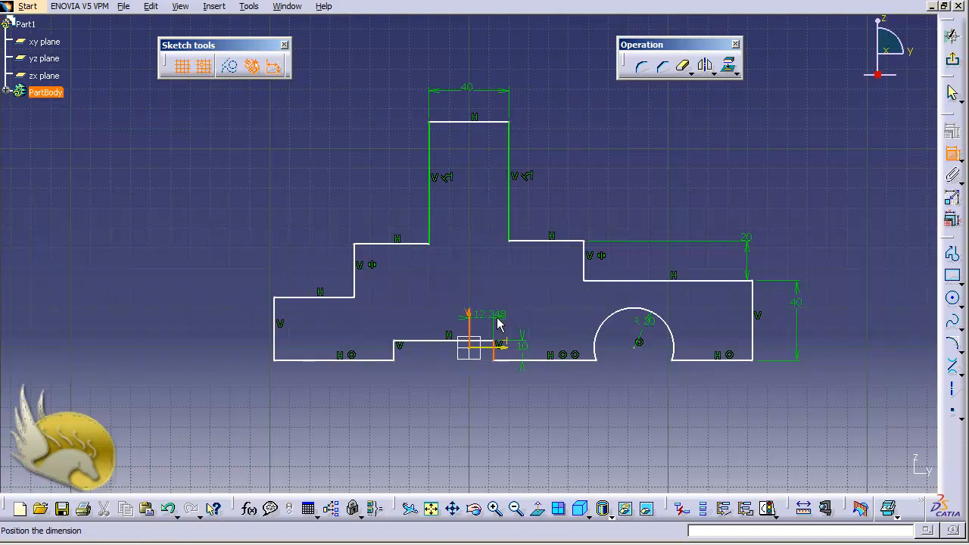
{"action": "left_click", "coordinate": [487, 297]}
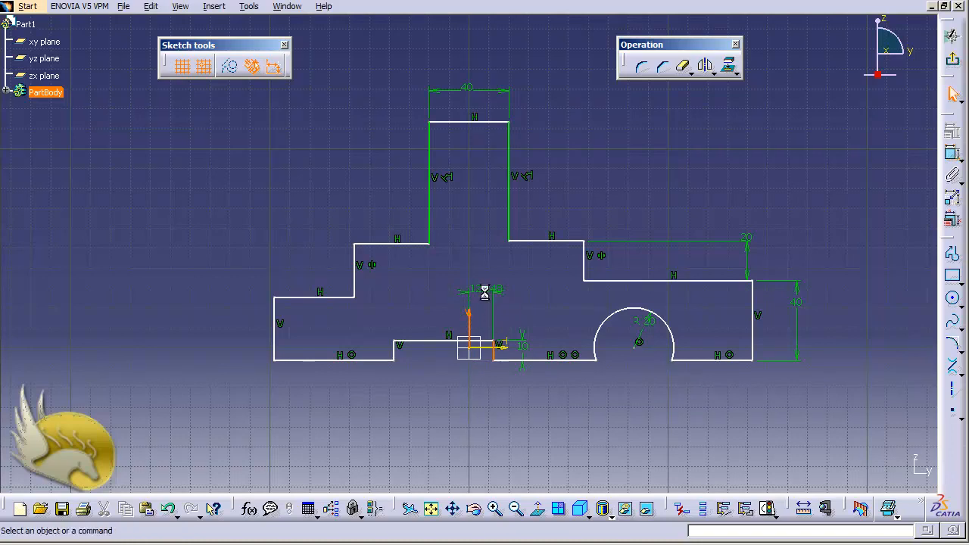
{"action": "double_click", "coordinate": [496, 294]}
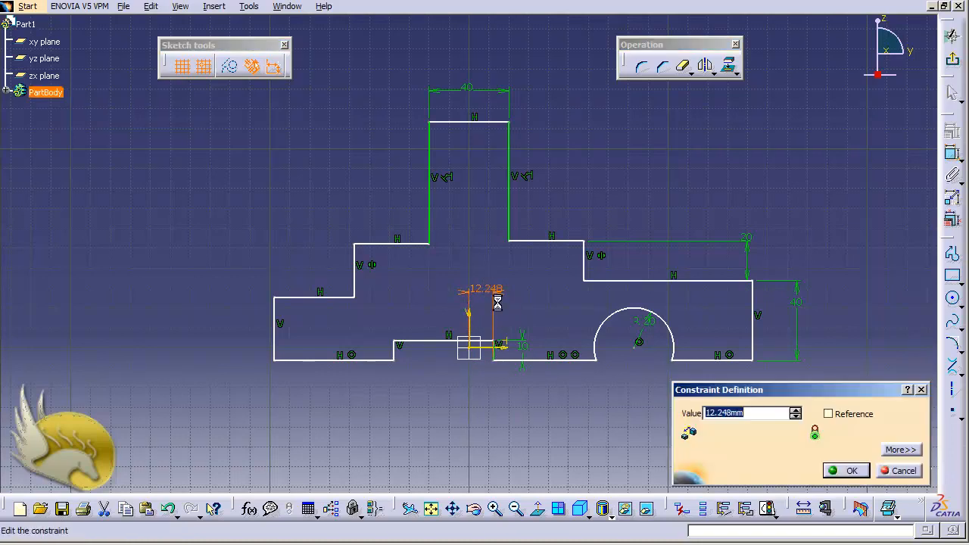
{"action": "type", "text": "10"}
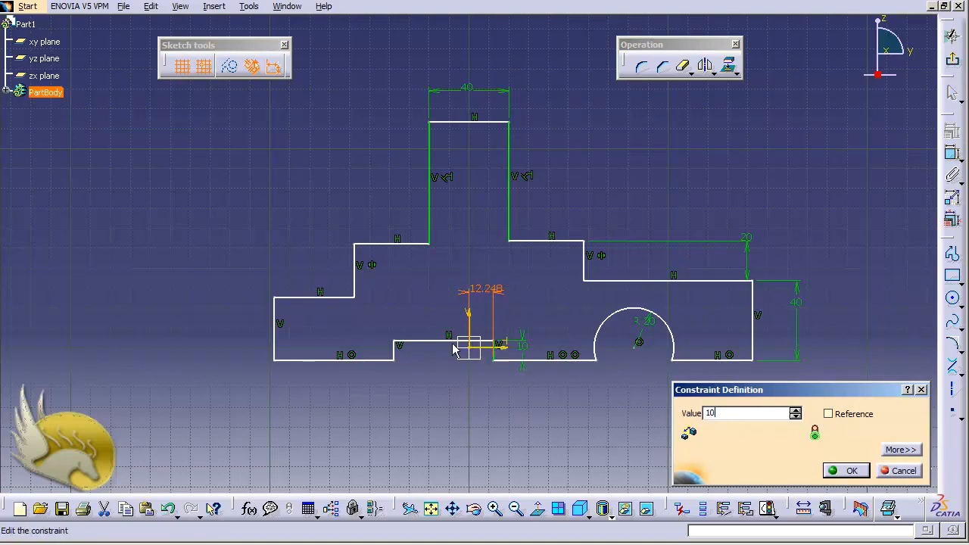
- Swap the location of the 10 mm offset so the notch's right side line lies on the opposite side of the vertical axis
{"action": "left_click", "coordinate": [912, 451]}
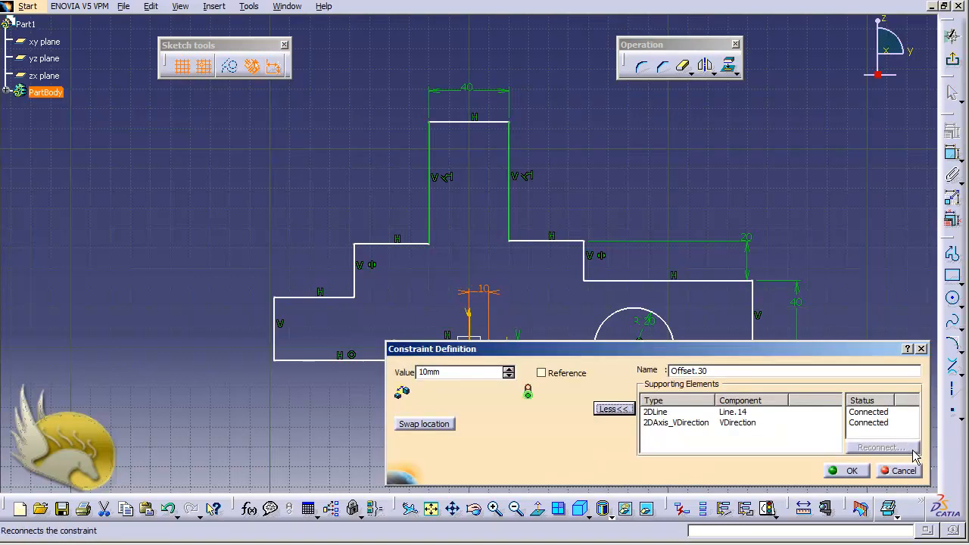
{"action": "left_click", "coordinate": [446, 429]}
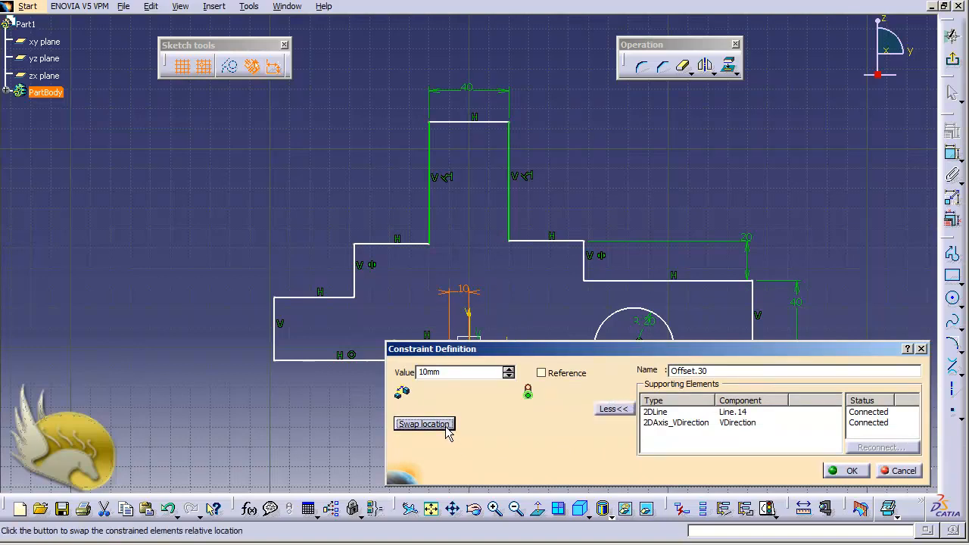
{"action": "left_click", "coordinate": [836, 473]}
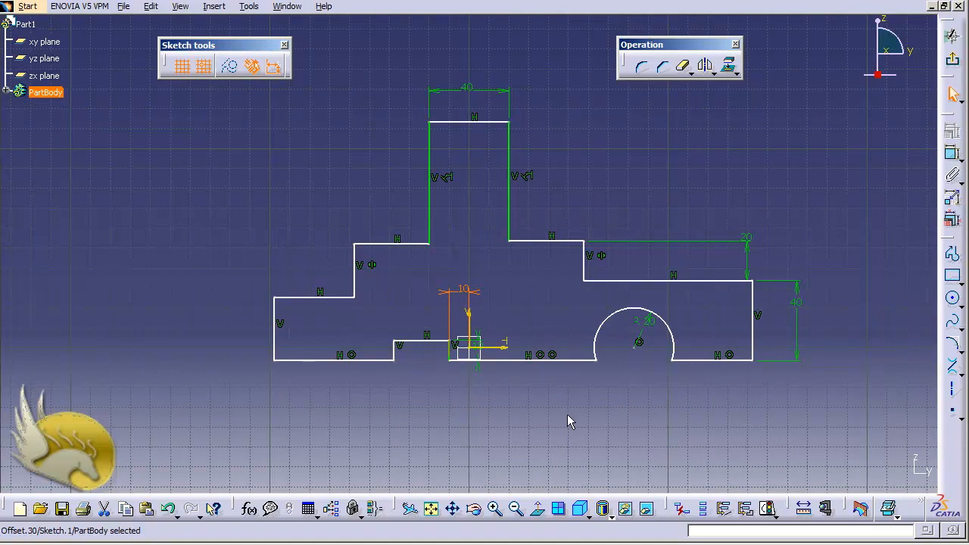
- Dimension the rectangular notch's top line, placing the dimension above it, and set the width to 25 mm
{"action": "left_click", "coordinate": [417, 346]}
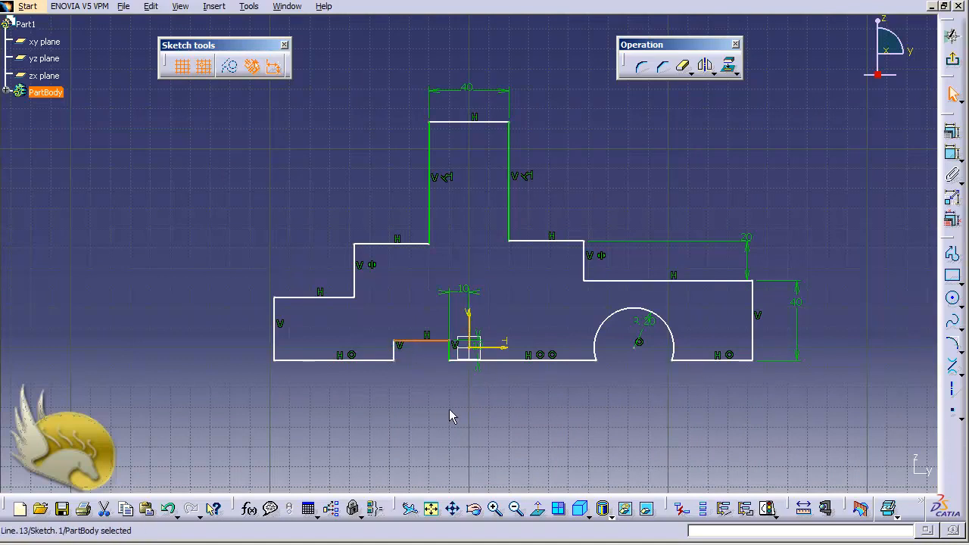
{"action": "left_click", "coordinate": [953, 154]}
{"action": "left_click", "coordinate": [581, 284]}
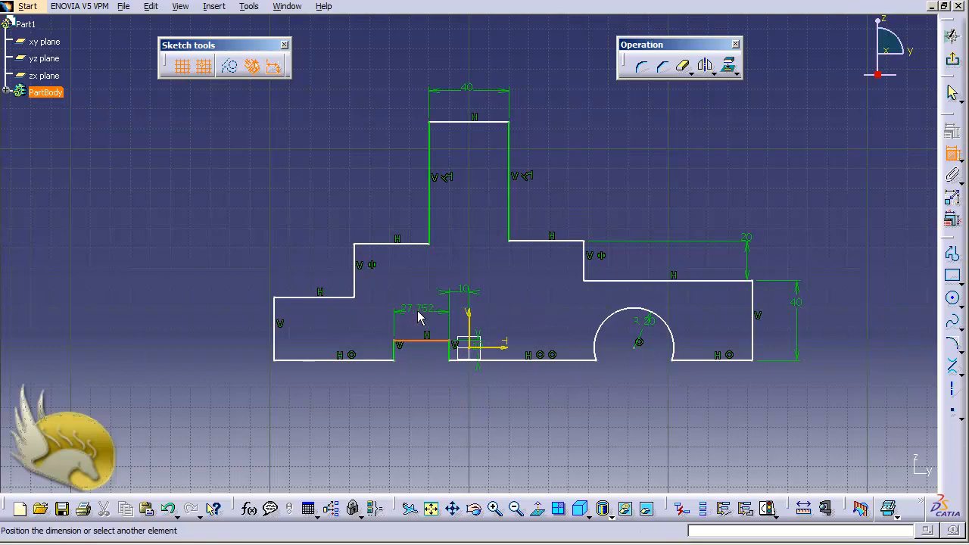
{"action": "left_click", "coordinate": [420, 318]}
{"action": "double_click", "coordinate": [425, 321]}
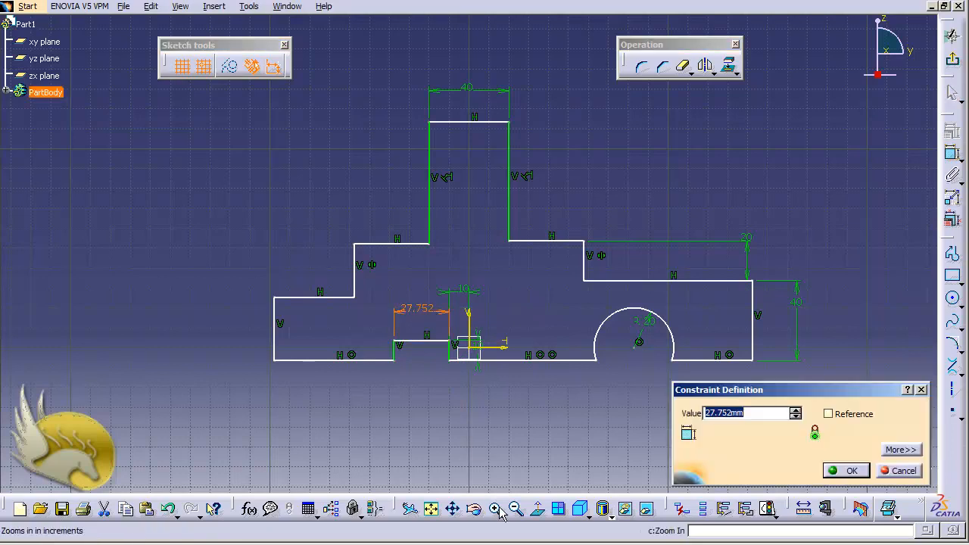
{"action": "type", "text": "25"}
{"action": "key", "text": "Return"}
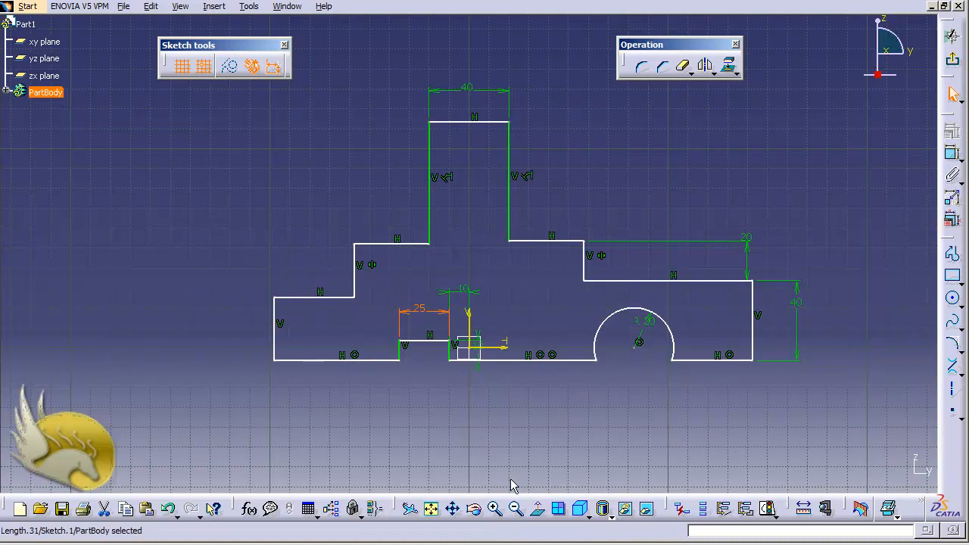
- Dimension the distance from the profile's outer right line to the vertical axis, placed below the profile, and set it to 120 mm
{"action": "left_click", "coordinate": [754, 317]}
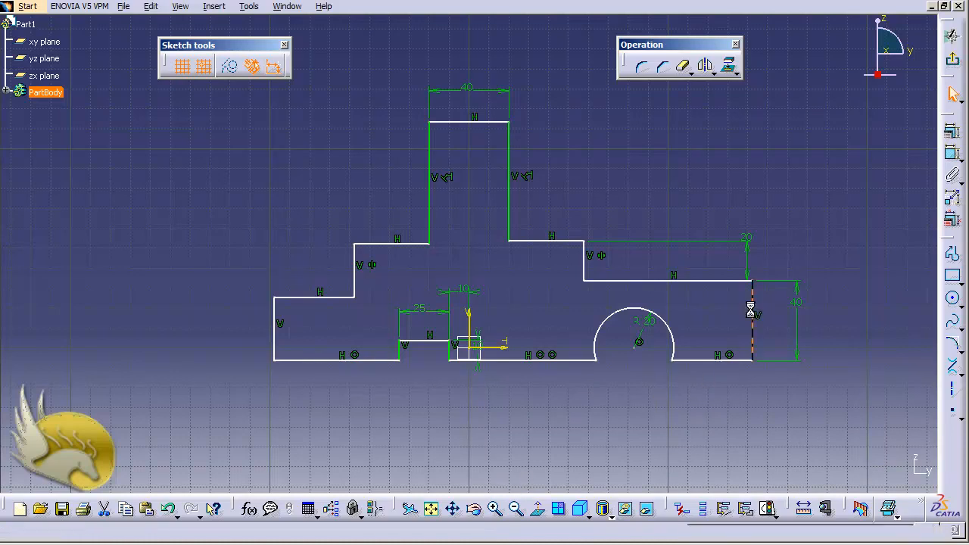
{"action": "left_click", "coordinate": [471, 321], "text": "ctrl"}
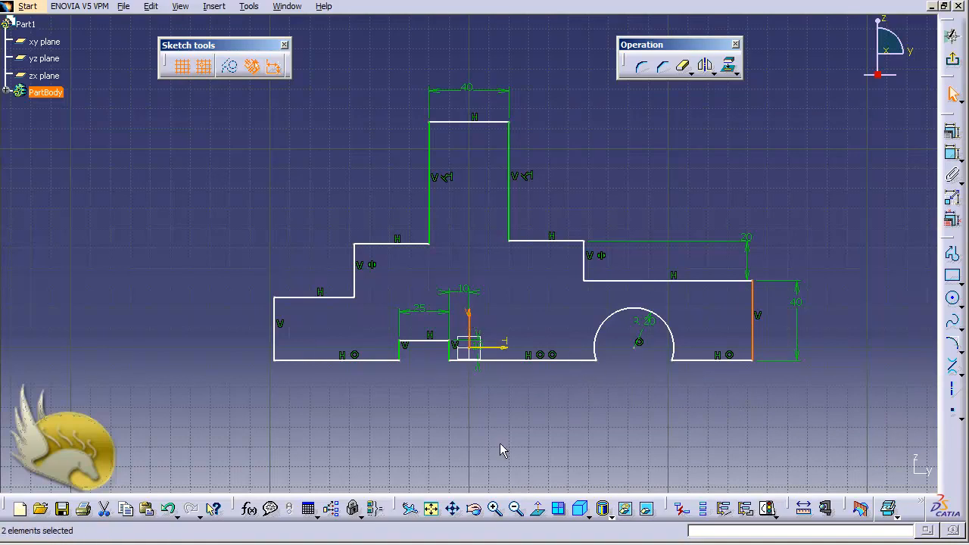
{"action": "left_click", "coordinate": [951, 154]}
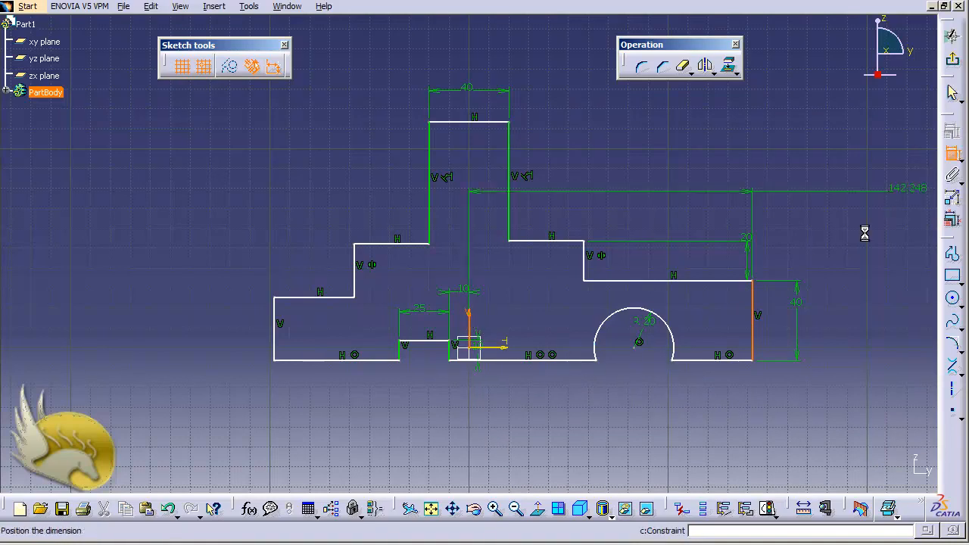
{"action": "left_click", "coordinate": [618, 400]}
{"action": "double_click", "coordinate": [620, 399]}
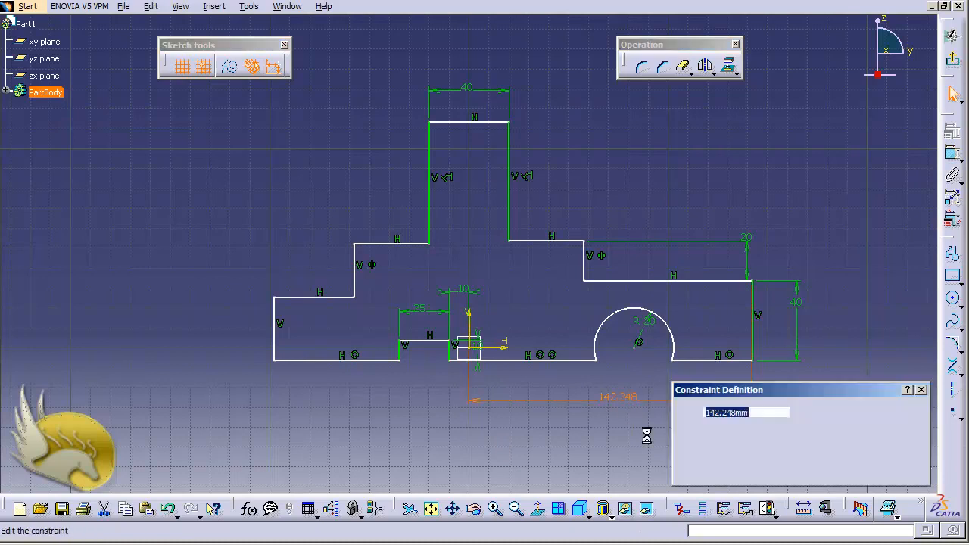
{"action": "type", "text": "120"}
{"action": "key", "text": "Return"}
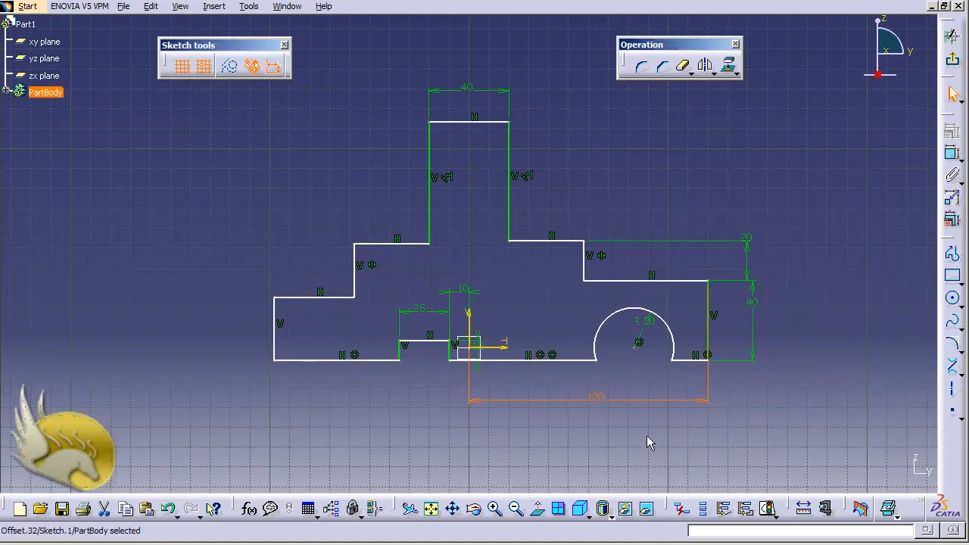
{"action": "left_click", "coordinate": [648, 443]}
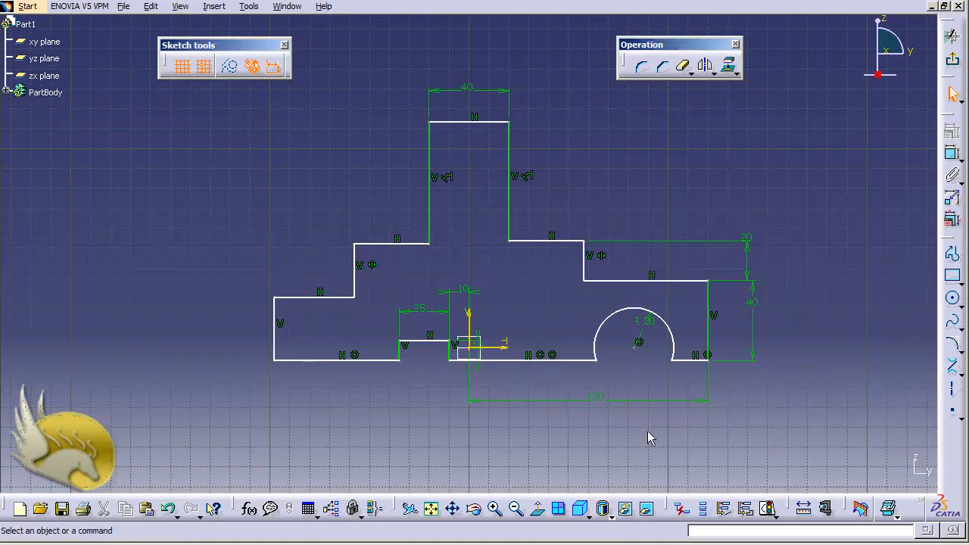
- Apply a Symmetry constraint between the profile's outer left and outer right vertical lines about the vertical axis
{"action": "left_click", "coordinate": [282, 342]}
{"action": "left_click", "coordinate": [707, 333], "text": "ctrl"}
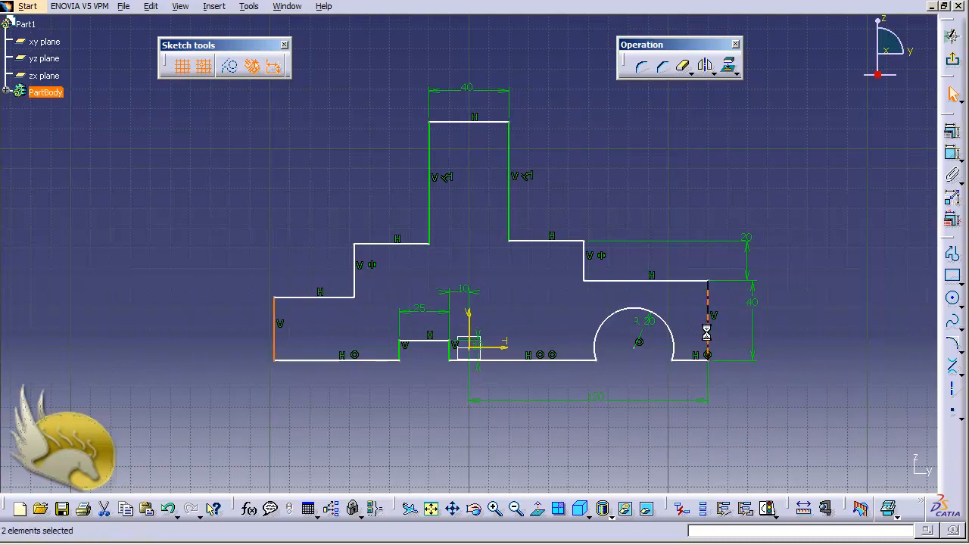
{"action": "left_click", "coordinate": [477, 324], "text": "ctrl"}
{"action": "left_click", "coordinate": [950, 135]}
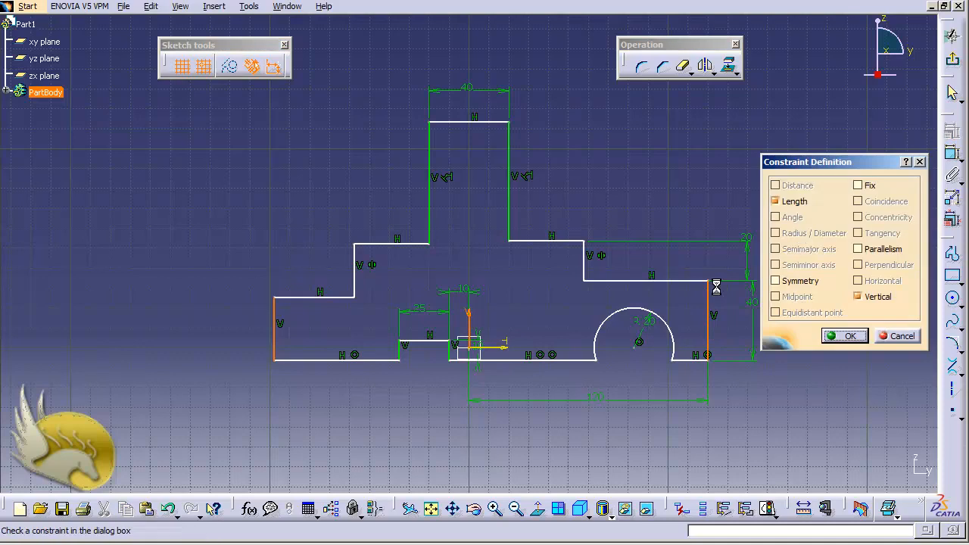
{"action": "left_click", "coordinate": [779, 283]}
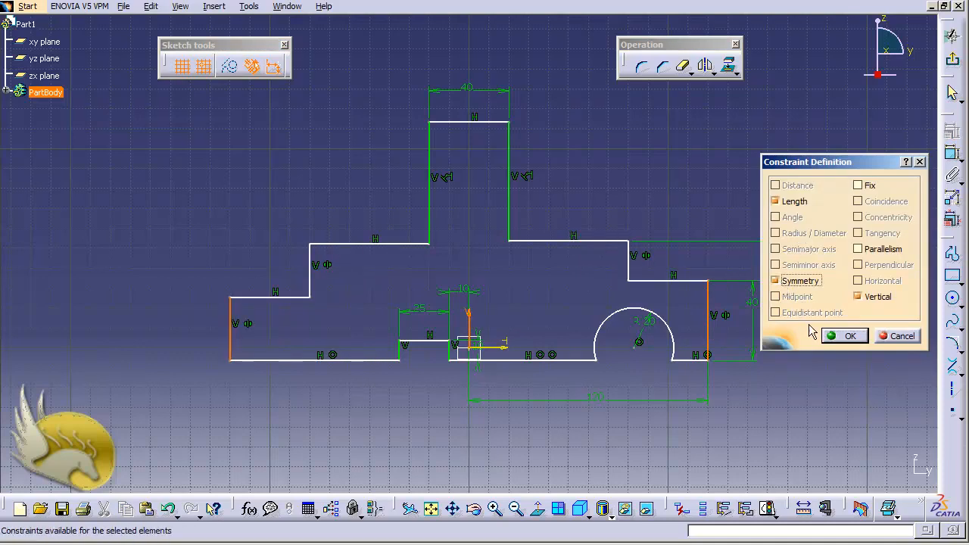
{"action": "left_click", "coordinate": [833, 338]}
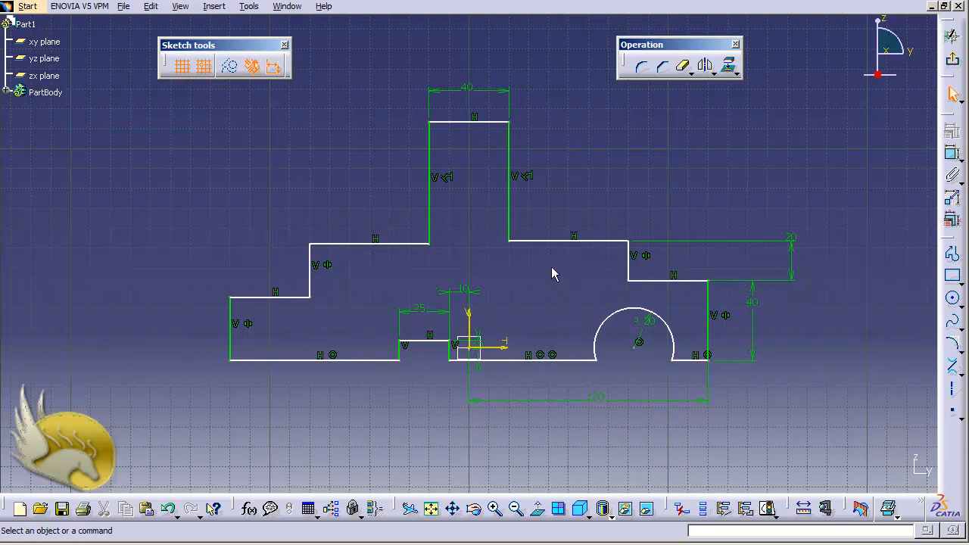
- Apply a Coincidence constraint between the two horizontal shoulder lines on either side of the tower, leaving Parallelism off
{"action": "left_click", "coordinate": [548, 241]}
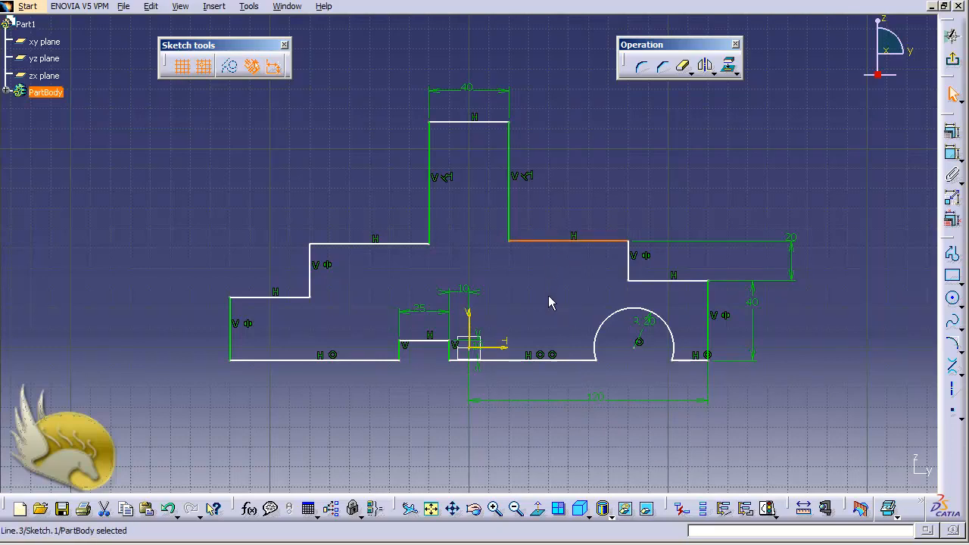
{"action": "left_click", "coordinate": [389, 243], "text": "ctrl"}
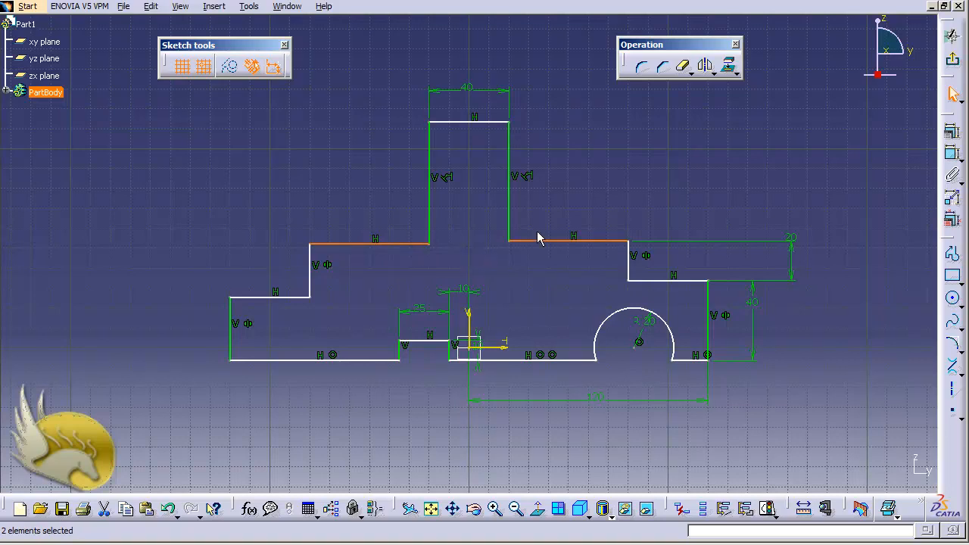
{"action": "left_click", "coordinate": [950, 133]}
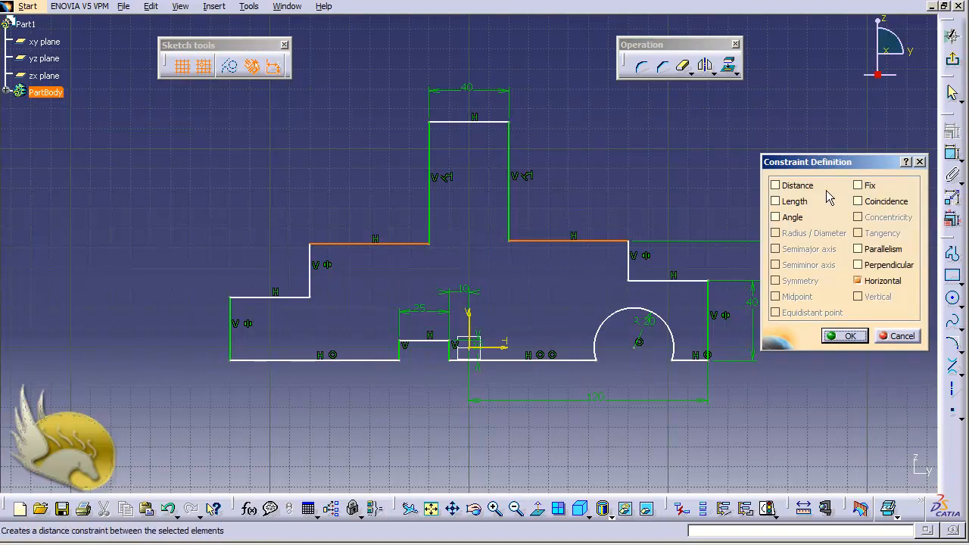
{"action": "left_click", "coordinate": [858, 249]}
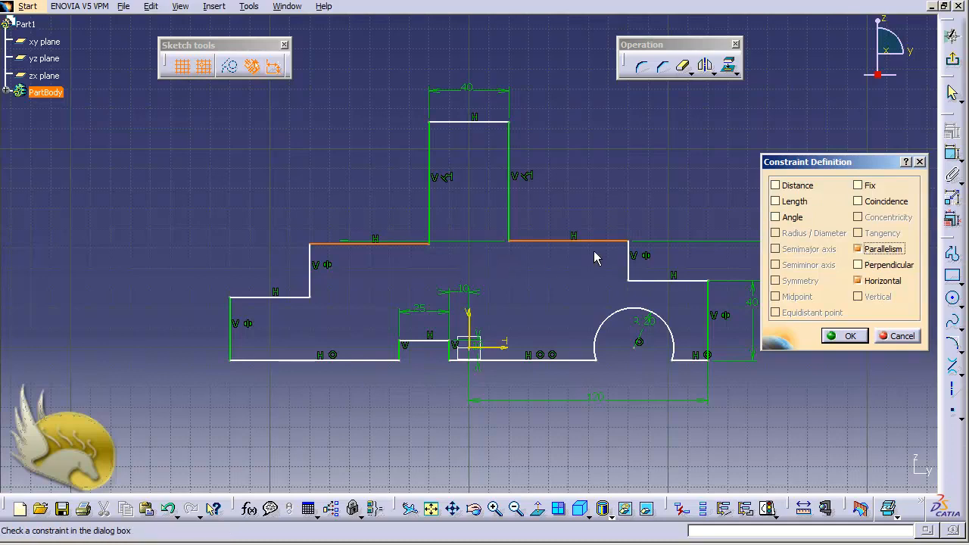
{"action": "left_click", "coordinate": [858, 249]}
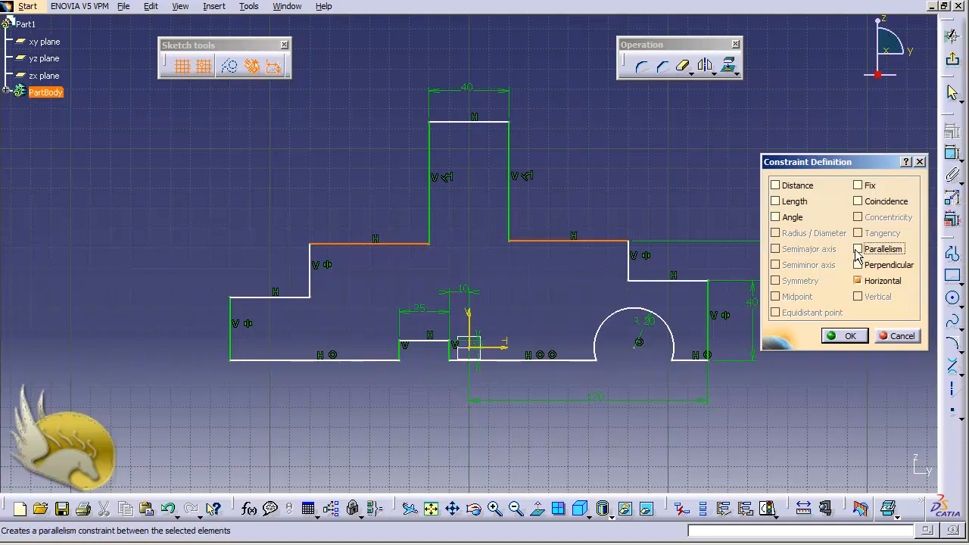
{"action": "left_click", "coordinate": [857, 201]}
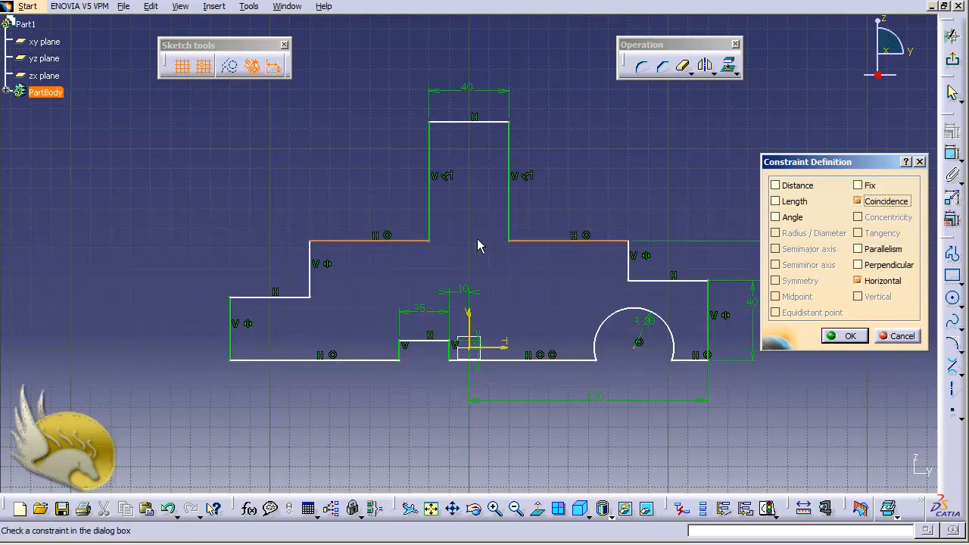
{"action": "left_click", "coordinate": [859, 336]}
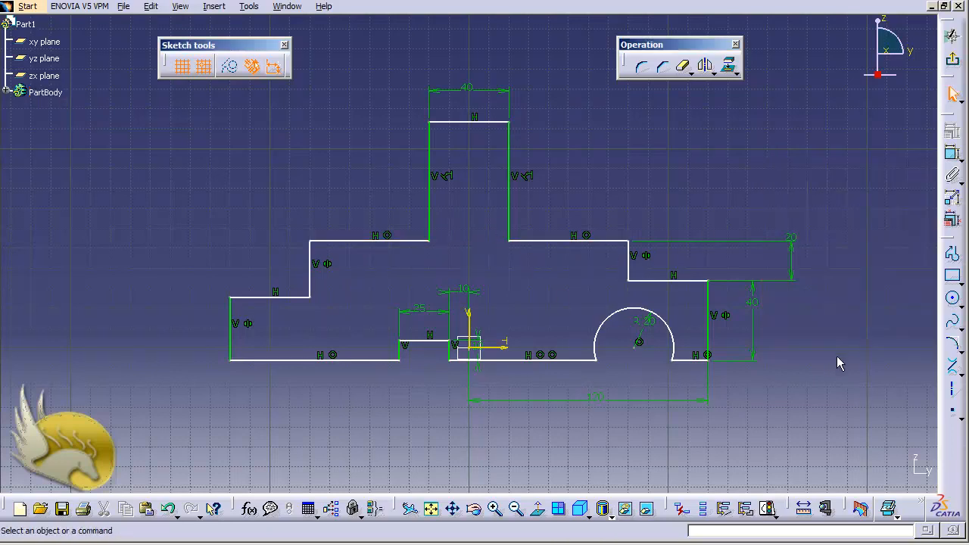
- Dimension the distance from the horizontal axis to the shoulder line right of the tower and set it to 50 mm
{"action": "left_click", "coordinate": [952, 155]}
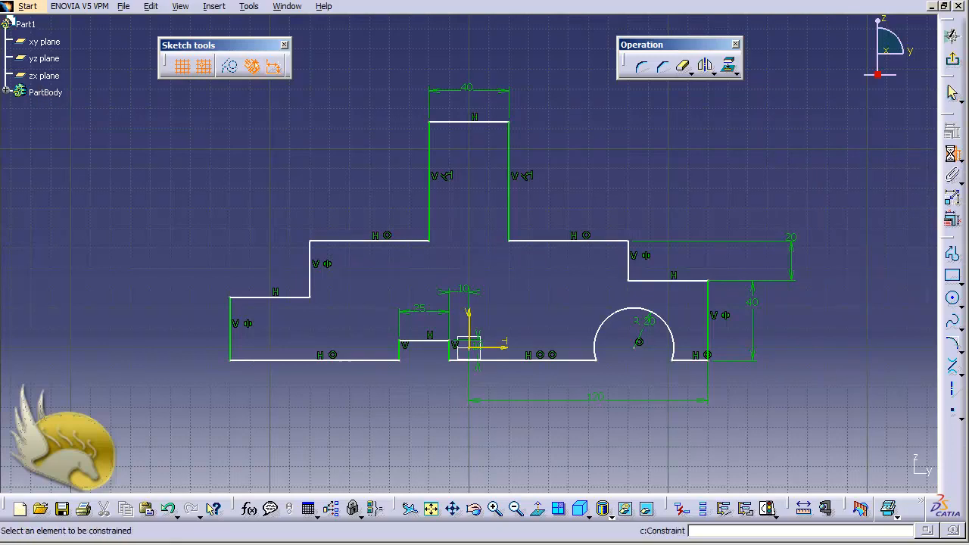
{"action": "left_click", "coordinate": [504, 349]}
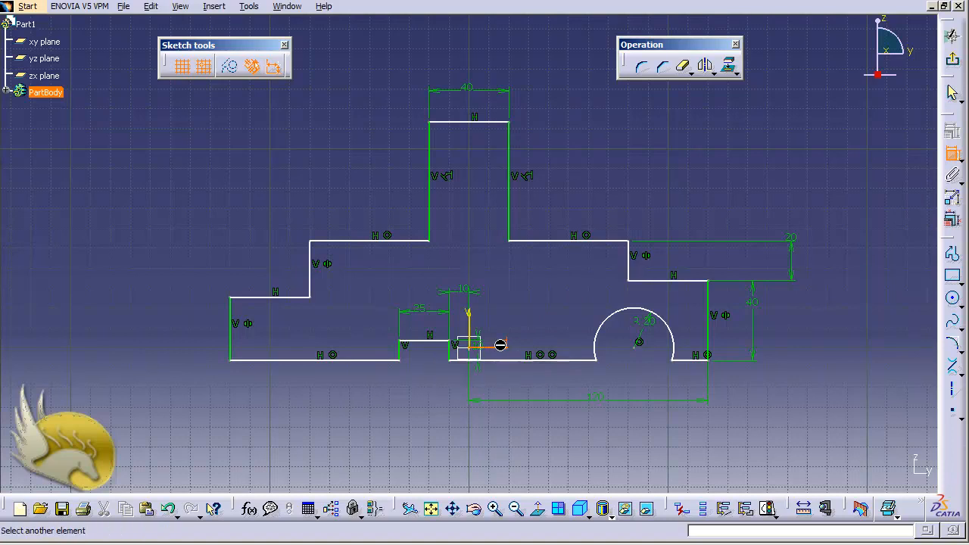
{"action": "left_click", "coordinate": [545, 244]}
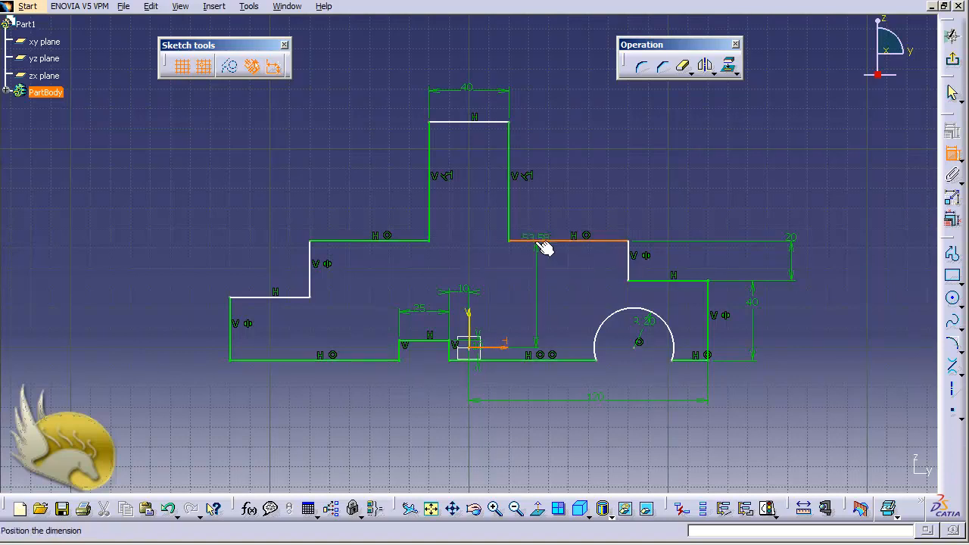
{"action": "left_click", "coordinate": [536, 262]}
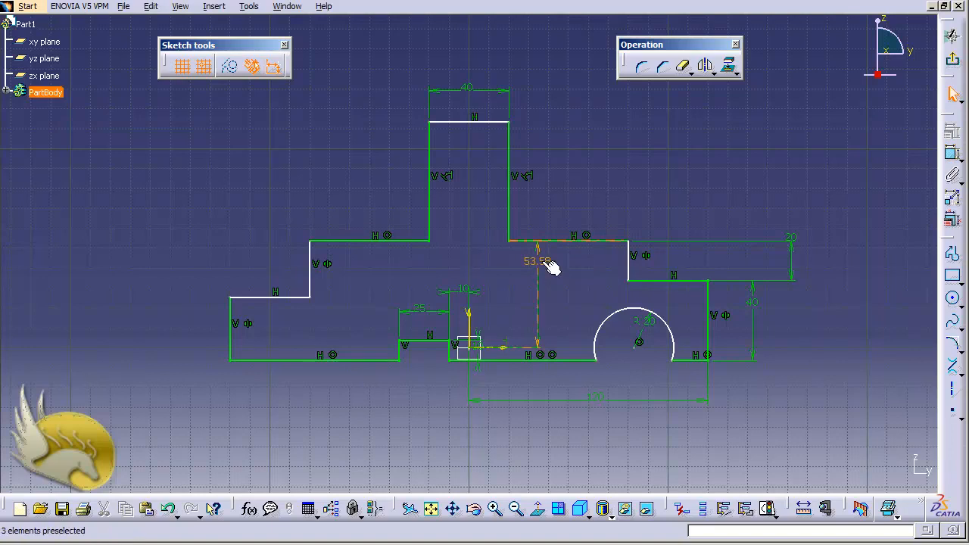
{"action": "double_click", "coordinate": [545, 263]}
{"action": "type", "text": "50"}
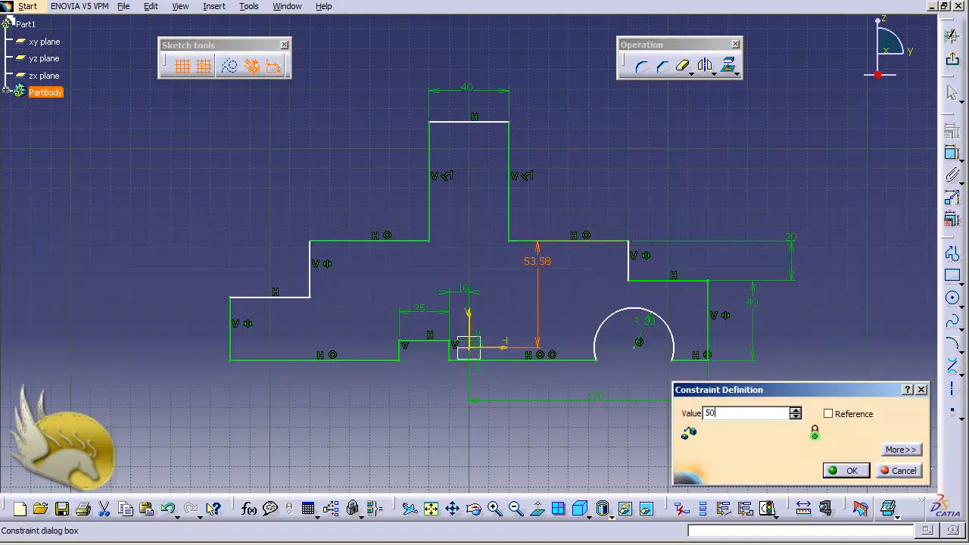
{"action": "key", "text": "Return"}
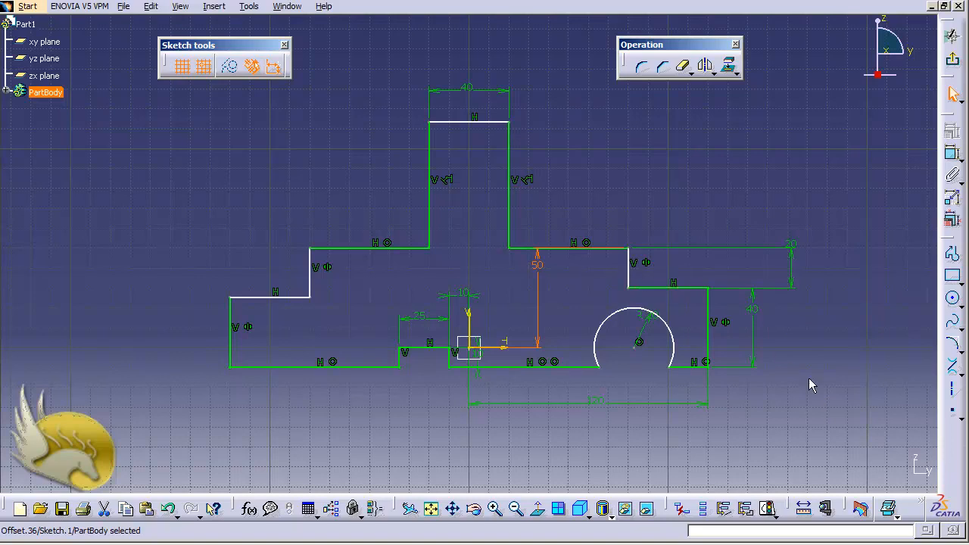
{"action": "left_click", "coordinate": [952, 154]}
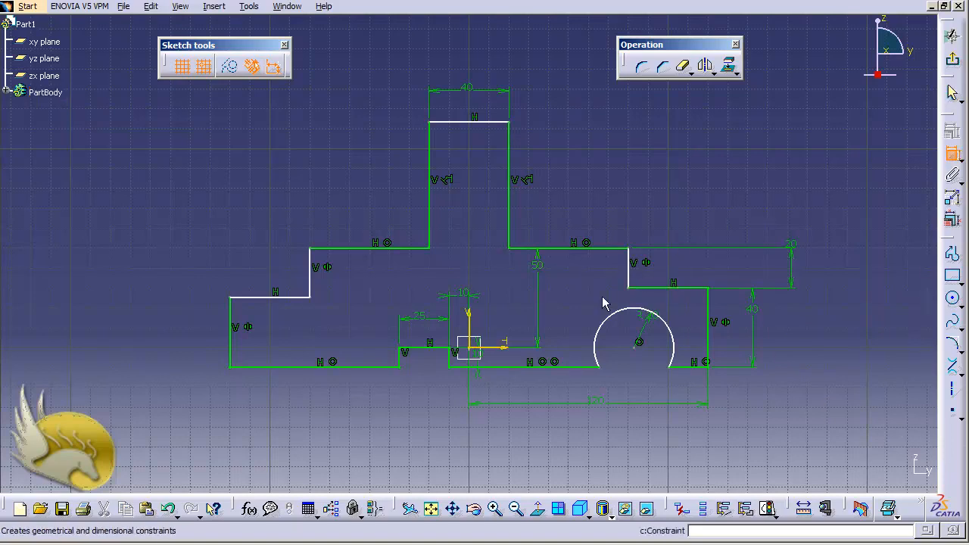
{"action": "left_click", "coordinate": [492, 125]}
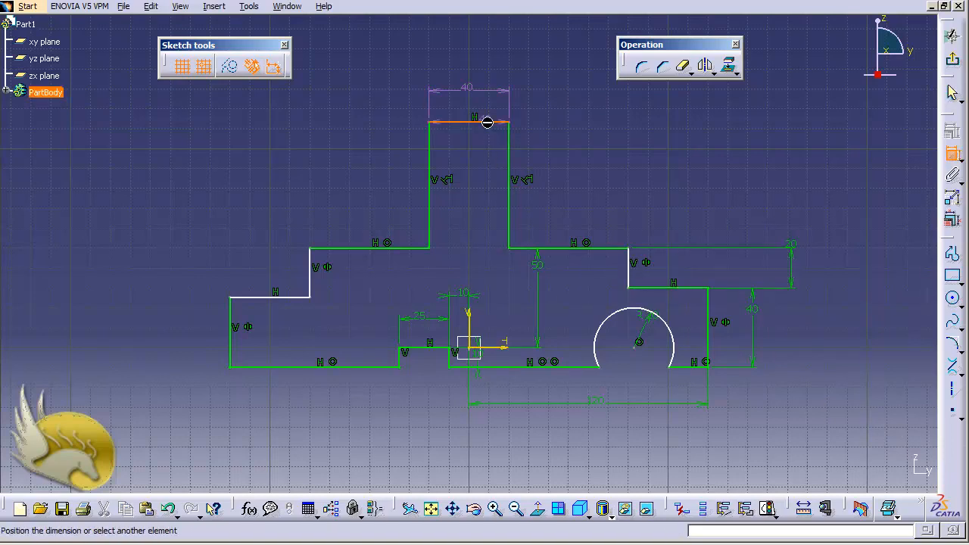
{"action": "left_click", "coordinate": [501, 344]}
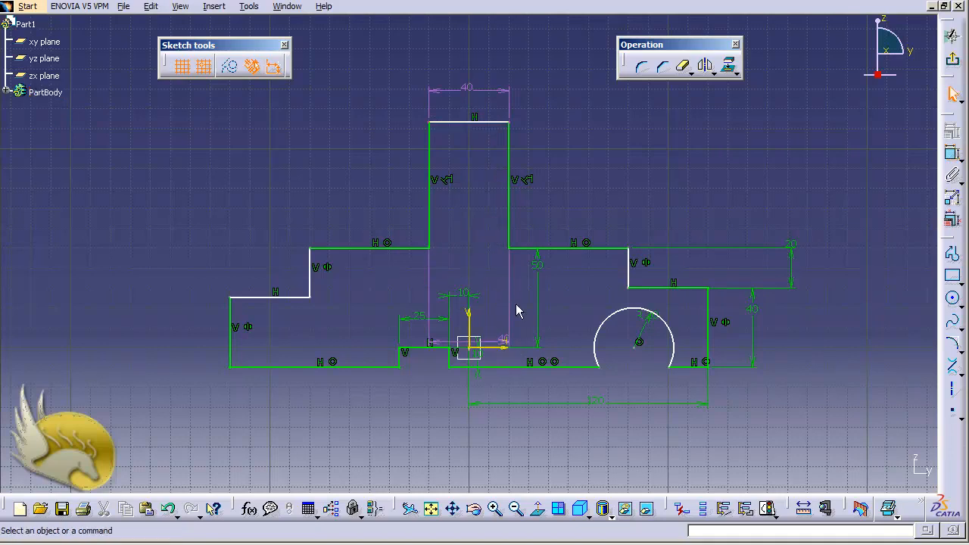
{"action": "left_click", "coordinate": [547, 344]}
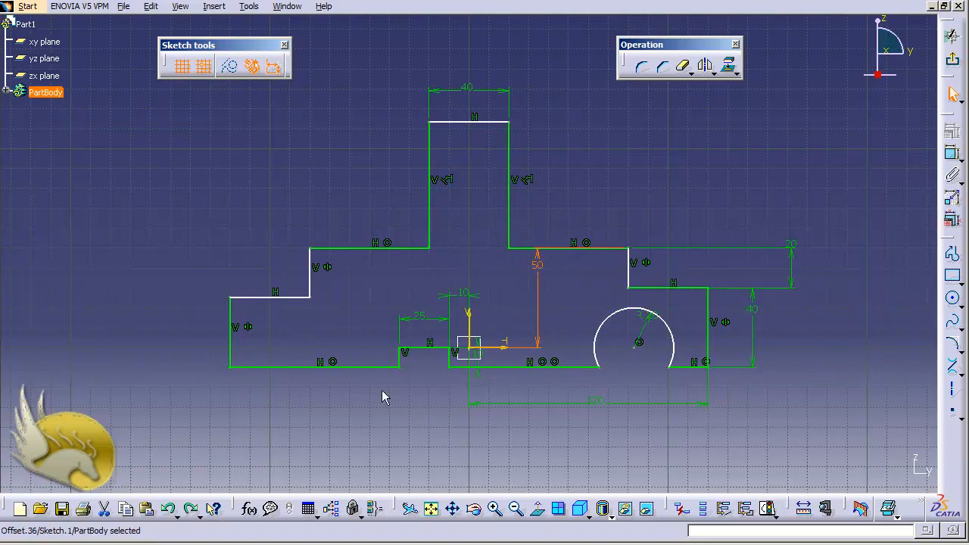
- Apply a Coincidence constraint between the lower left and lower right horizontal step lines of the profile
{"action": "left_click", "coordinate": [293, 297]}
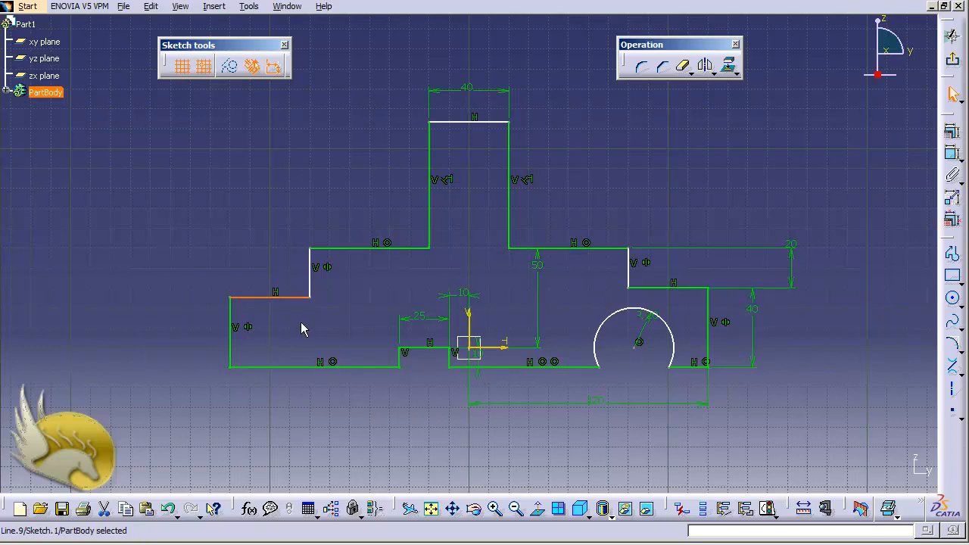
{"action": "left_click", "coordinate": [642, 288], "text": "ctrl"}
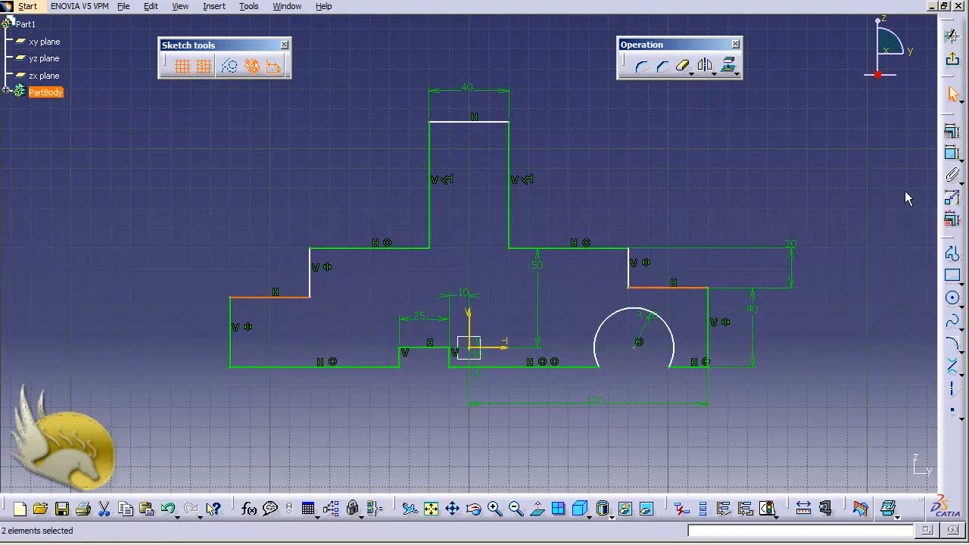
{"action": "left_click", "coordinate": [951, 151]}
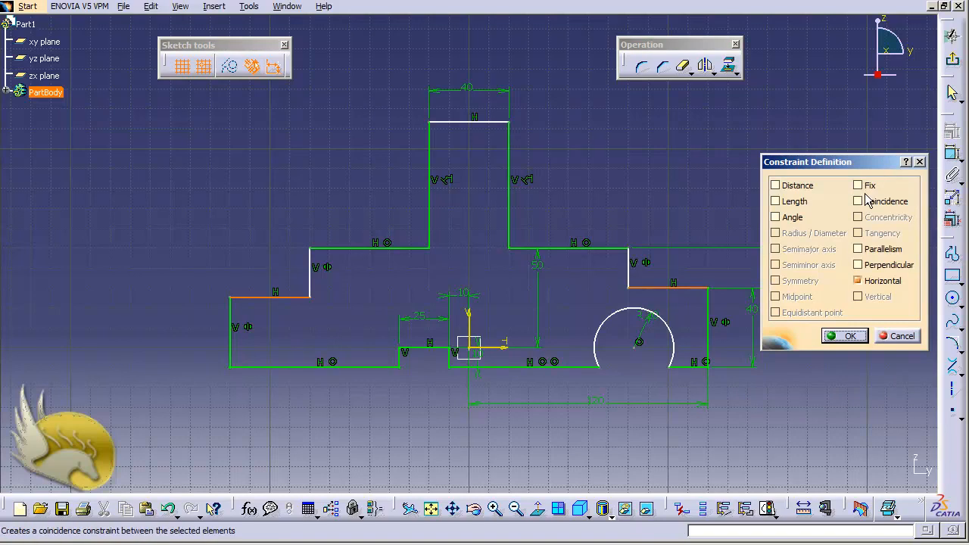
{"action": "left_click", "coordinate": [857, 201]}
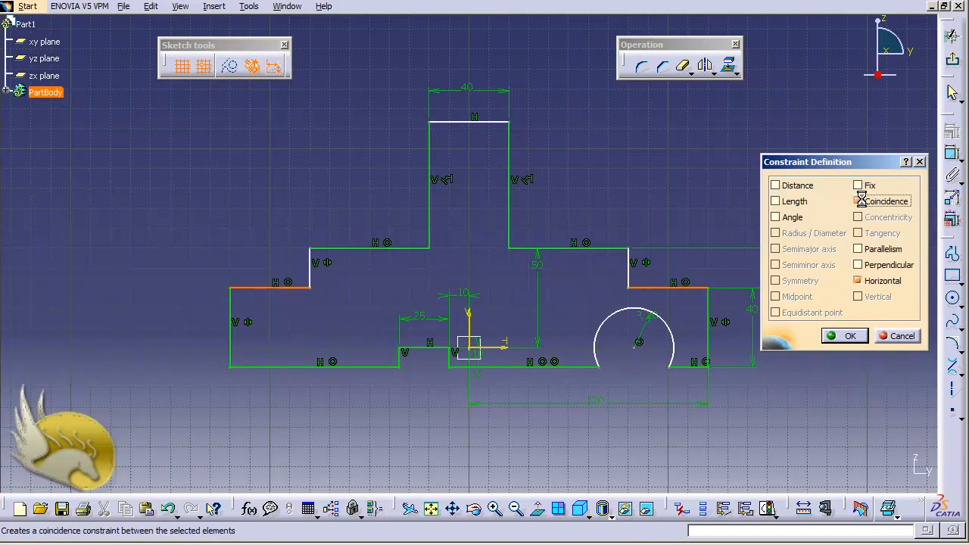
{"action": "left_click", "coordinate": [845, 337]}
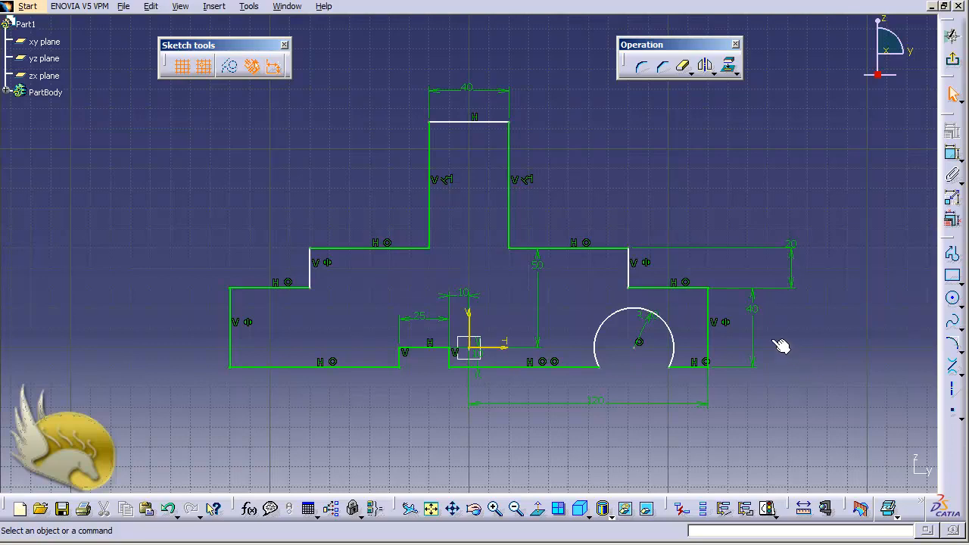
- Dimension the distance from the left inner vertical step line to the vertical axis, placing the dimension inside the profile above the notch
{"action": "left_click", "coordinate": [953, 154]}
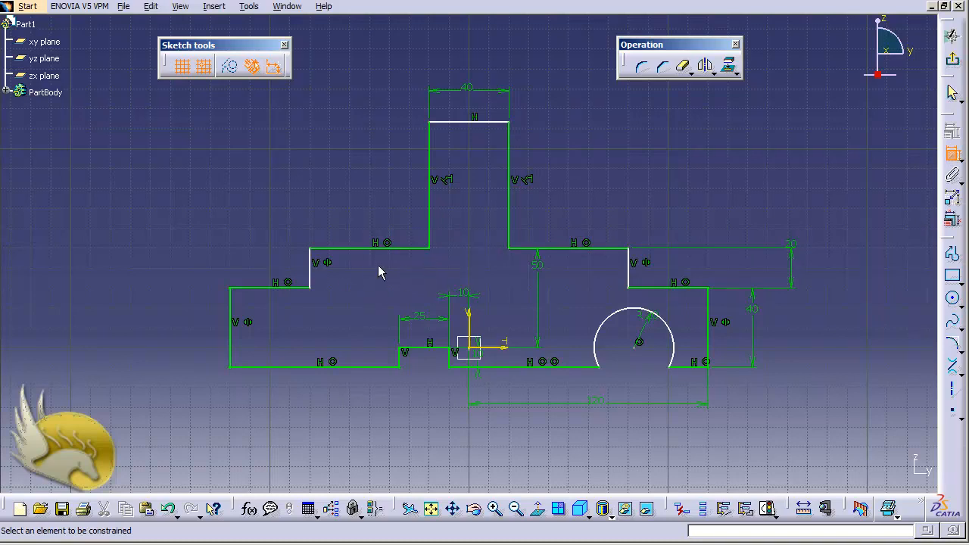
{"action": "left_click", "coordinate": [311, 271]}
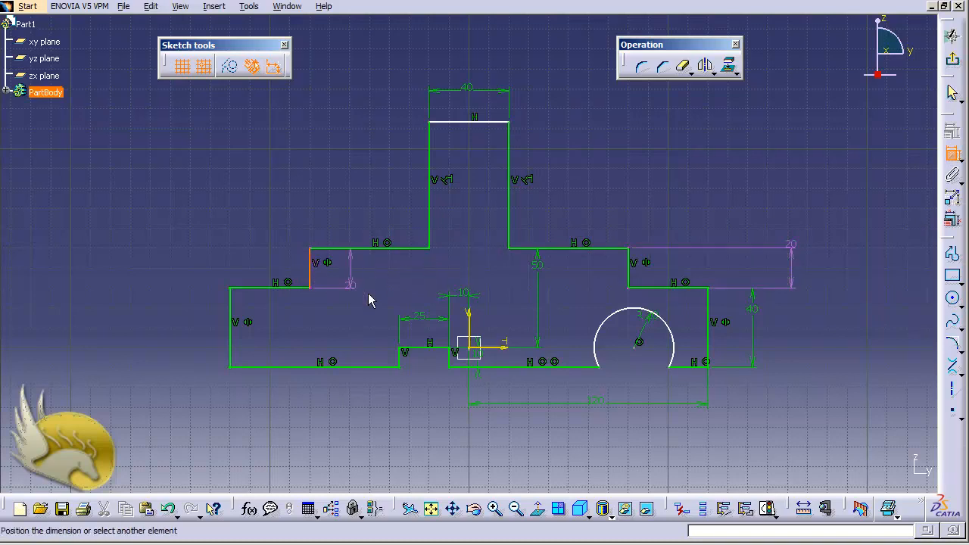
{"action": "left_click", "coordinate": [468, 324]}
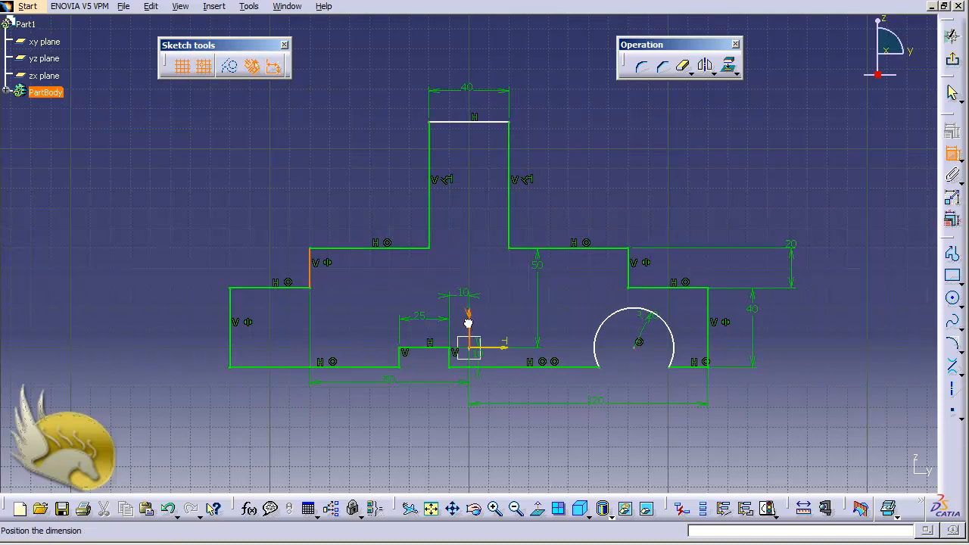
{"action": "left_click", "coordinate": [403, 271]}
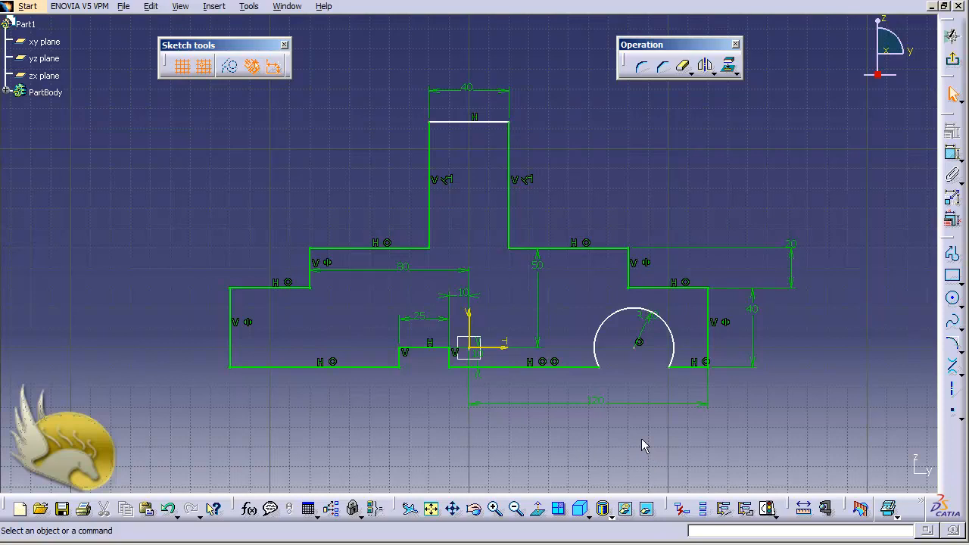
- Dimension the distance from the circular cut-out's centre to the vertical axis, placed above the horizontal axis, and set it to 80 mm
{"action": "left_click", "coordinate": [639, 345]}
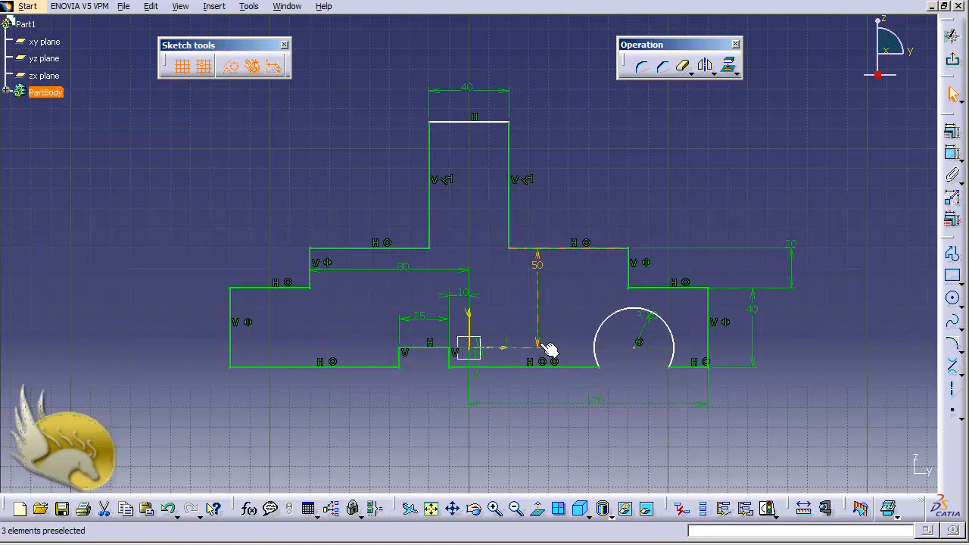
{"action": "left_click", "coordinate": [469, 315], "text": "ctrl"}
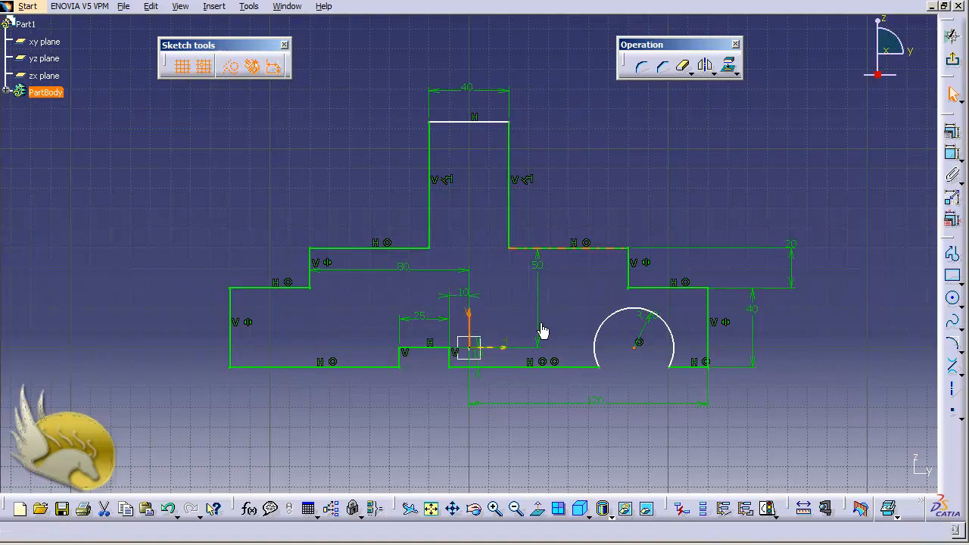
{"action": "left_click", "coordinate": [952, 153]}
{"action": "left_click", "coordinate": [568, 313]}
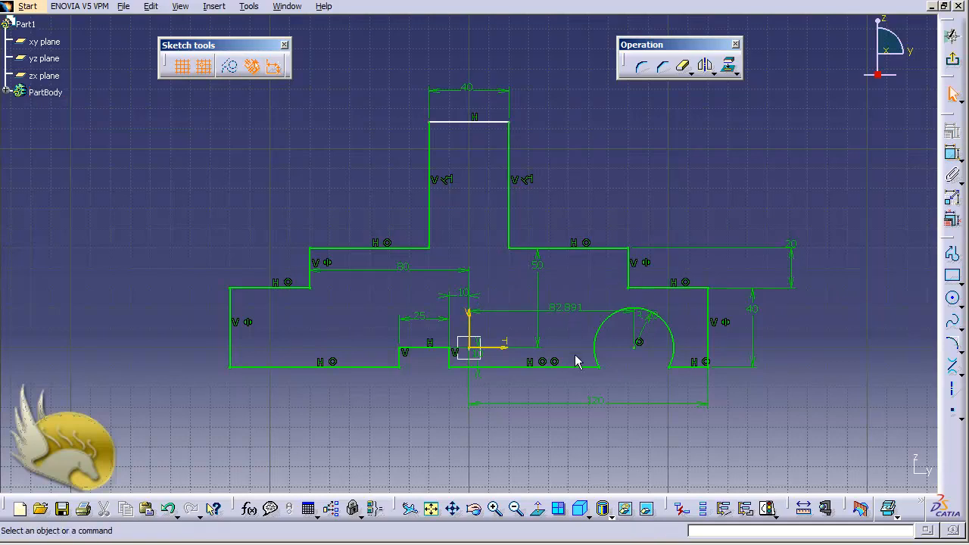
{"action": "double_click", "coordinate": [564, 308]}
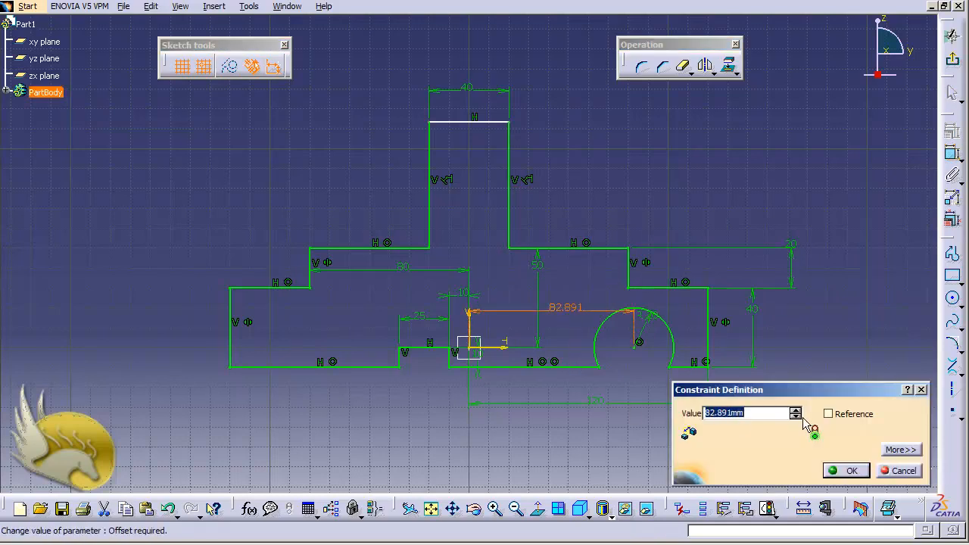
{"action": "type", "text": "80"}
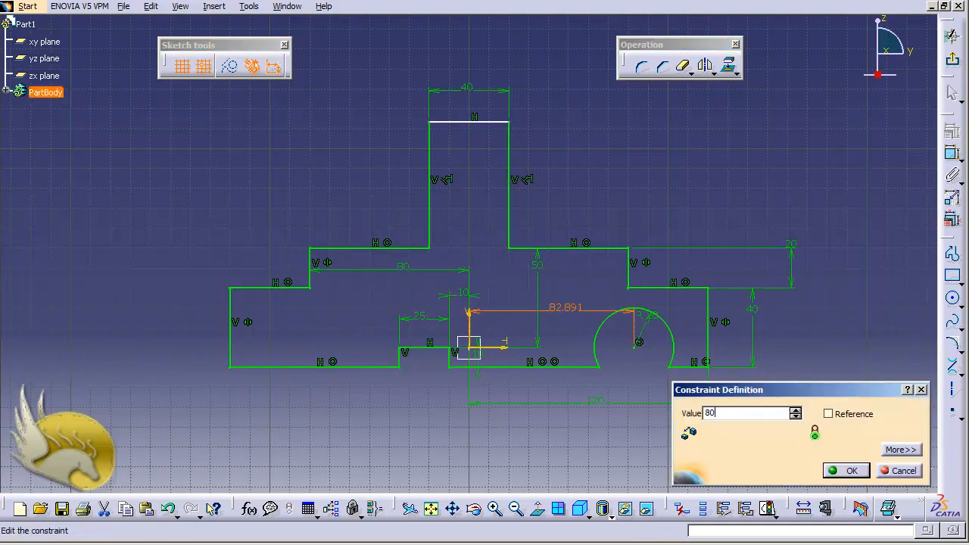
{"action": "key", "text": "Return"}
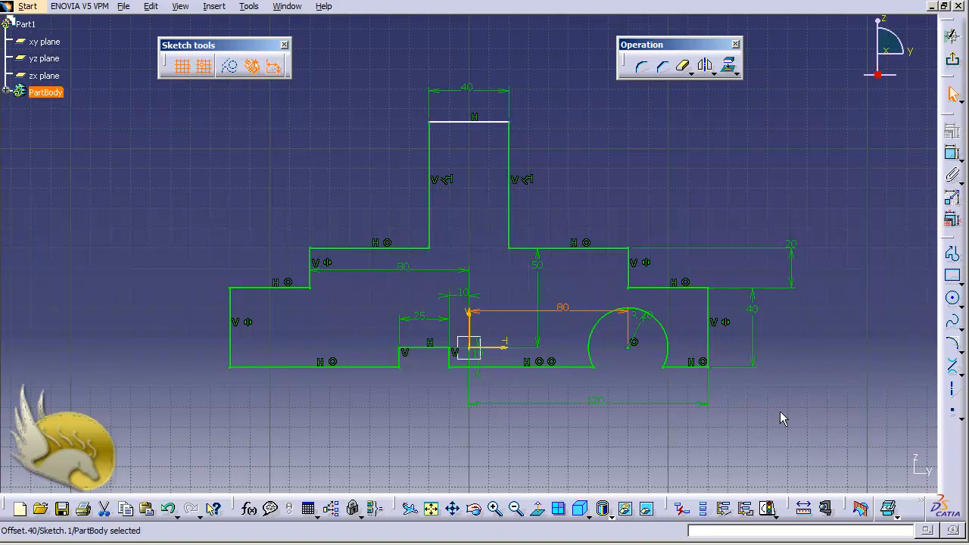
{"action": "left_click", "coordinate": [780, 412]}
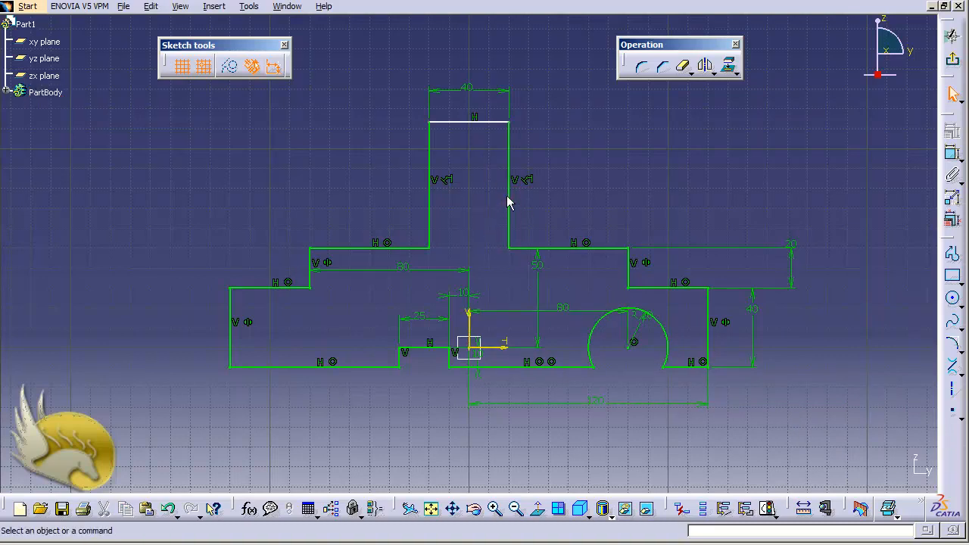
- Dimension the length of the tower's right vertical line, placed to its right, and set it to 60 mm
{"action": "left_click", "coordinate": [952, 154]}
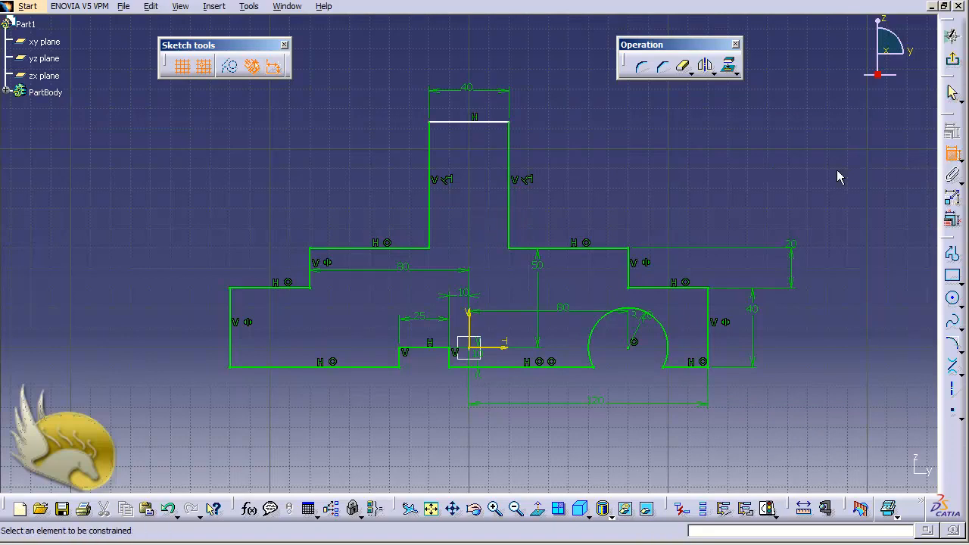
{"action": "left_click", "coordinate": [512, 154]}
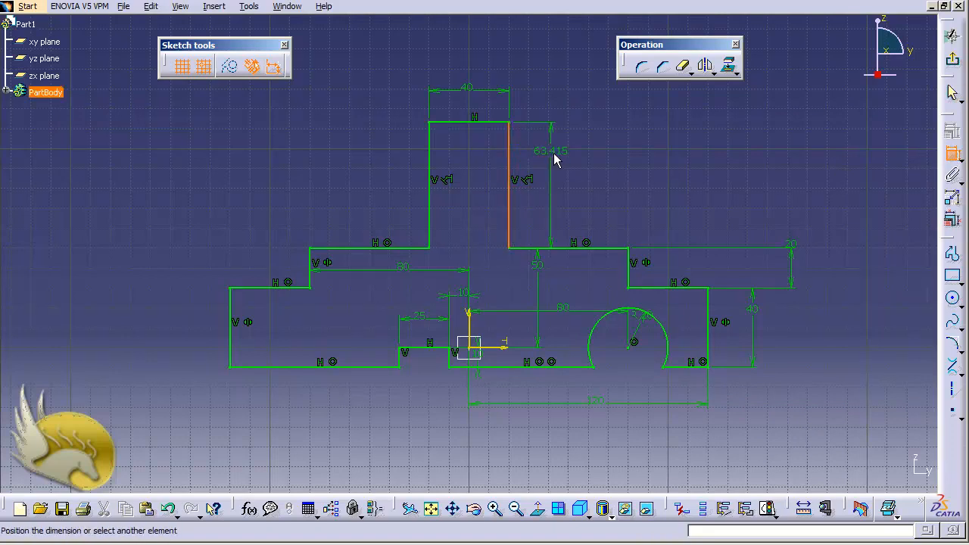
{"action": "left_click", "coordinate": [558, 155]}
{"action": "double_click", "coordinate": [562, 154]}
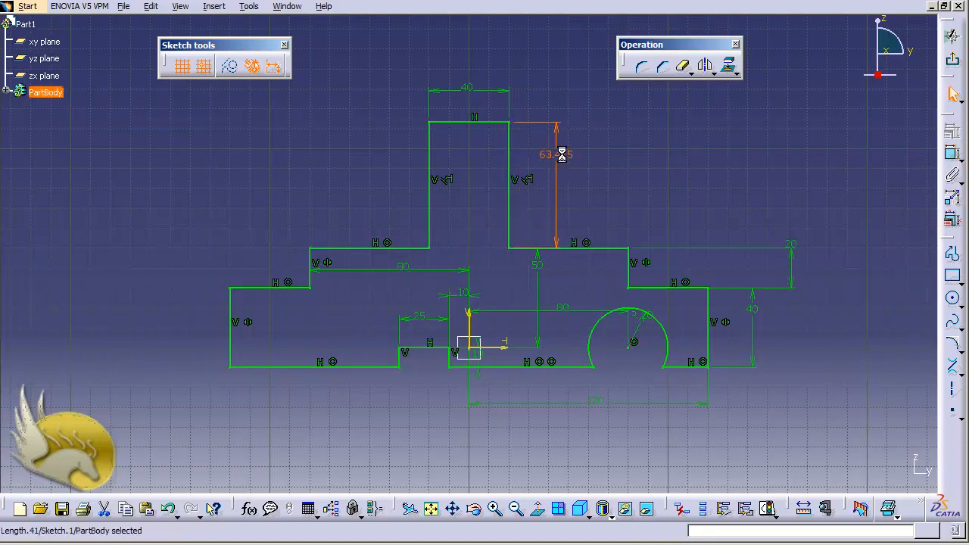
{"action": "type", "text": "60"}
{"action": "key", "text": "Return"}
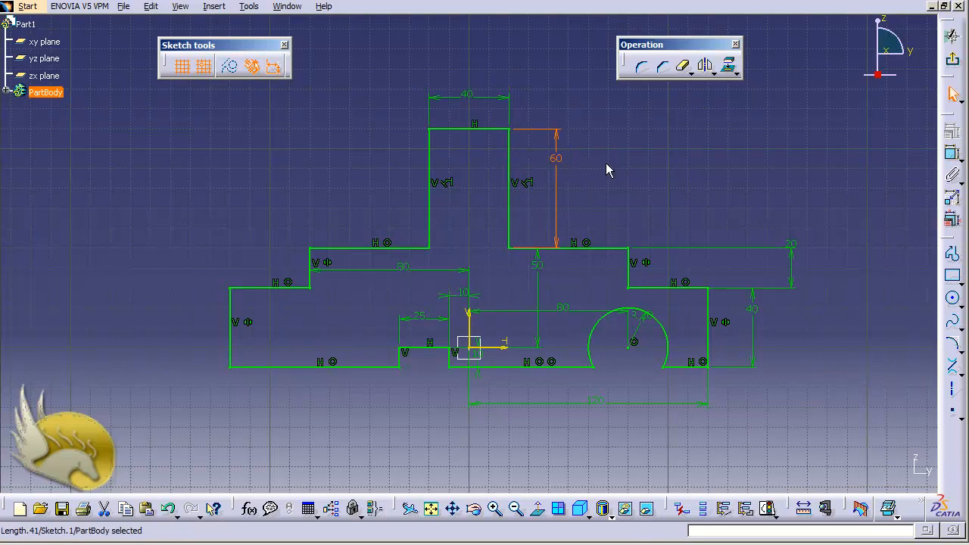
{"action": "left_click", "coordinate": [683, 175]}
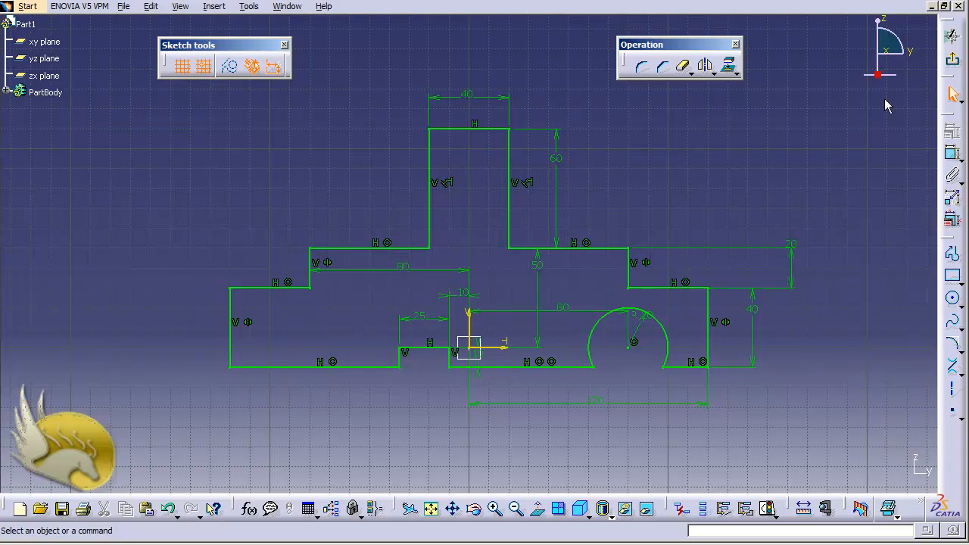
- Exit the sketcher, expand PartBody in the tree and reopen Sketch.1 for editing
{"action": "left_click", "coordinate": [952, 59]}
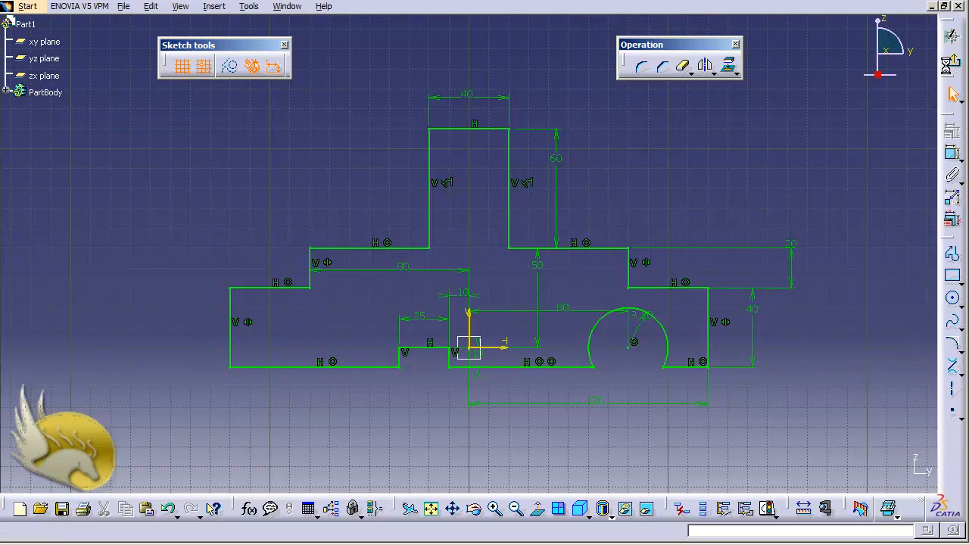
{"action": "left_click", "coordinate": [6, 91]}
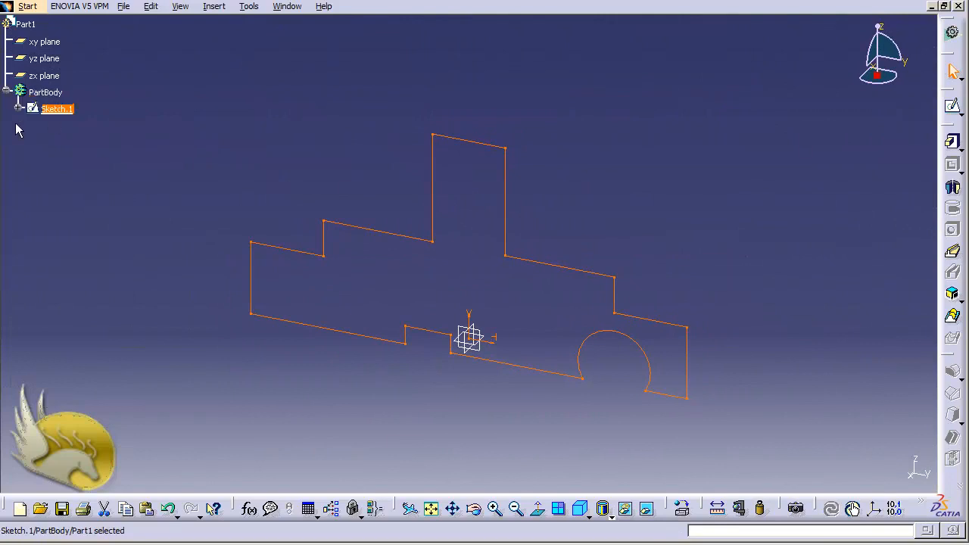
{"action": "double_click", "coordinate": [64, 109]}
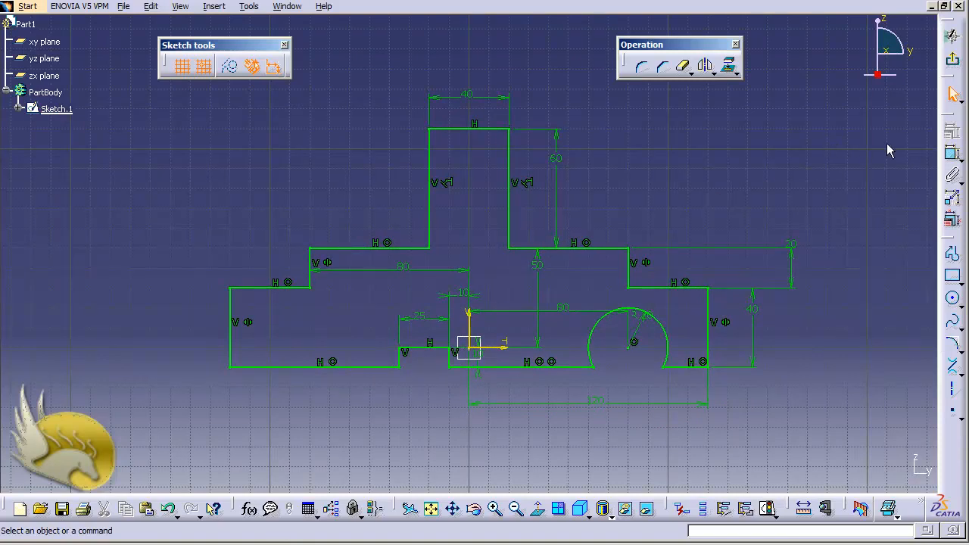
- Add a length dimension to the tower's left vertical line, placed to the left of the tower
{"action": "left_click", "coordinate": [952, 152]}
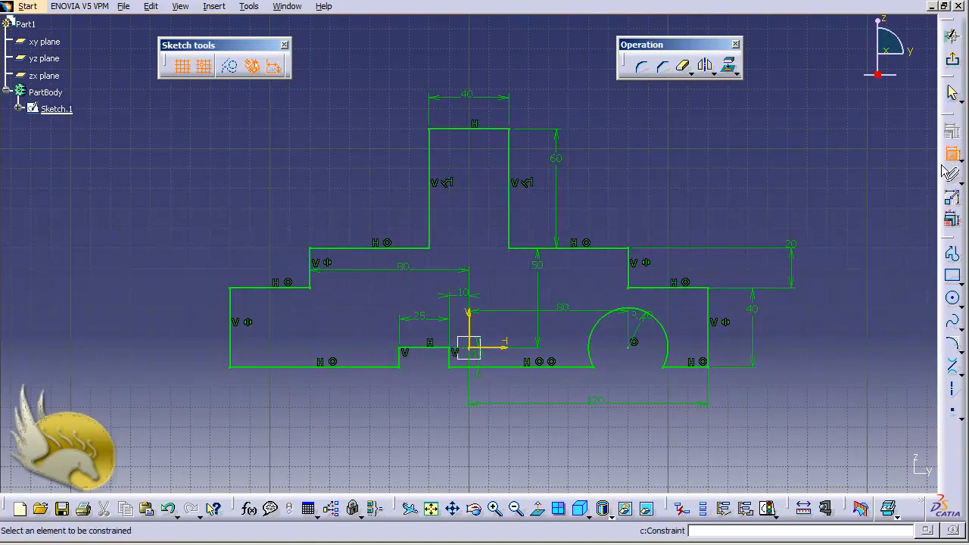
{"action": "left_click", "coordinate": [438, 204]}
{"action": "left_click", "coordinate": [381, 197]}
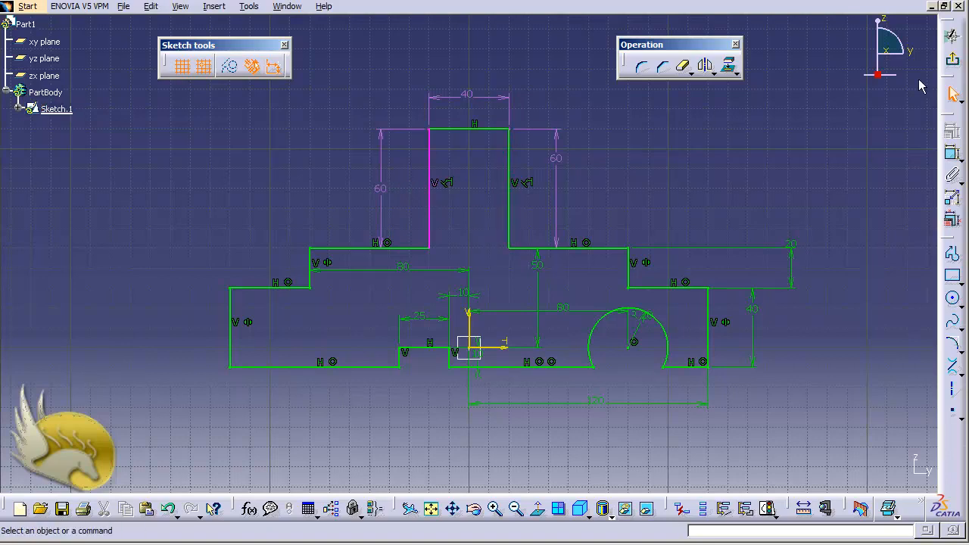
- Exit the sketcher, close the update diagnosis without applying a fix, and reopen Sketch.1 for editing
{"action": "left_click", "coordinate": [952, 66]}
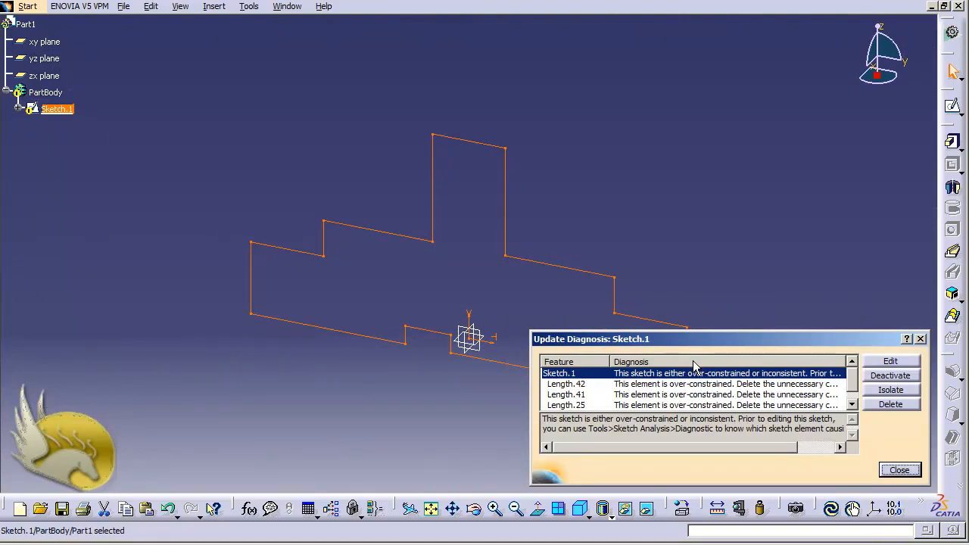
{"action": "left_click", "coordinate": [898, 469]}
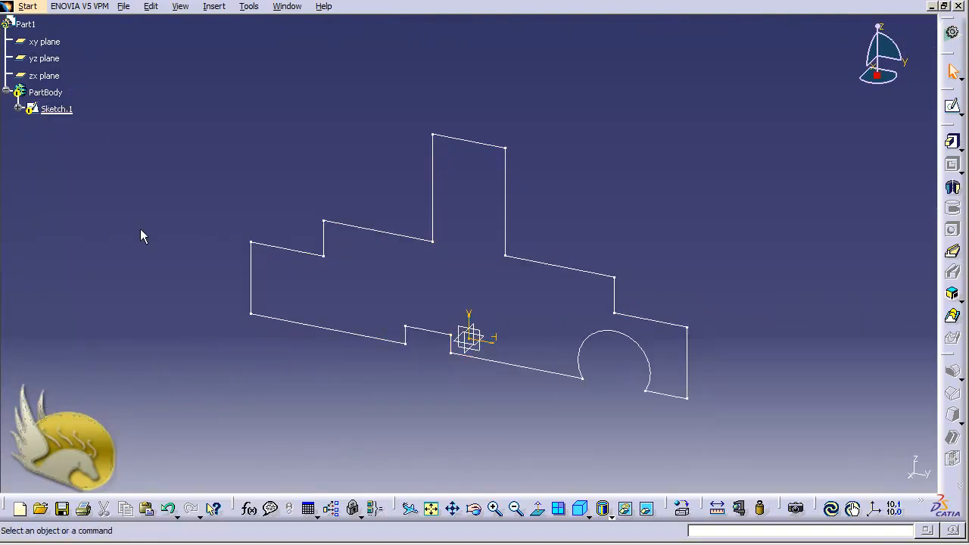
{"action": "double_click", "coordinate": [58, 109]}
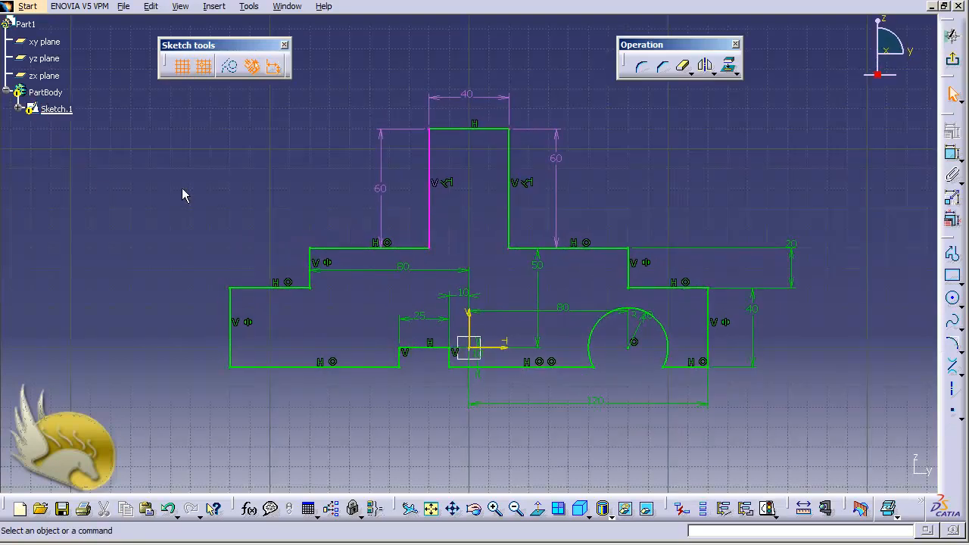
- Delete the redundant length dimension on the tower's left vertical line and exit the sketcher
{"action": "left_click", "coordinate": [379, 190]}
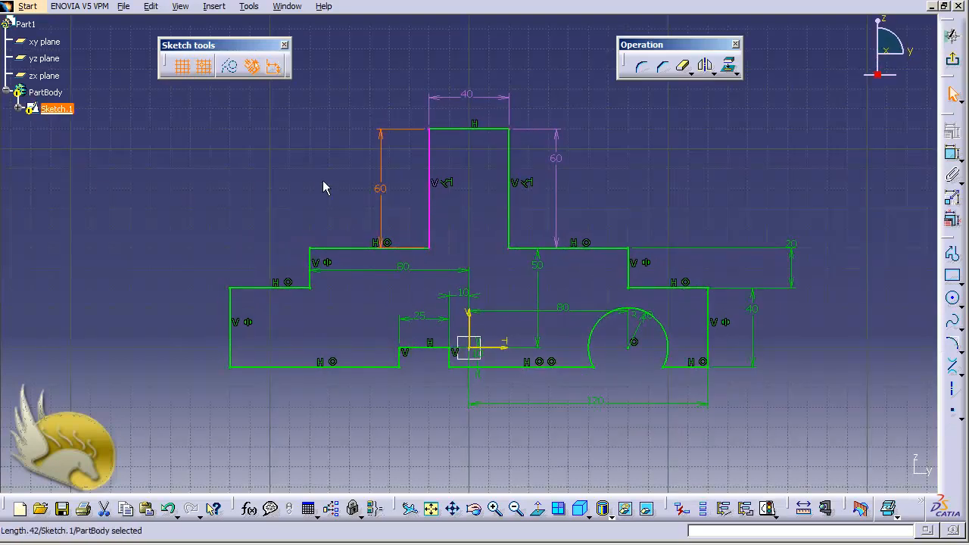
{"action": "key", "text": "Delete"}
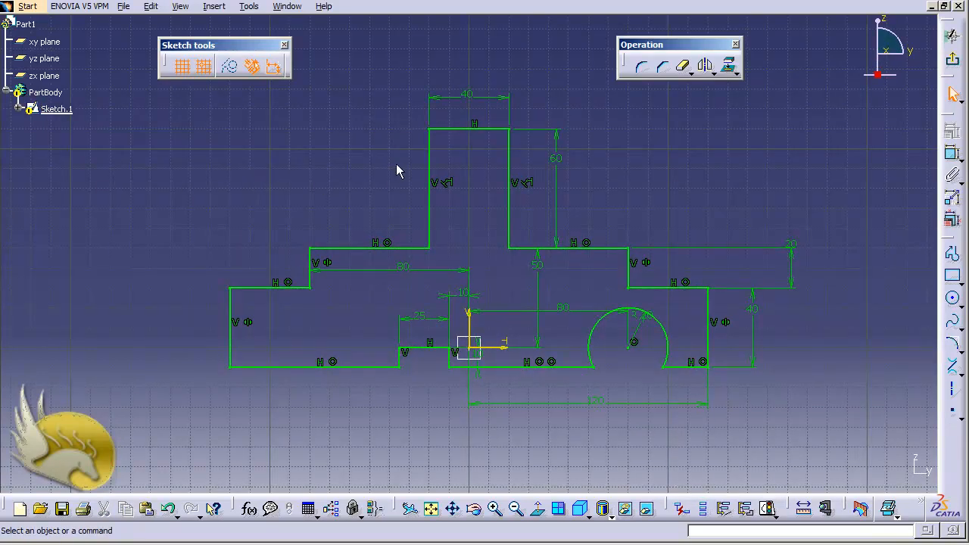
{"action": "left_click", "coordinate": [951, 60]}
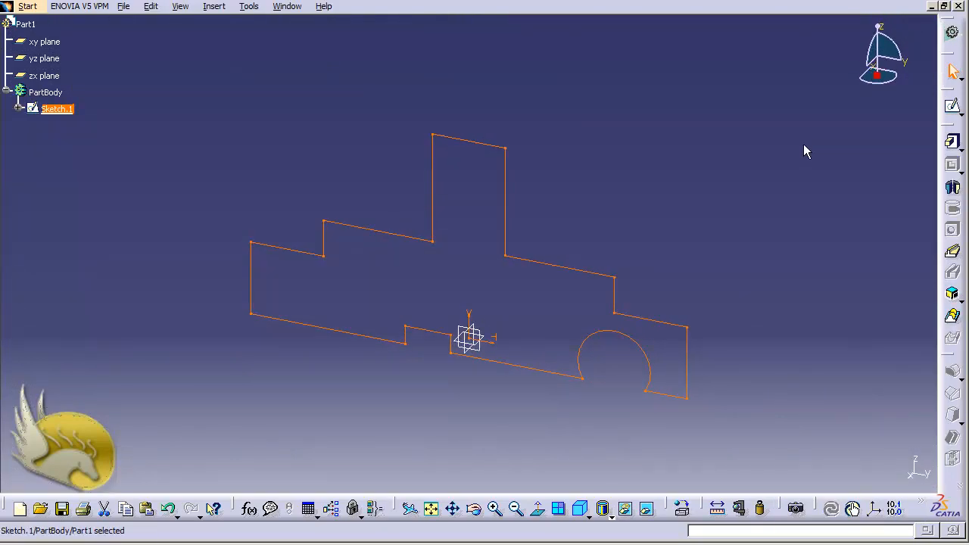